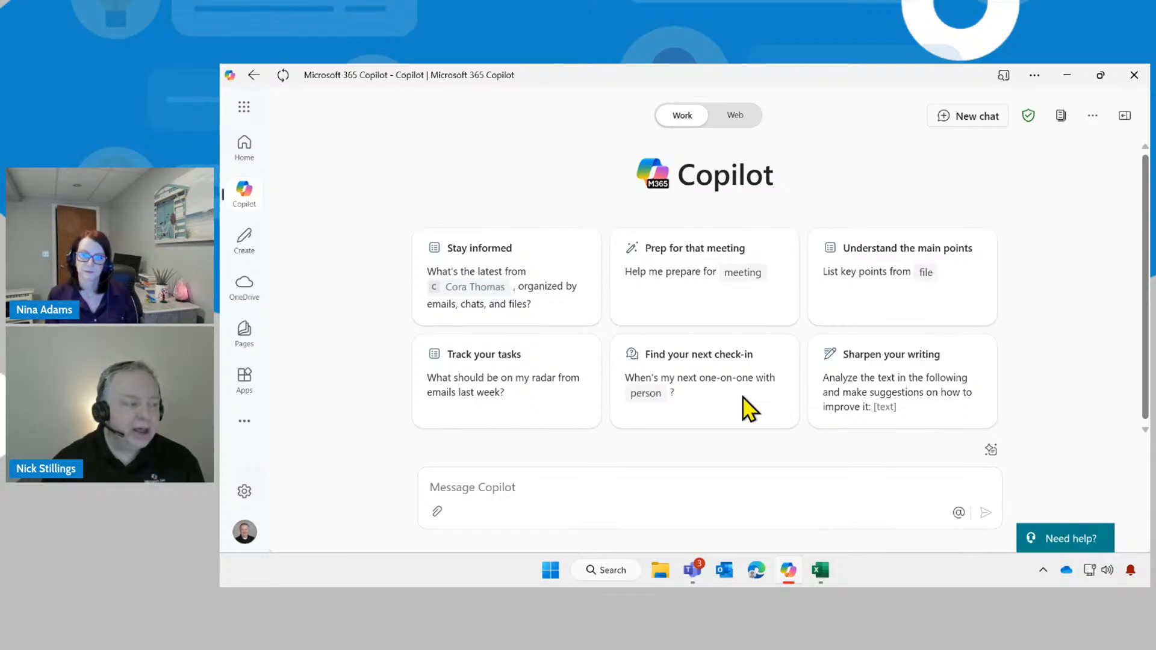
# - Switch to Microsoft Teams to view its Copilot chat, and minimise Teams to return to the Microsoft 365 Copilot app
pyautogui.click(699, 572)
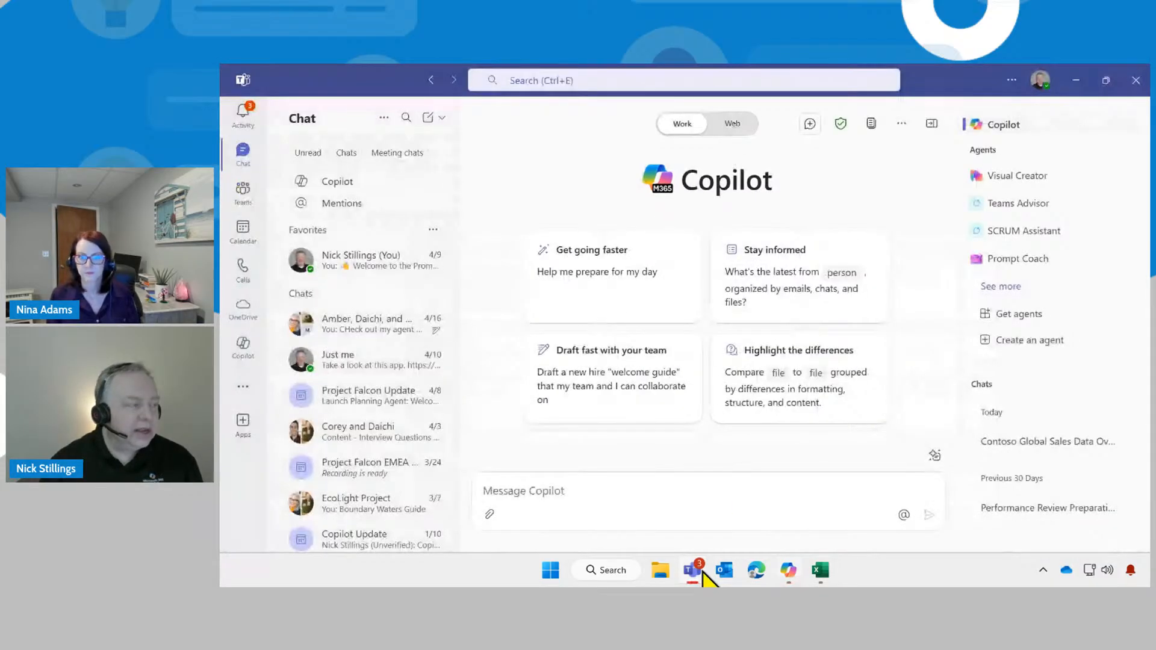
pyautogui.click(350, 184)
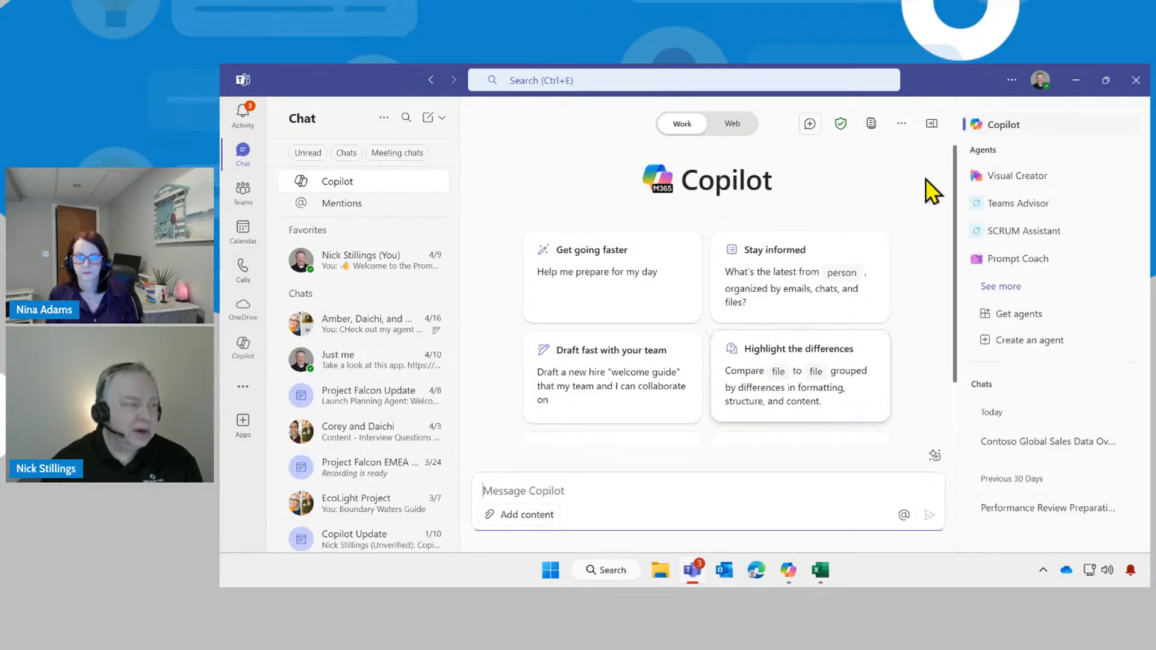
pyautogui.click(1069, 79)
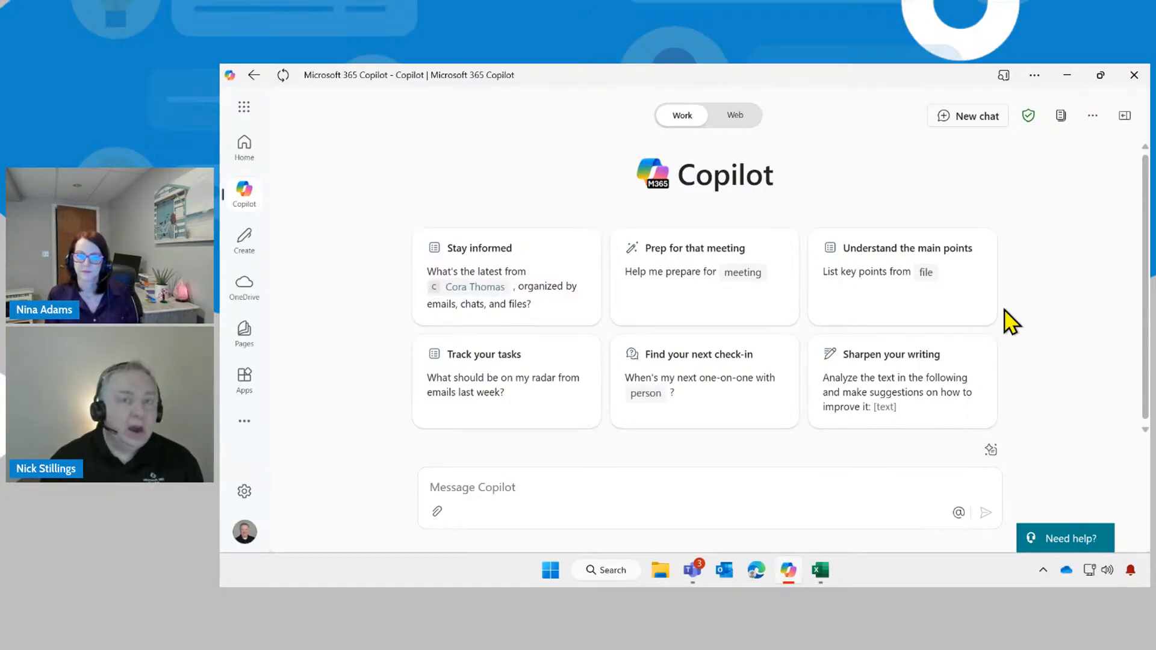
# - Ask Copilot "what meetings do I need to prep for this month"
pyautogui.click(728, 484)
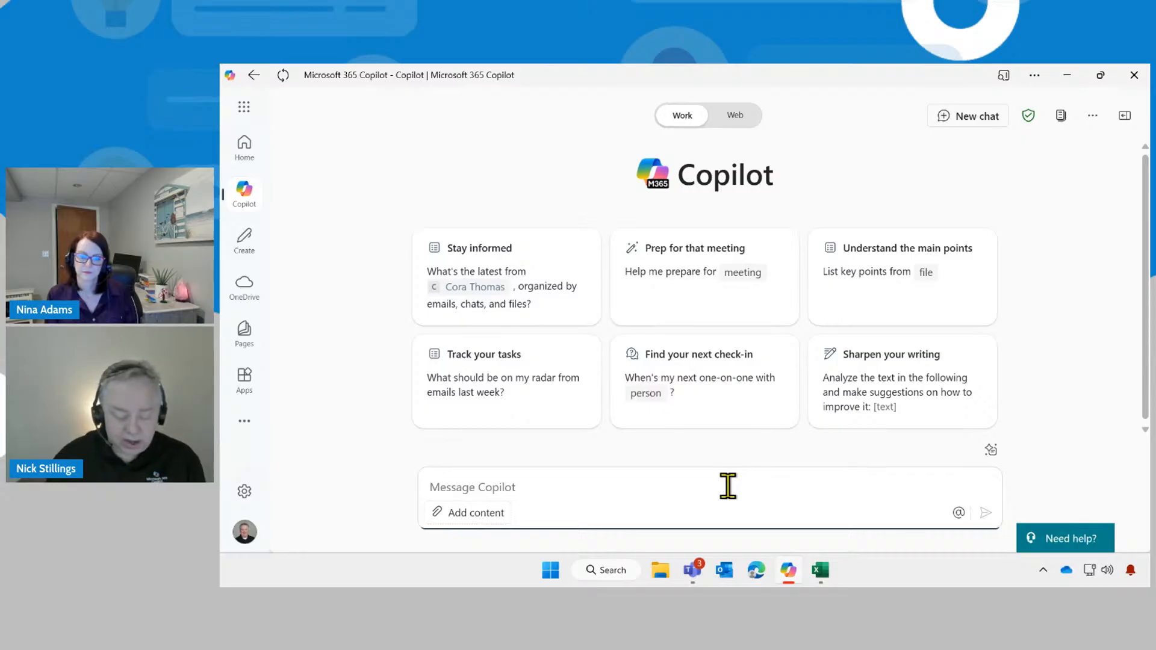
pyautogui.write('what meetings do')
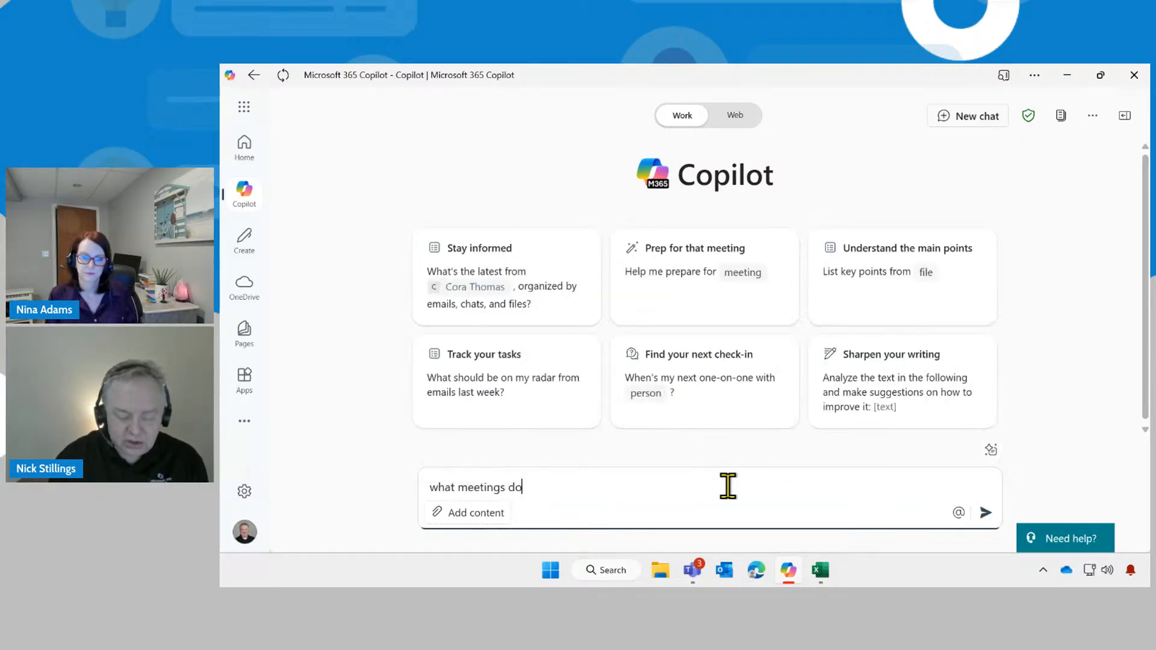
pyautogui.write(' I need to prep for ')
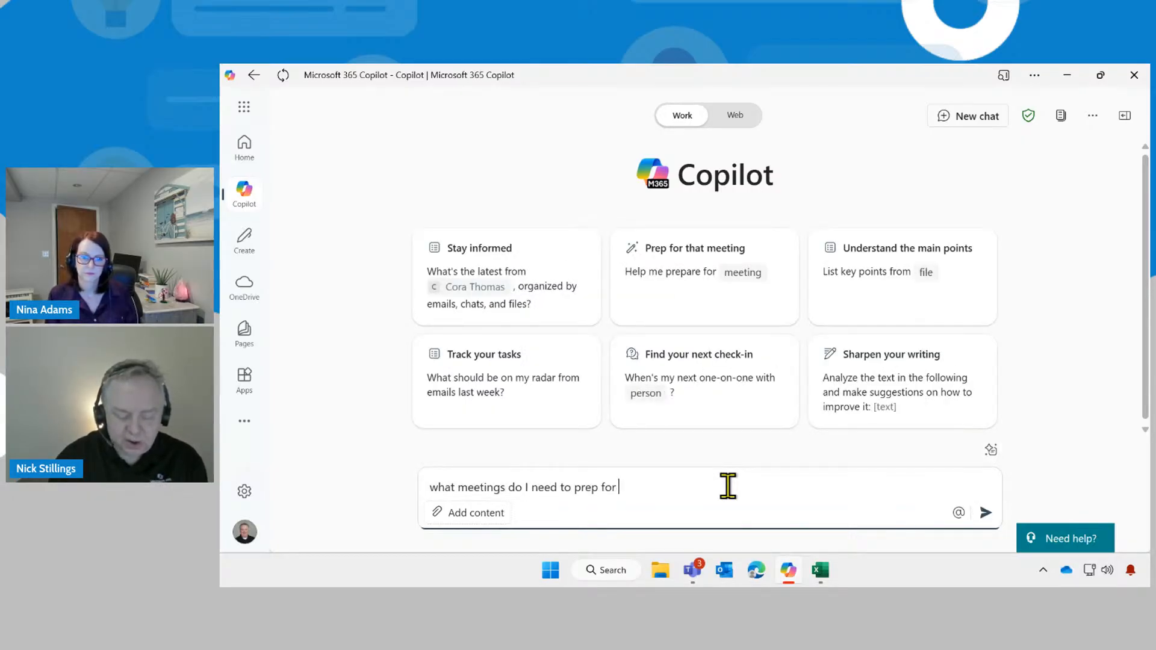
pyautogui.write('this month')
pyautogui.press('Return')
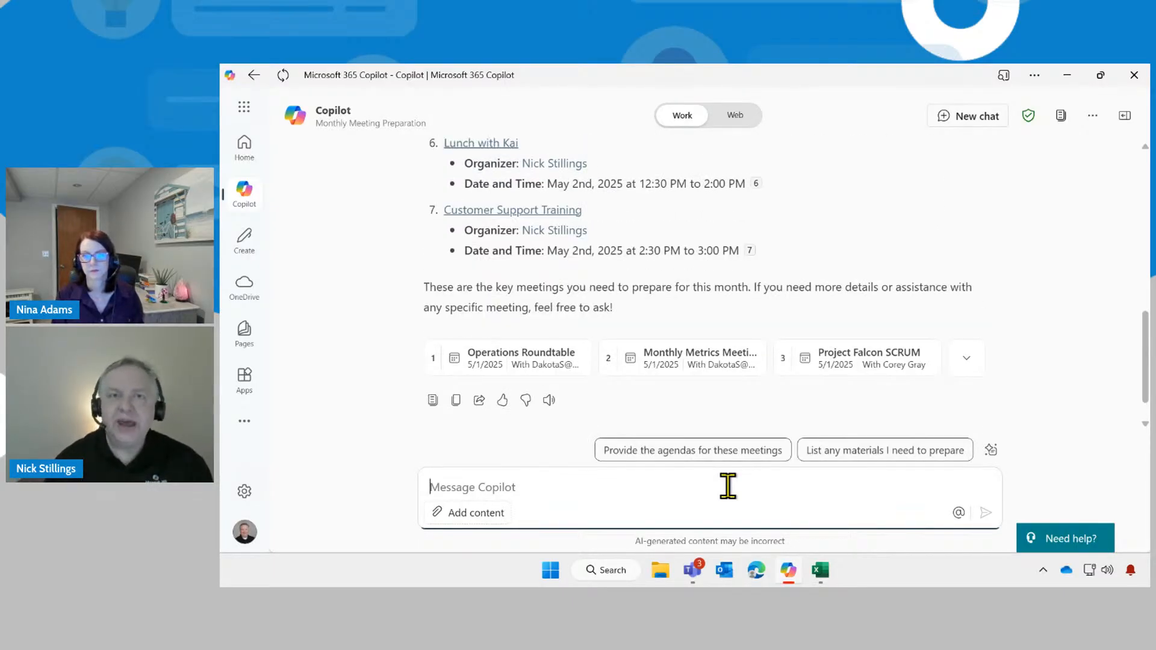
# - Ask Copilot the follow-up question "What documents do I need to review to prep for this week"
pyautogui.scroll(3, 671, 181)
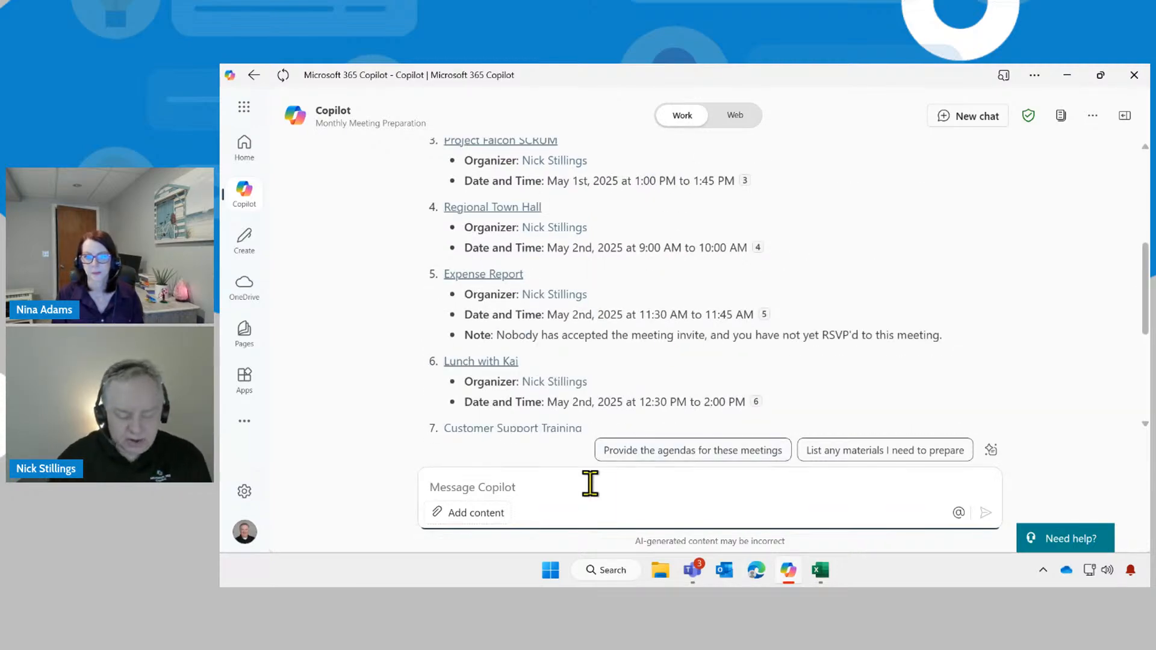
pyautogui.write('What documents do ')
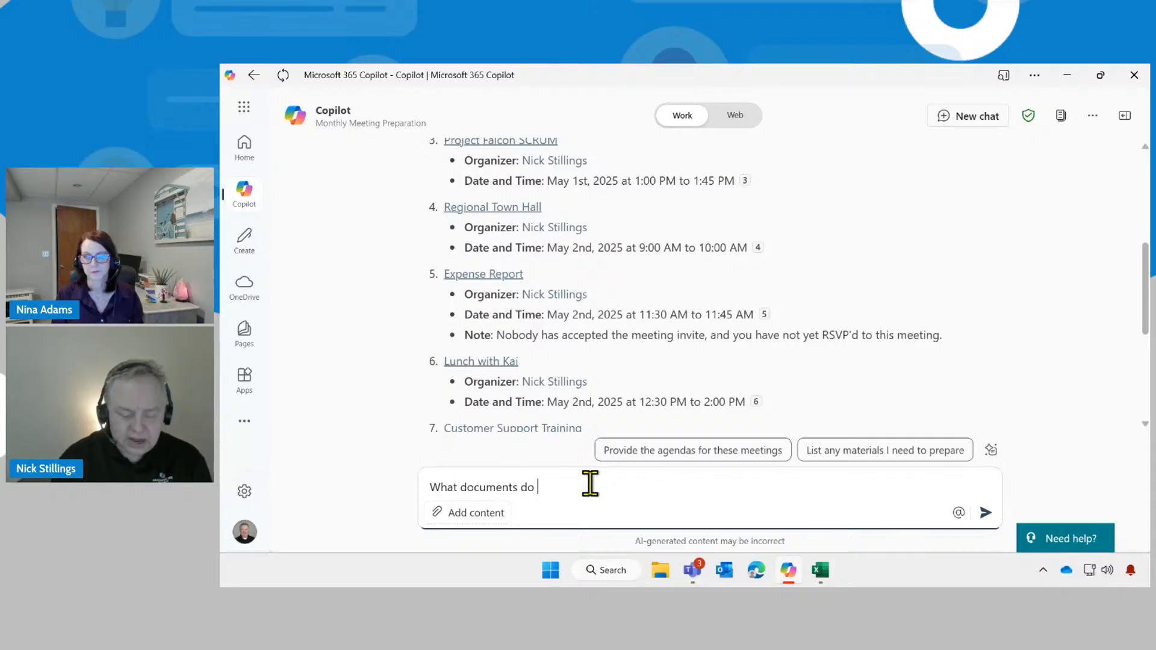
pyautogui.write('I need to review to')
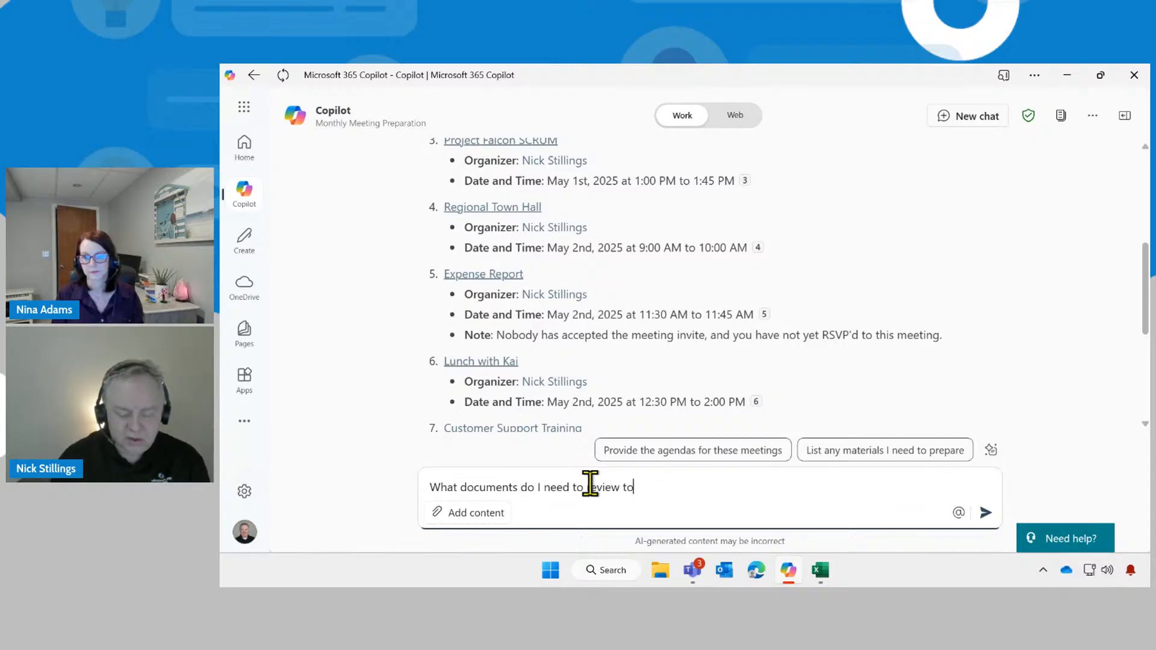
pyautogui.write(' prep for this week')
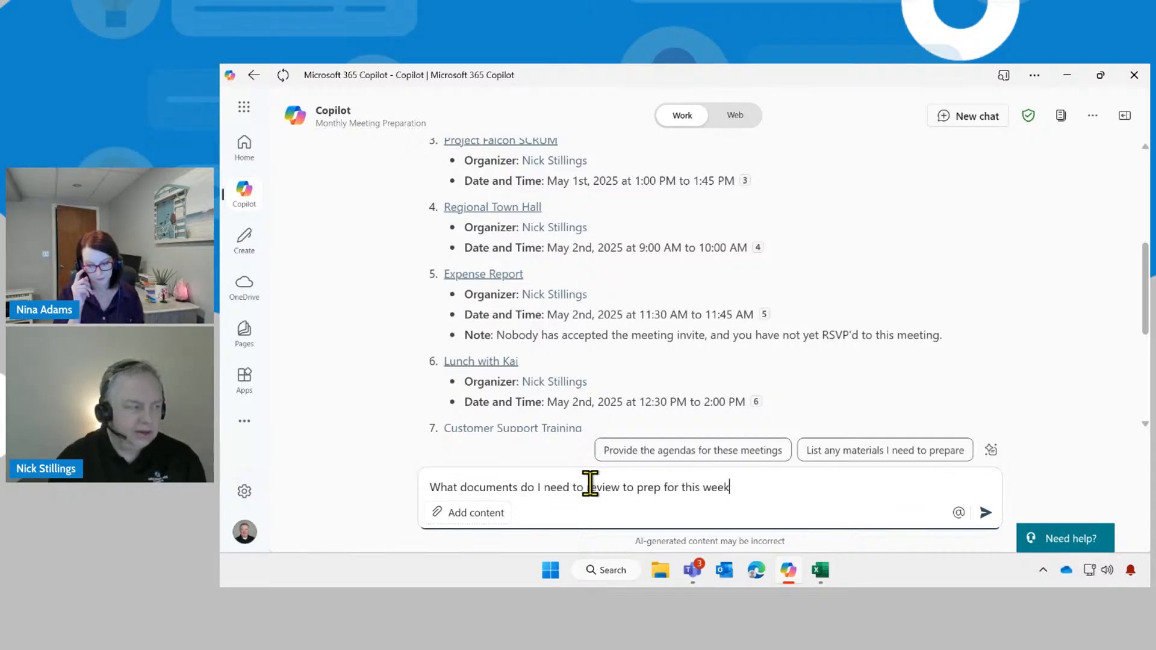
pyautogui.press('Return')
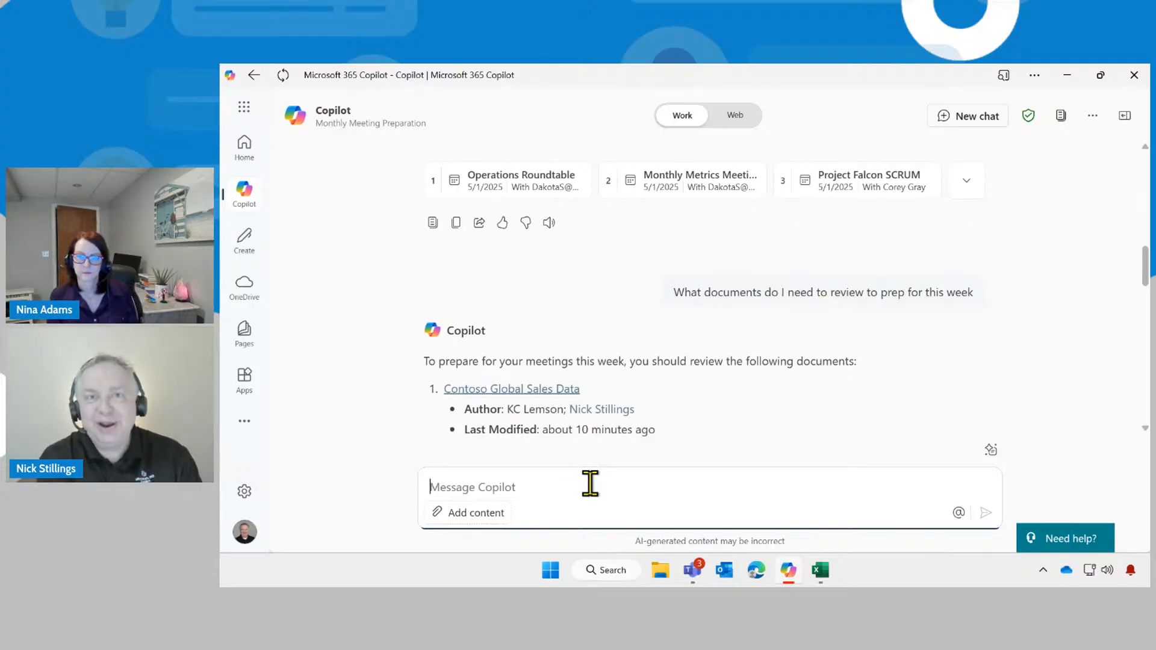
# - Look through the recommended documents in the answer, including the descriptions and the referenced file cards
pyautogui.scroll(-15, 590, 484)
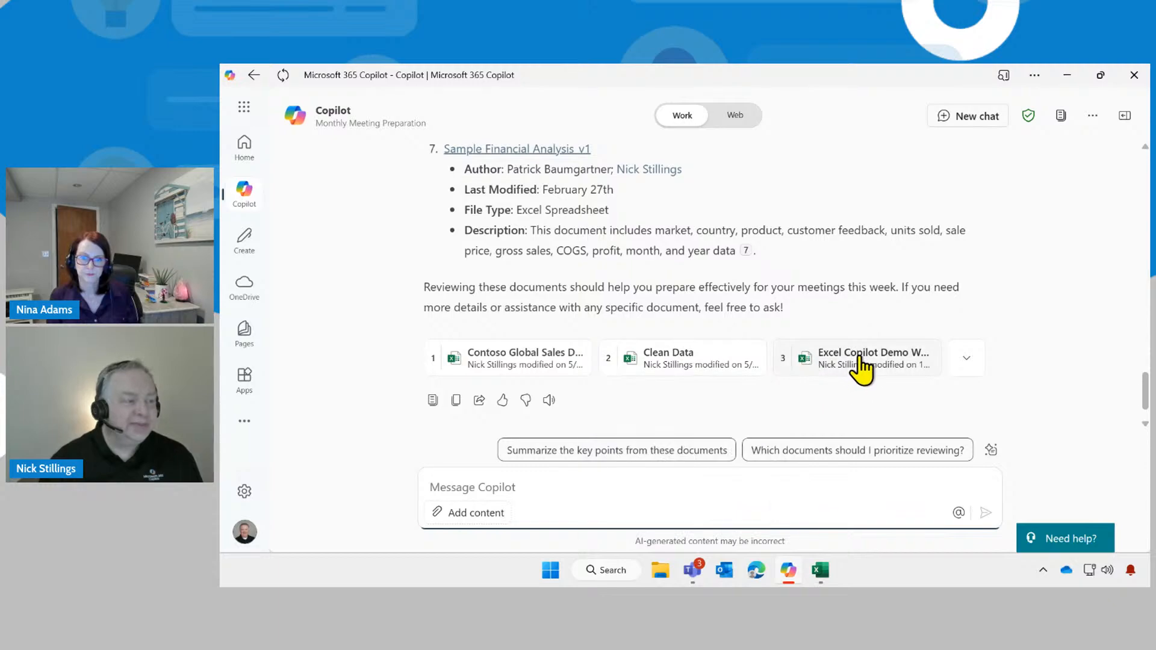
pyautogui.moveTo(863, 369)
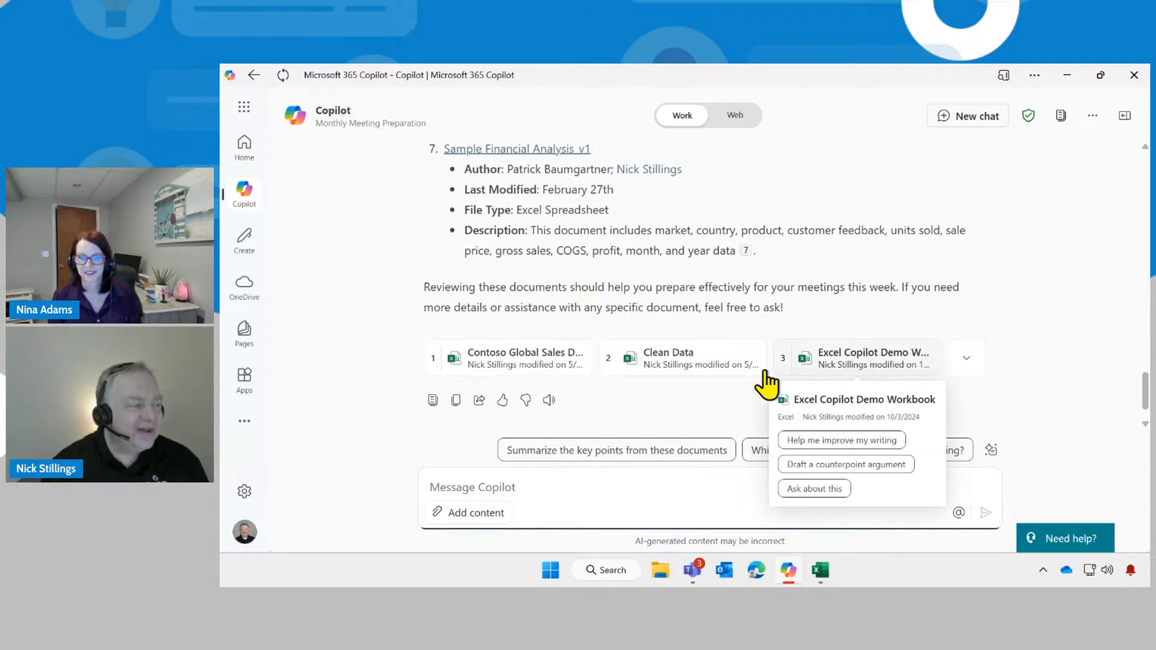
pyautogui.moveTo(530, 367)
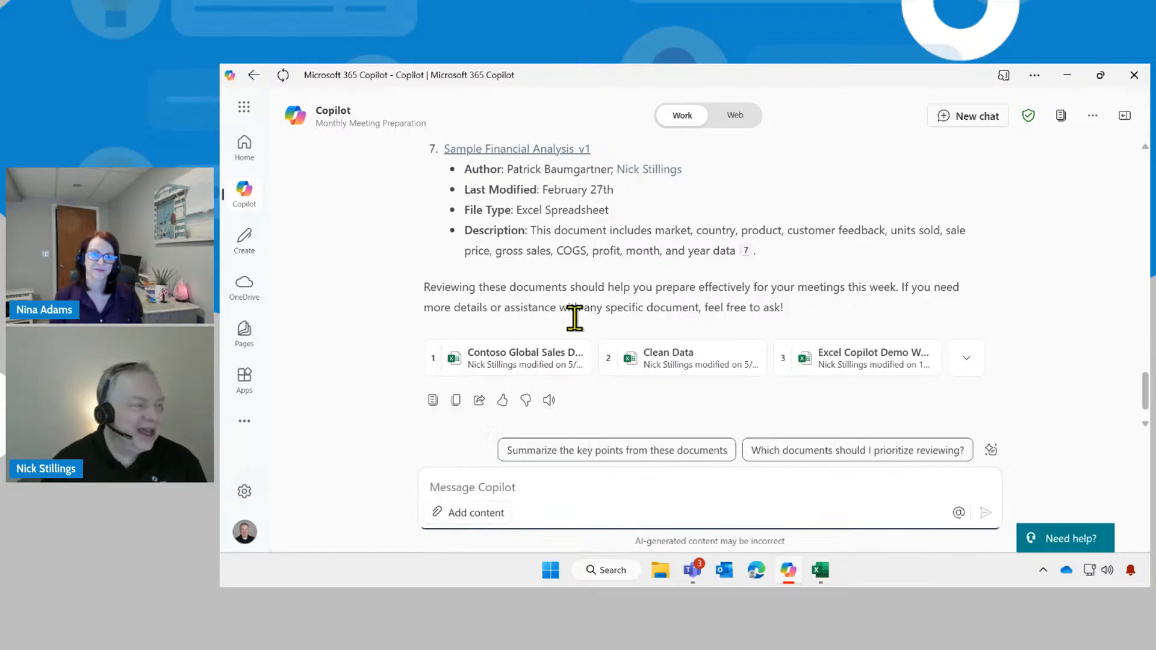
pyautogui.scroll(5, 568, 324)
pyautogui.scroll(6, 569, 322)
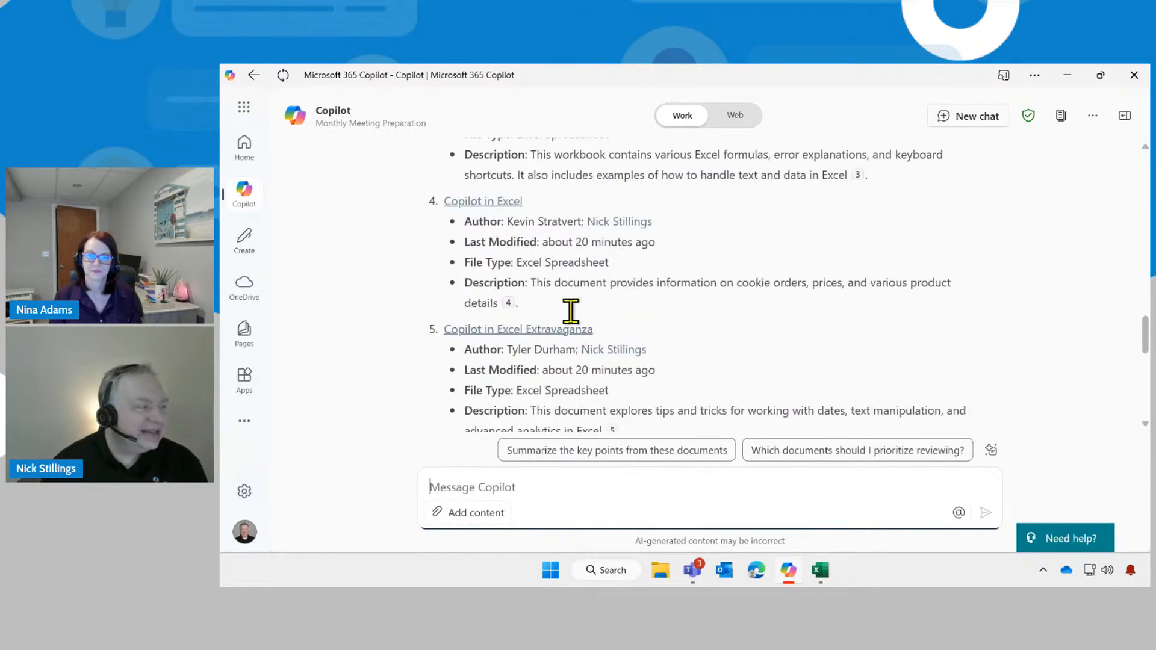
pyautogui.scroll(-10, 575, 319)
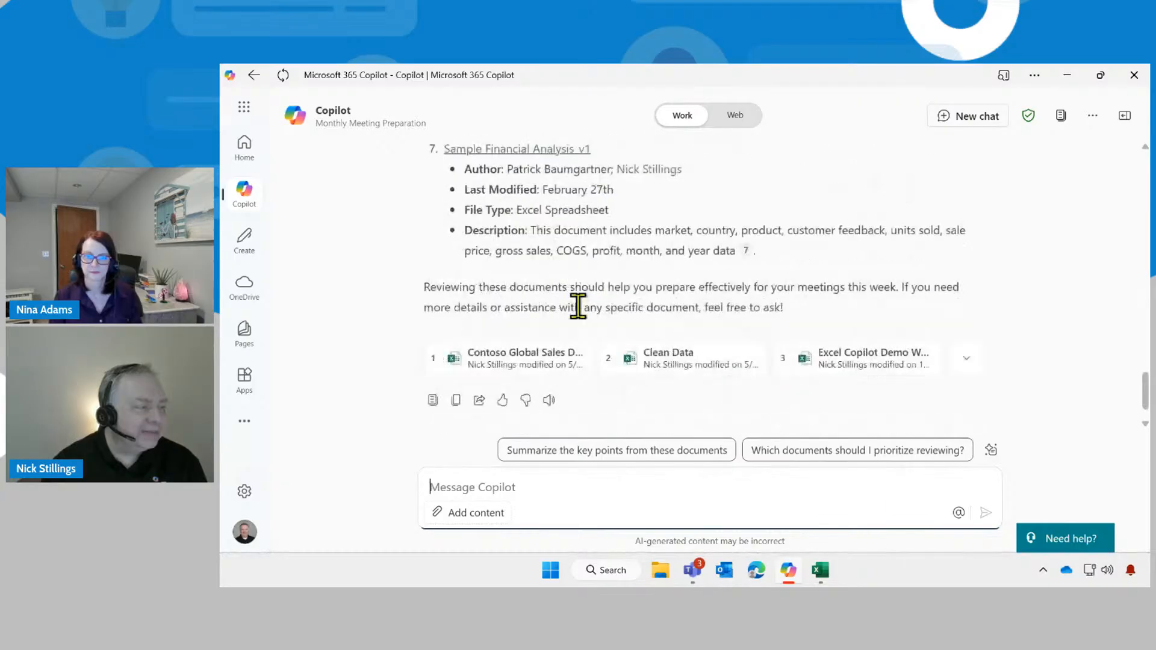
pyautogui.moveTo(527, 331)
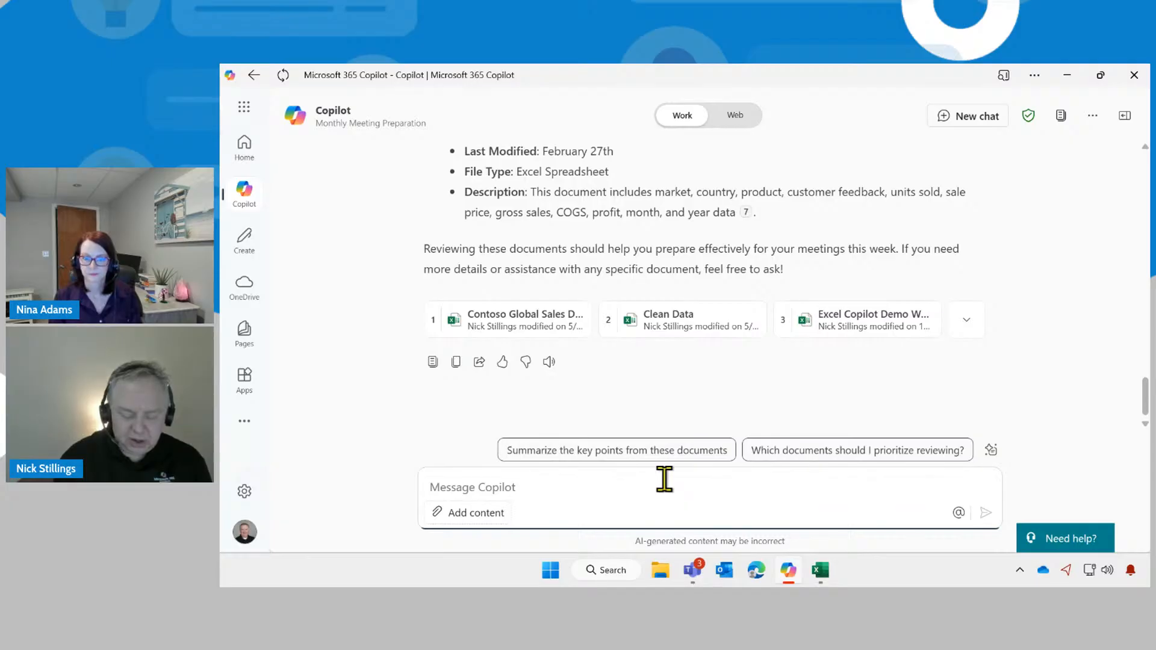
# - Ask Copilot for a summary of the referenced file Contoso Global Sales Data.xlsx and any trends to share with management
pyautogui.write('Give me a')
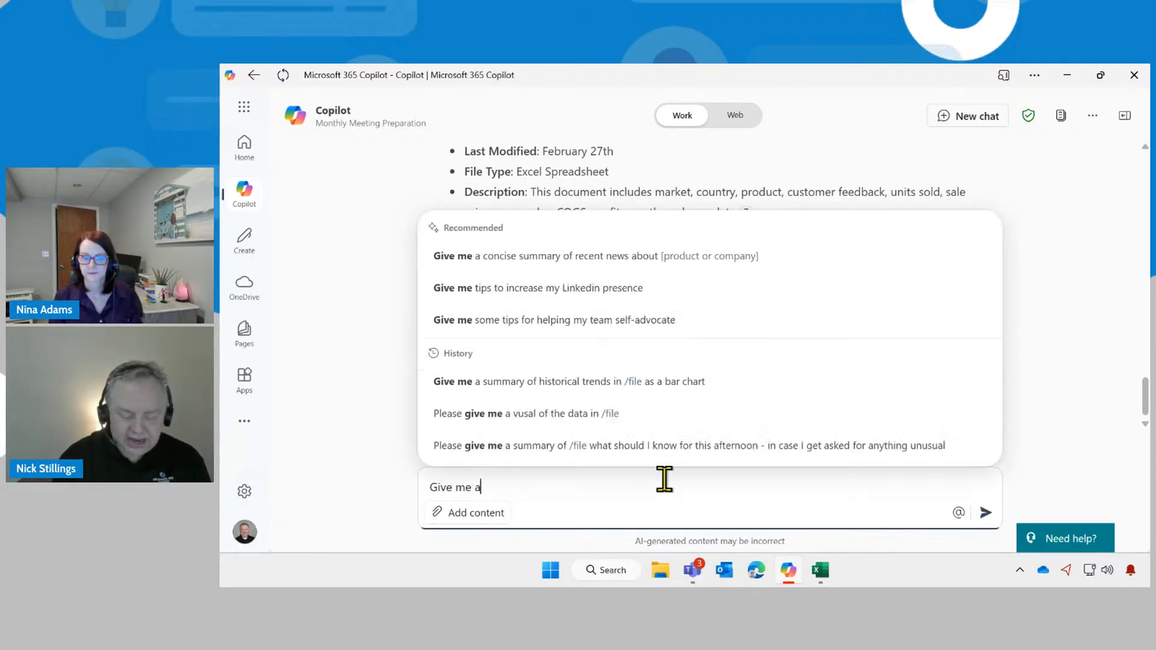
pyautogui.write(' summary of')
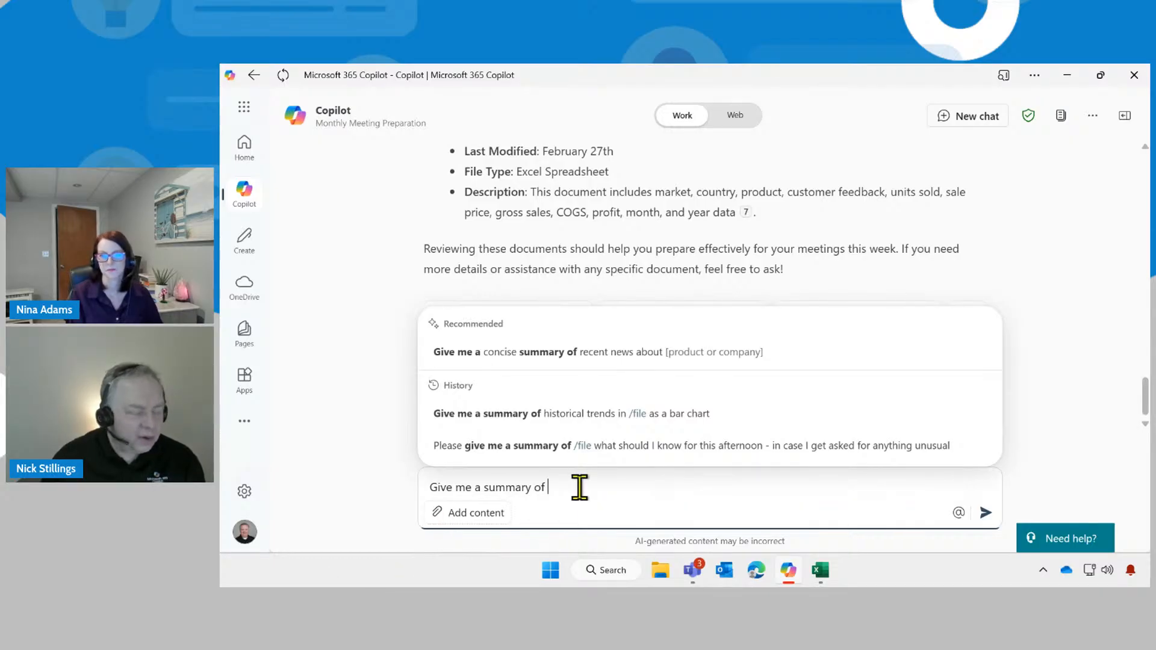
pyautogui.write('/')
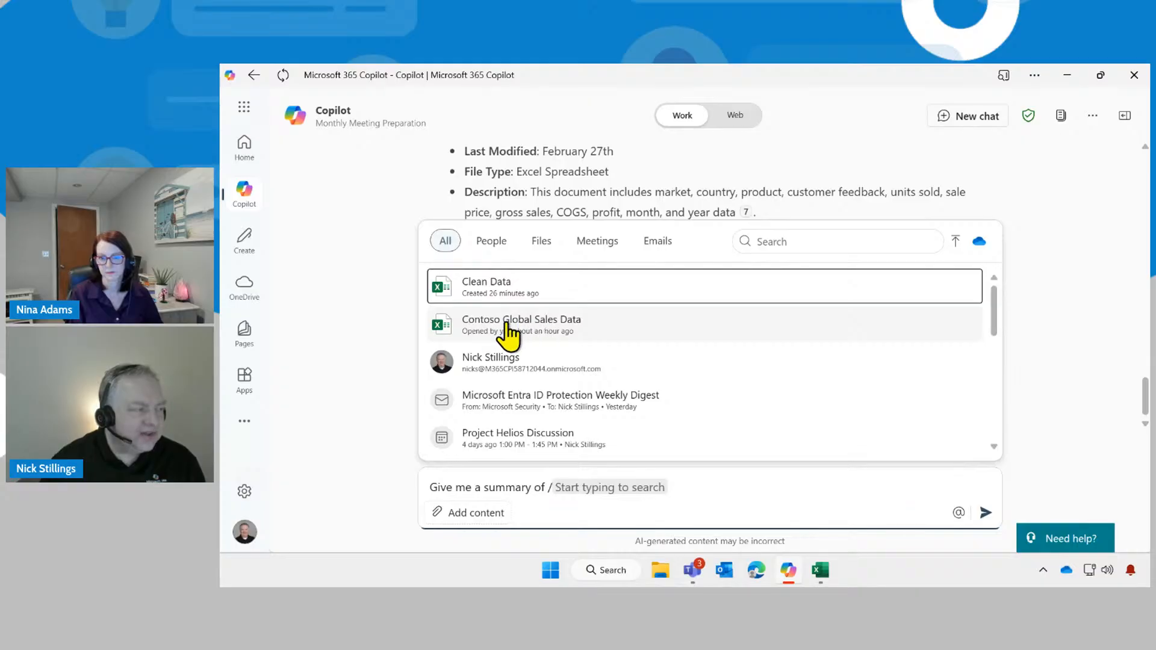
pyautogui.click(548, 248)
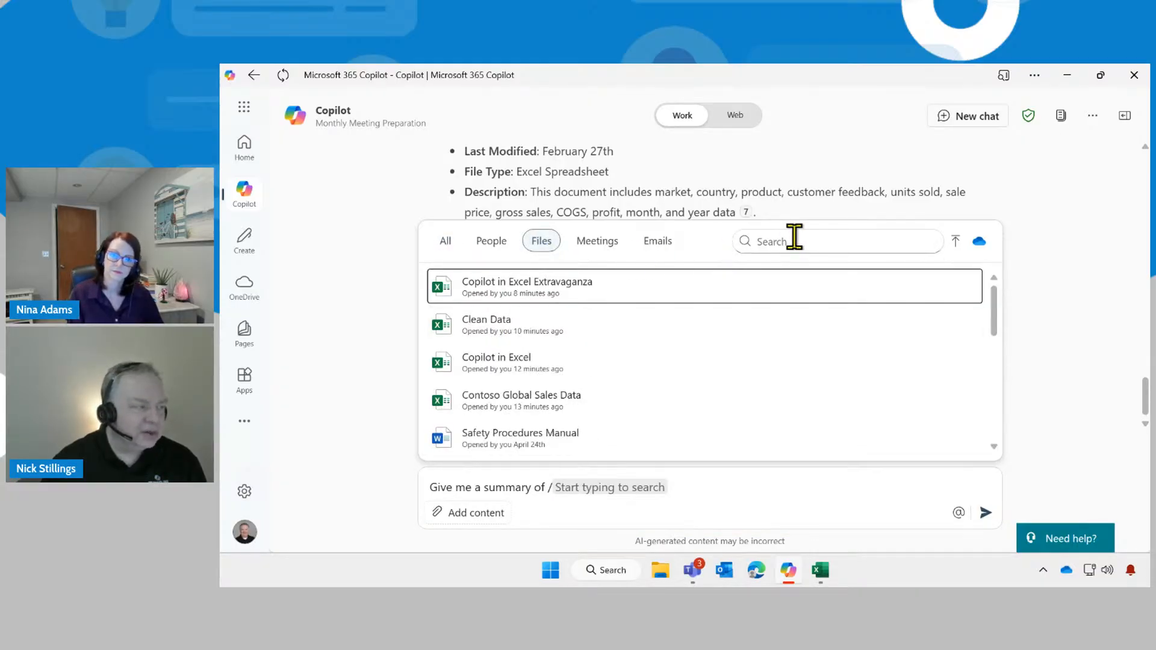
pyautogui.click(507, 400)
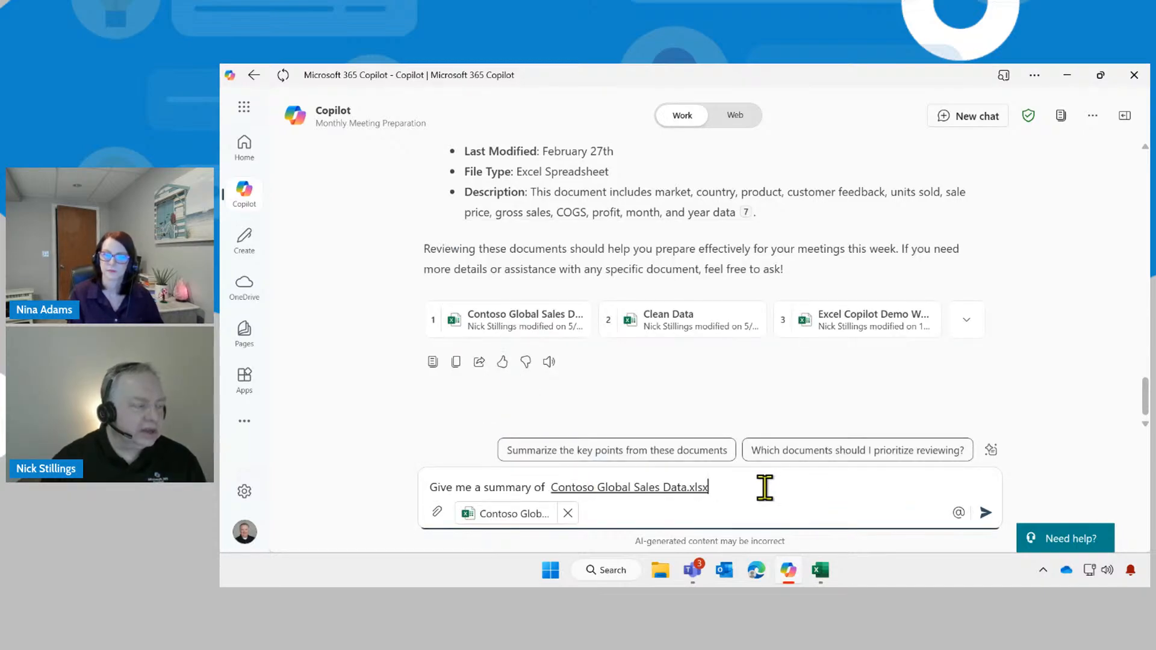
pyautogui.write('and any trends I s')
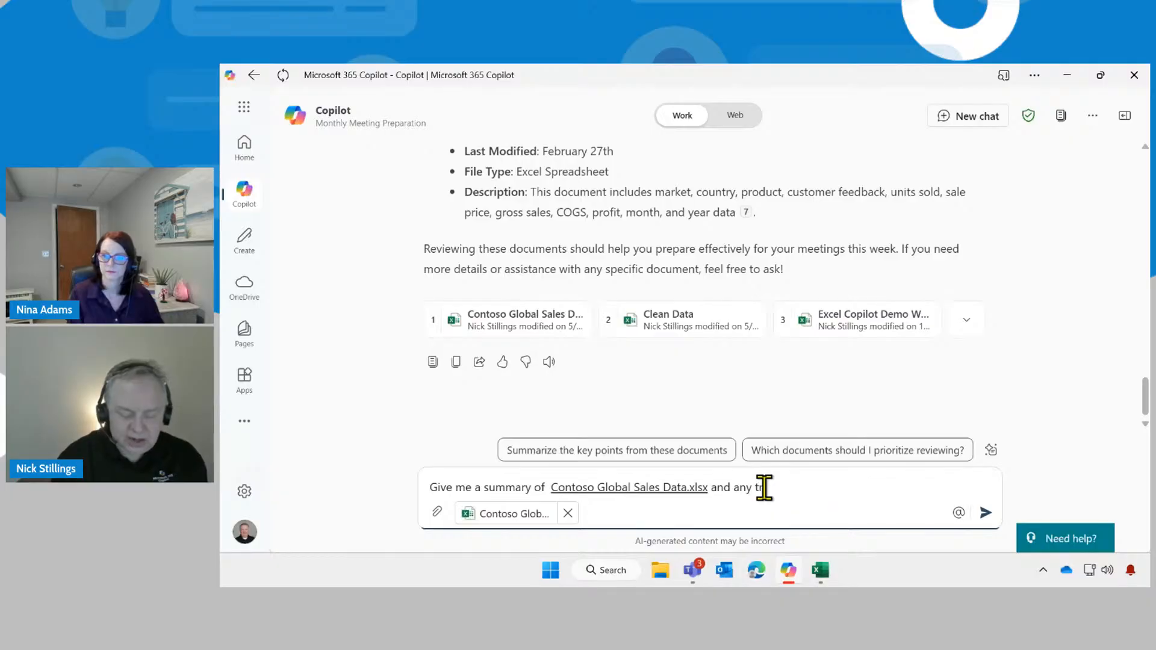
pyautogui.write('hold sha')
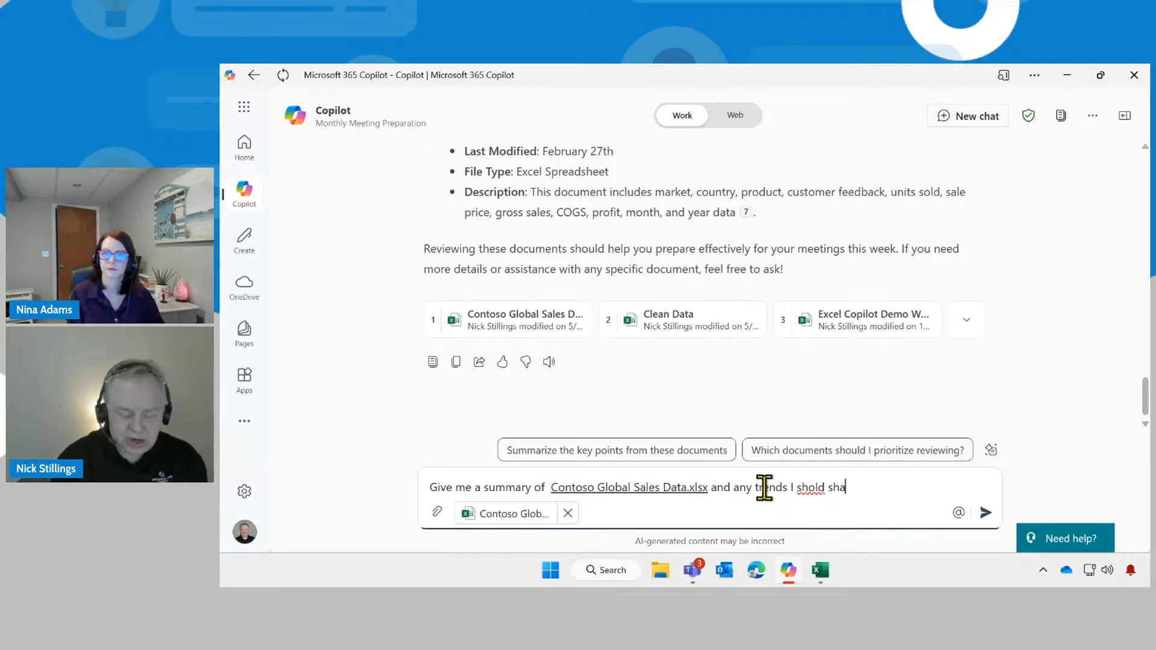
pyautogui.write('re with management')
pyautogui.press('Return')
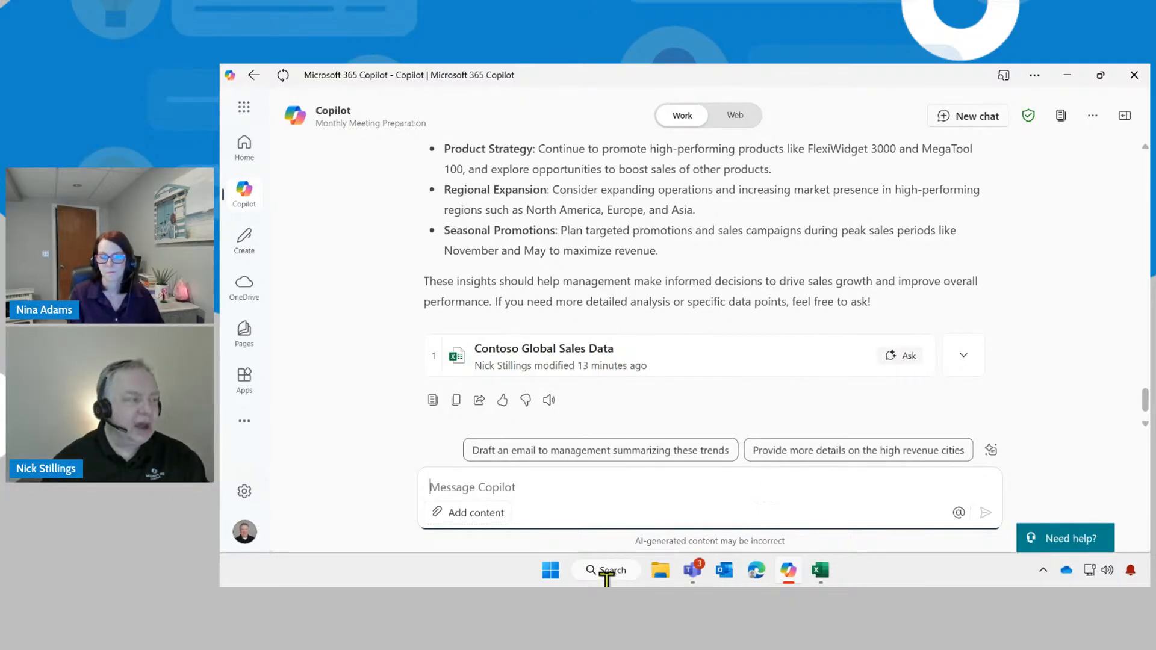
# - Read through the sales data answer, covering the summary, key trends and recommendations for management
pyautogui.scroll(10, 657, 250)
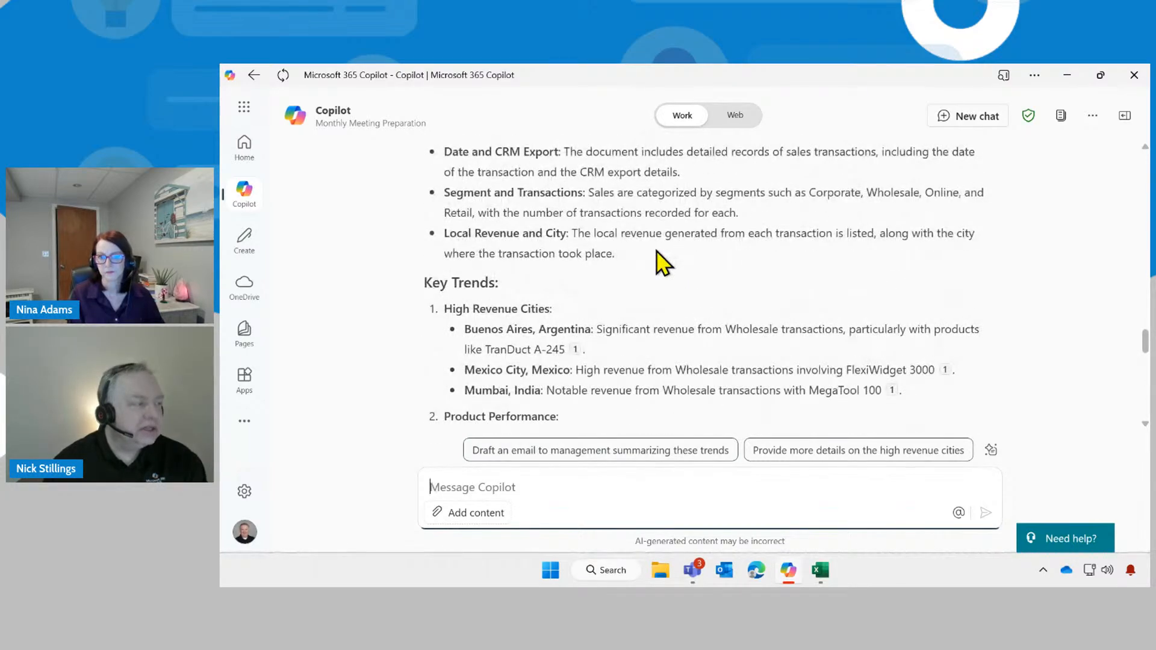
pyautogui.scroll(3, 656, 251)
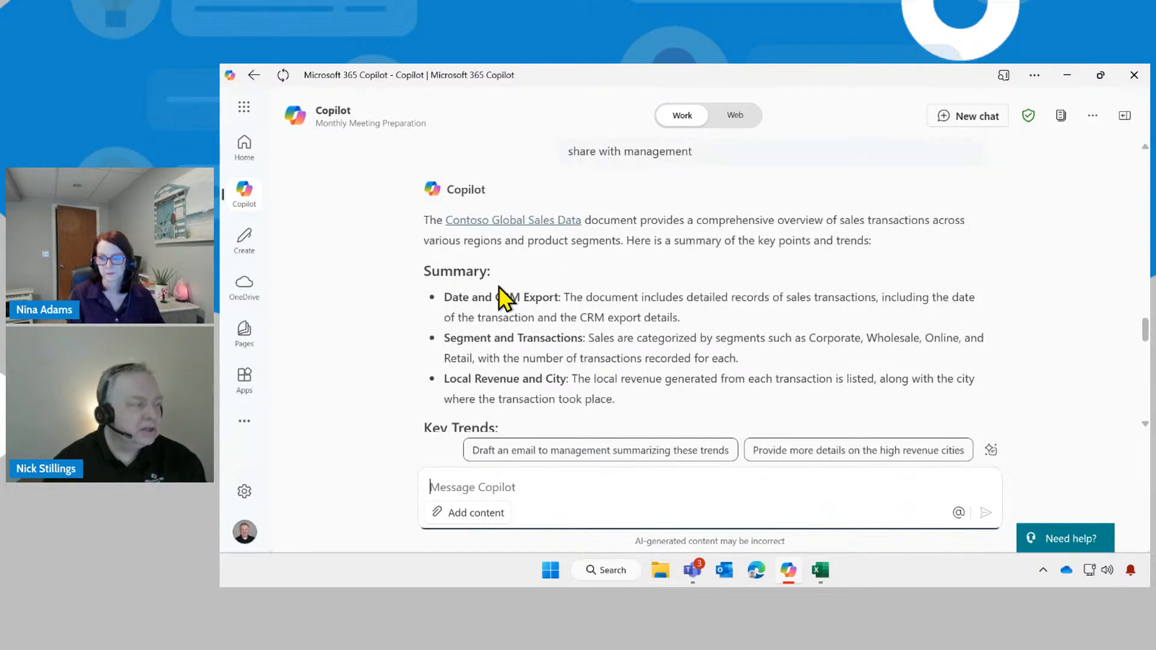
pyautogui.scroll(-2, 663, 302)
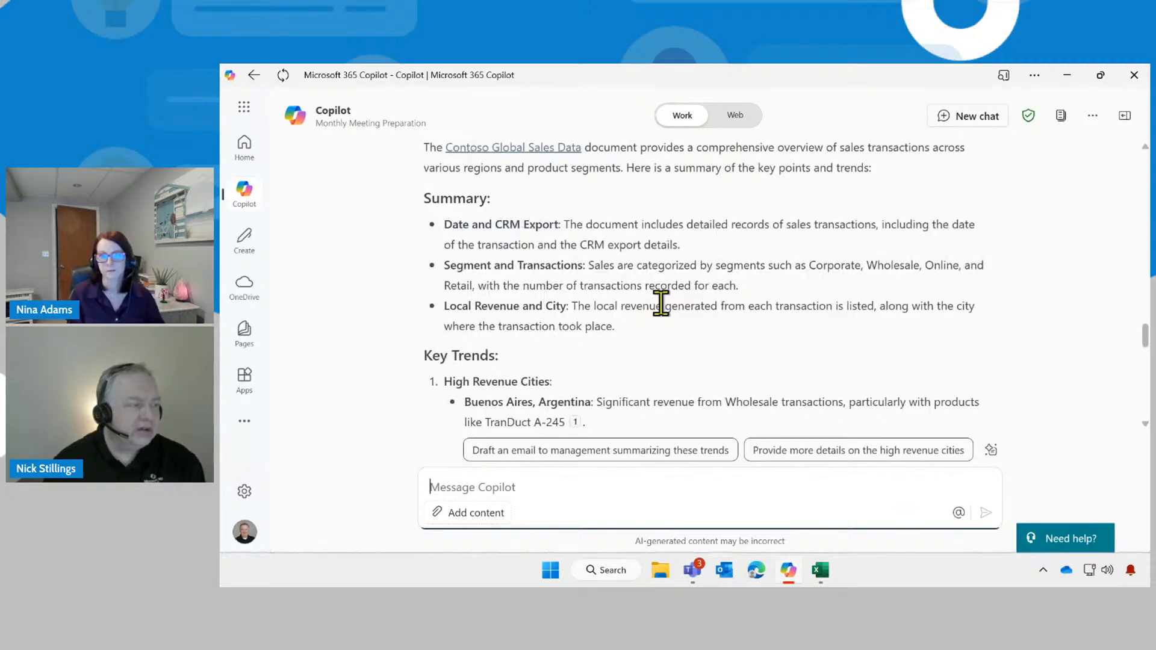
pyautogui.scroll(-2, 668, 314)
pyautogui.scroll(-1, 667, 314)
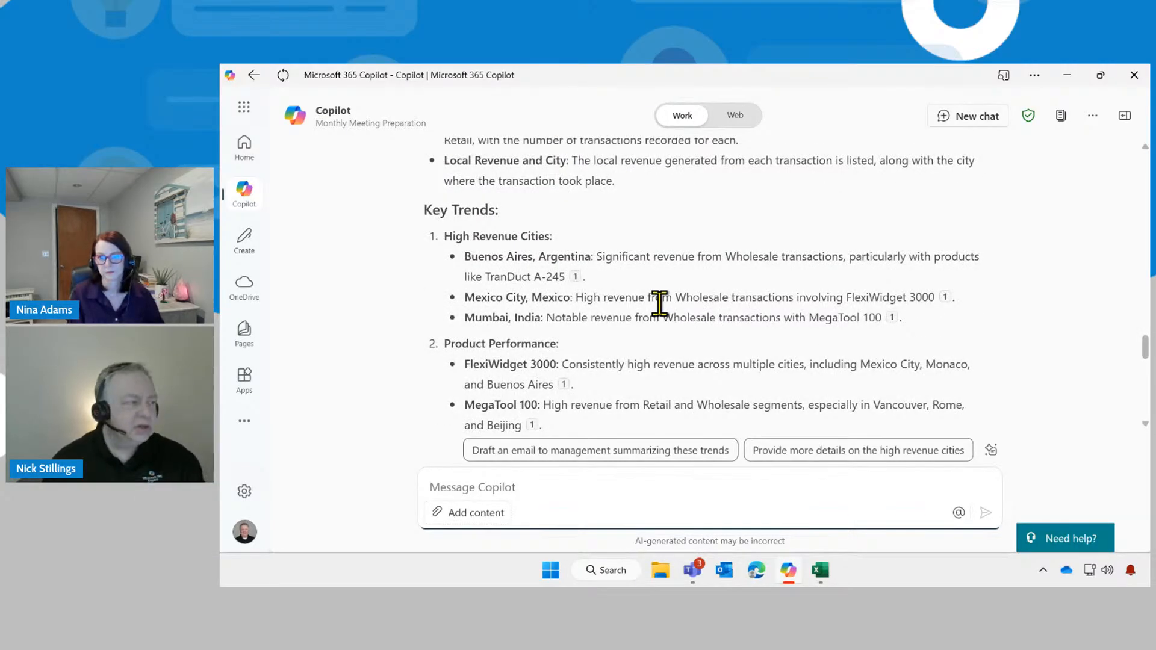
pyautogui.scroll(-1, 659, 303)
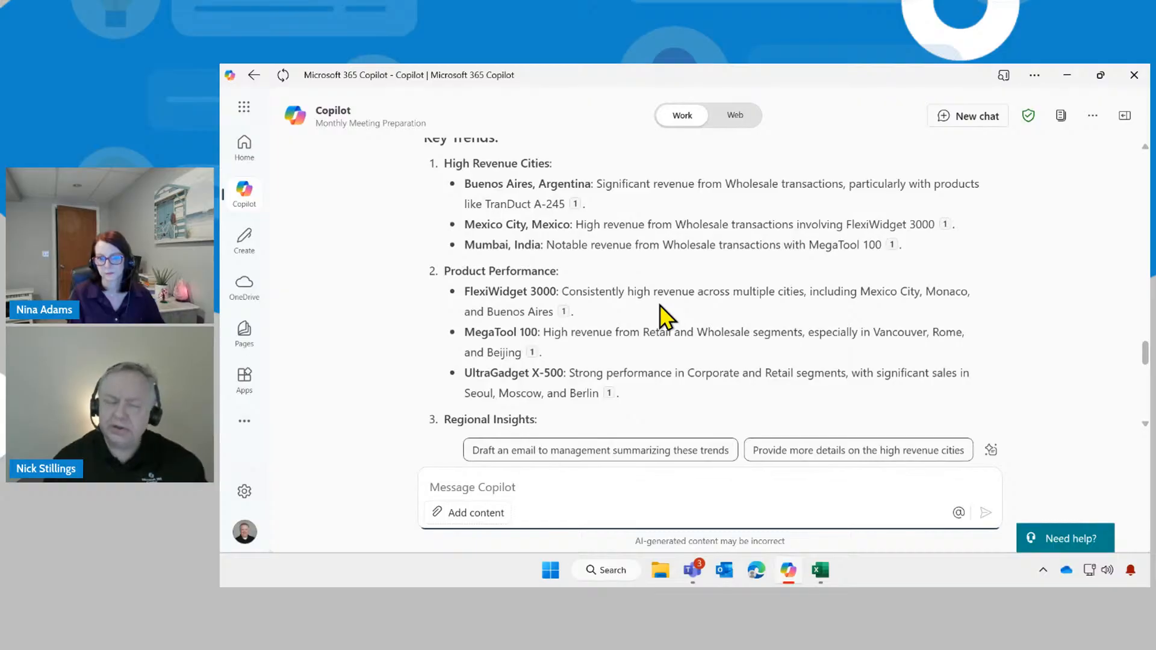
pyautogui.scroll(-2, 659, 305)
pyautogui.scroll(-1, 660, 304)
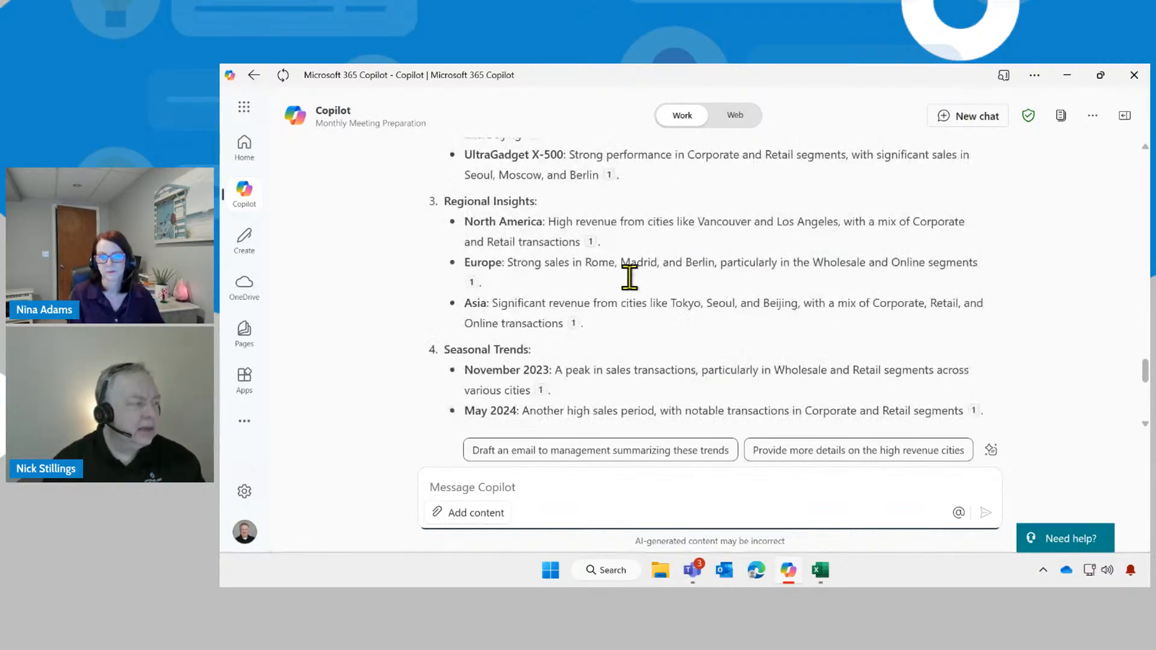
pyautogui.scroll(-2, 627, 265)
pyautogui.scroll(-1, 630, 265)
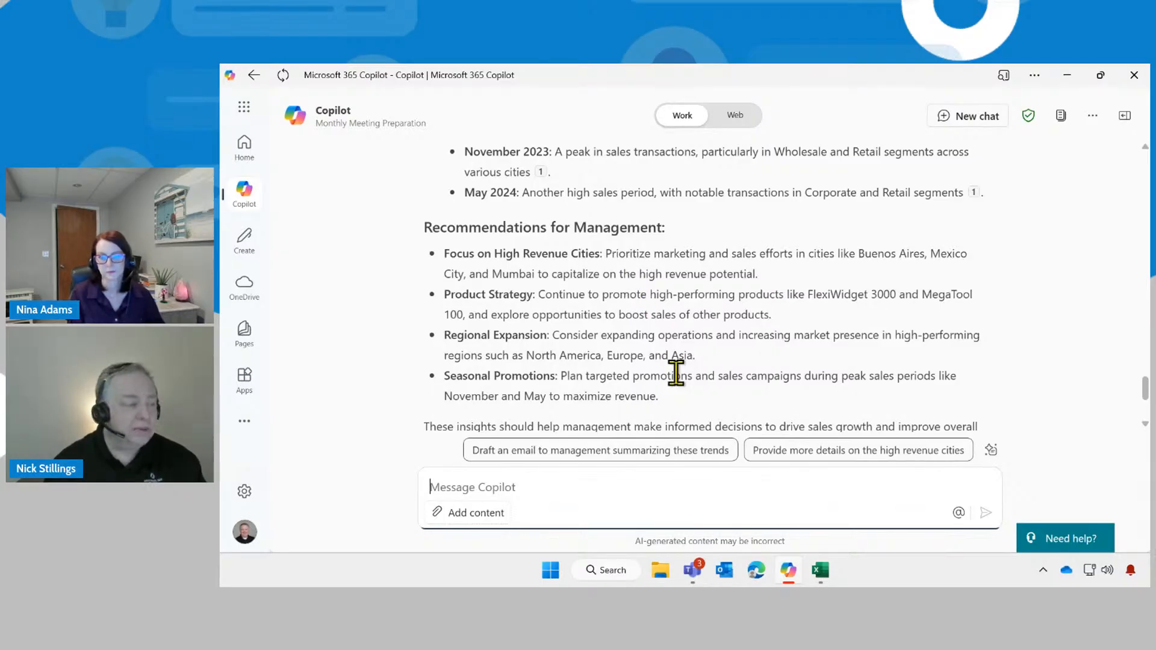
pyautogui.scroll(-1, 676, 367)
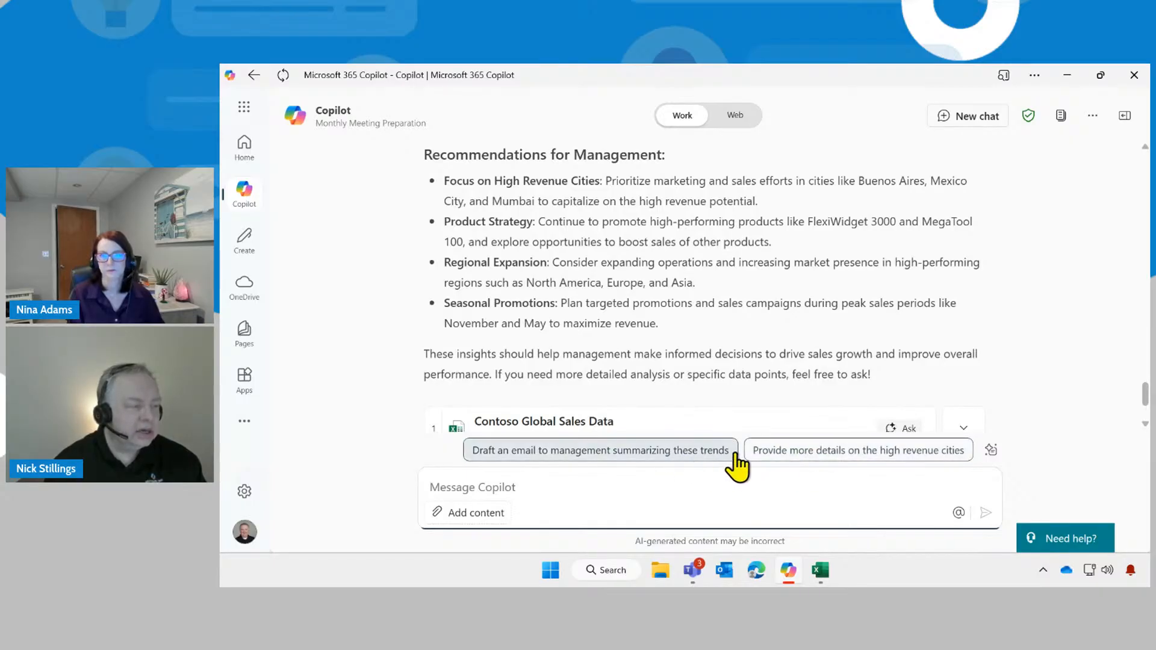
# - Ask Copilot the suggested follow-up "Provide more details on the high revenue cities" and go through the answer
pyautogui.click(788, 450)
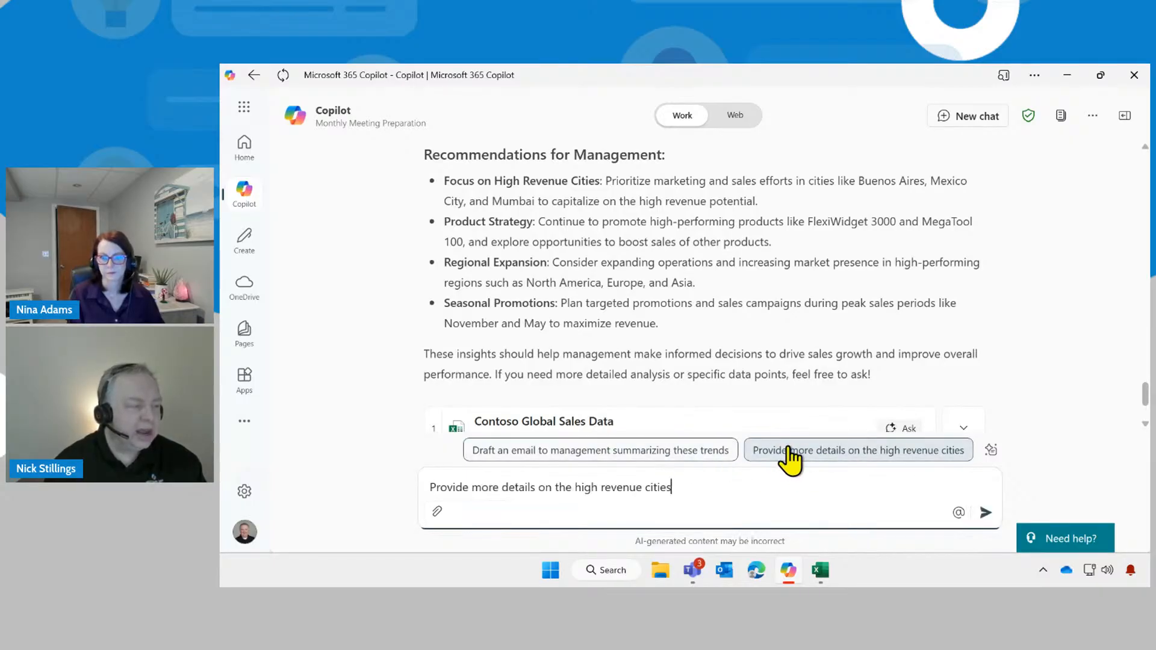
pyautogui.click(984, 514)
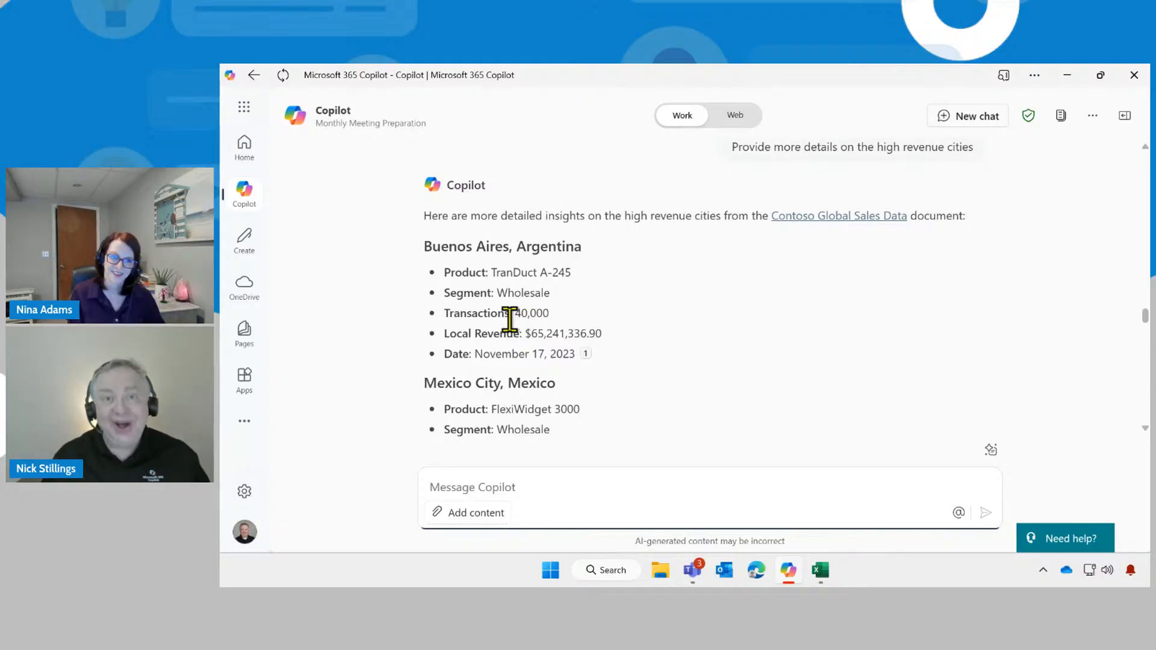
pyautogui.scroll(-10, 511, 320)
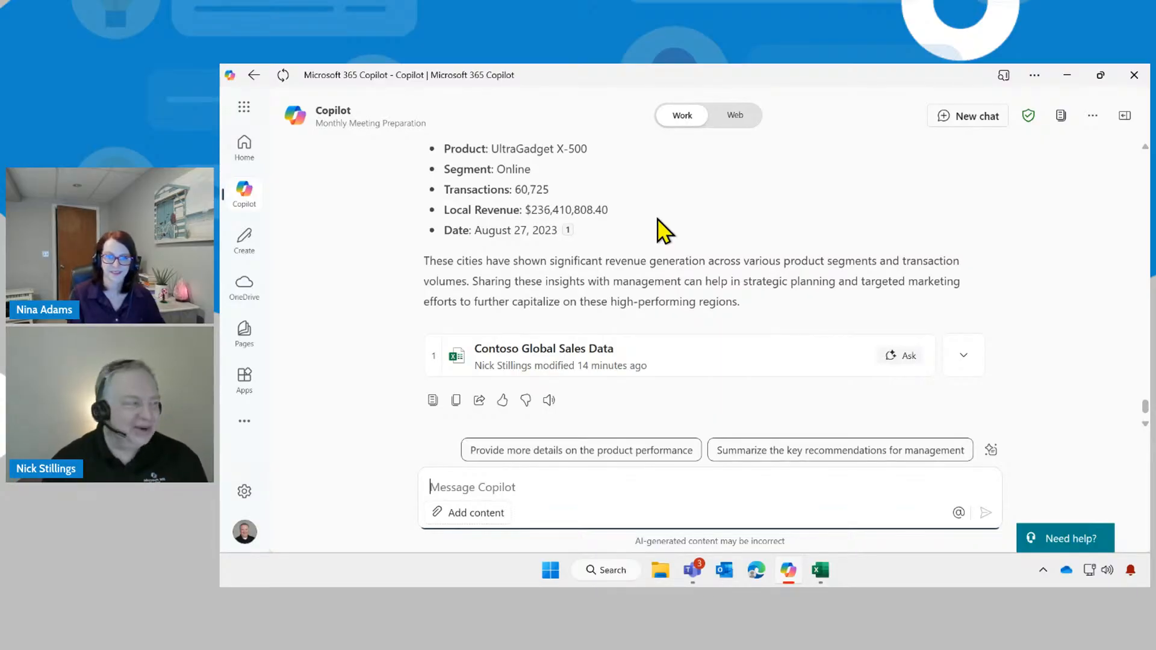
# - Examine the individual city entries and their numbered source citations, including the eBike Inventory reference in the earlier document list
pyautogui.scroll(5, 665, 230)
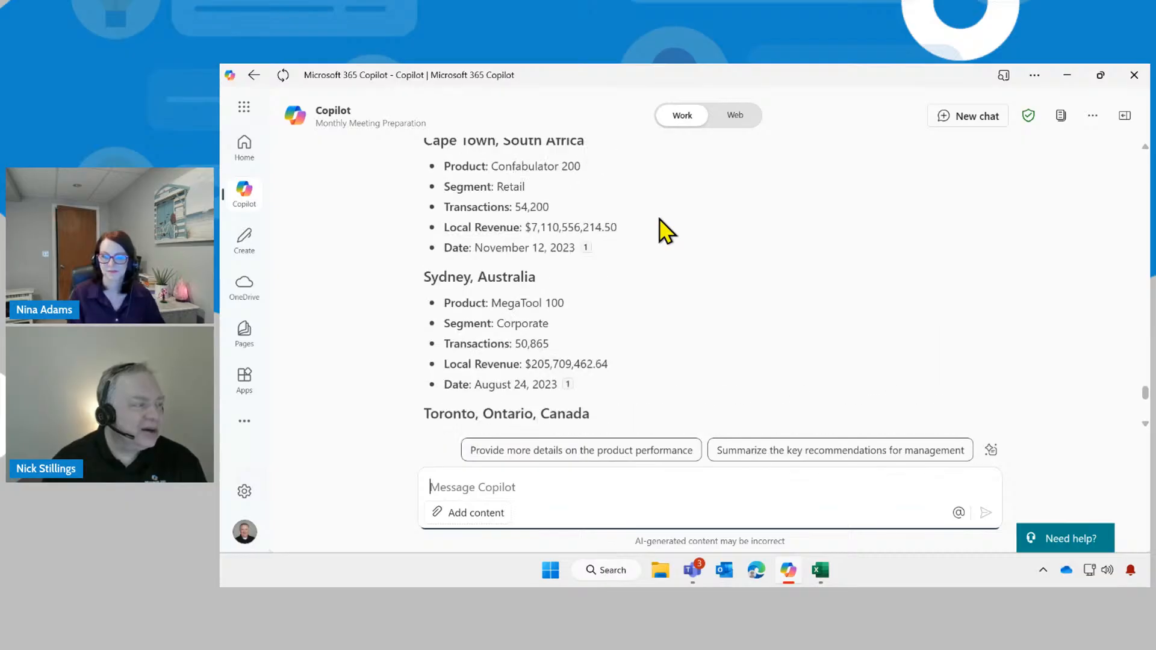
pyautogui.scroll(4, 665, 231)
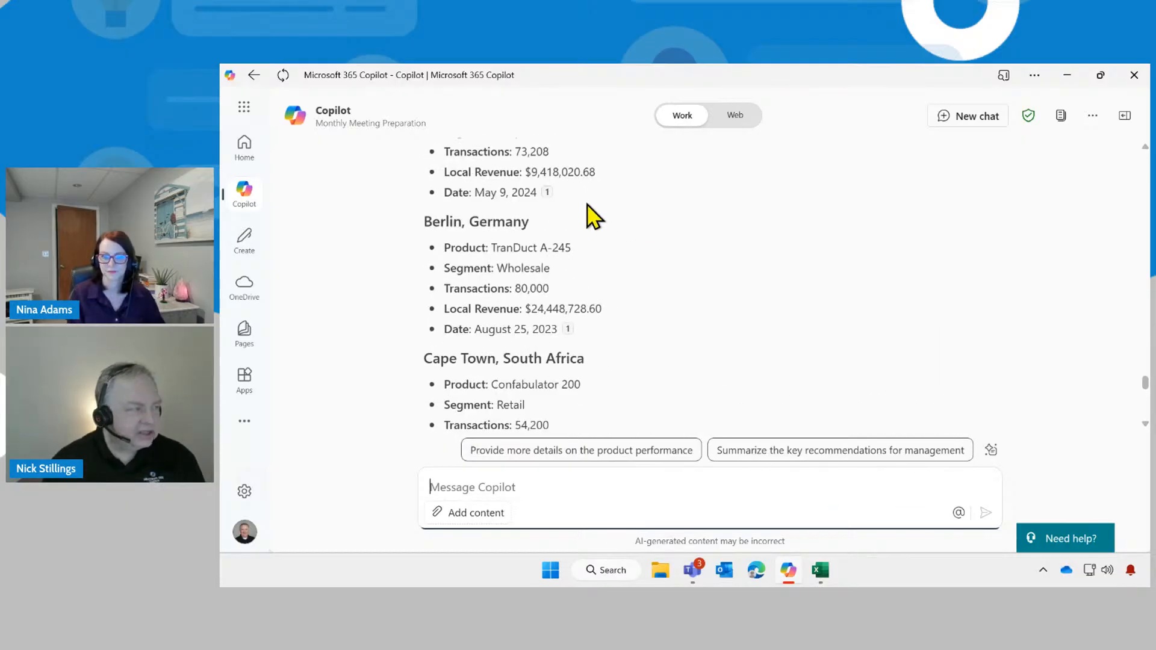
pyautogui.moveTo(548, 193)
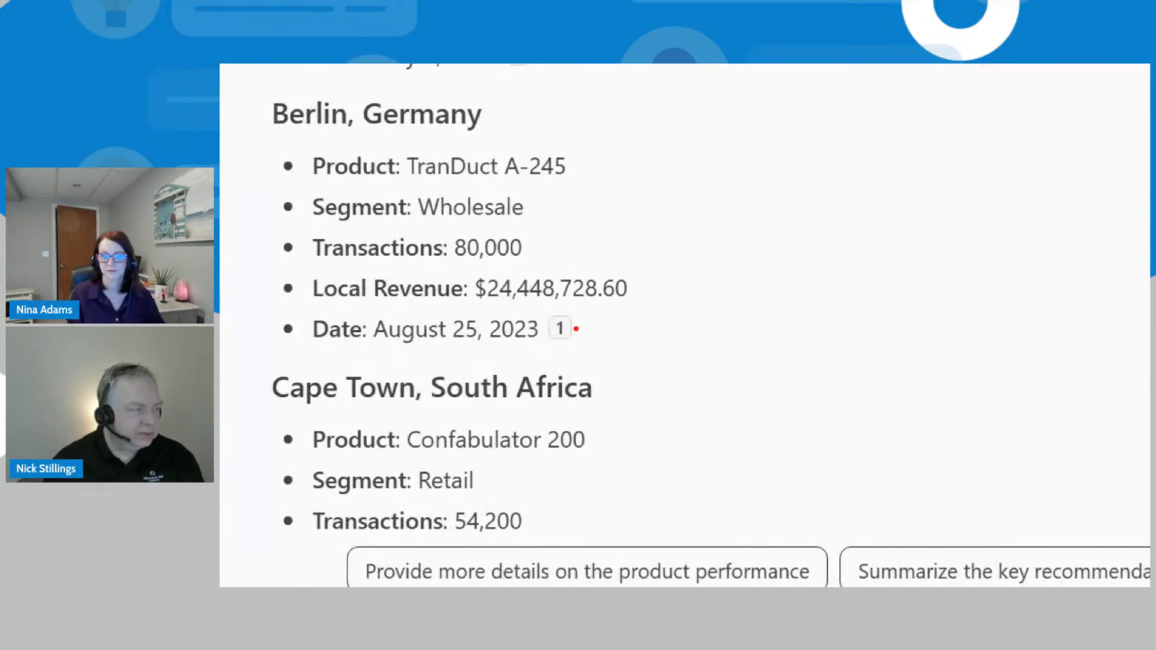
pyautogui.moveTo(567, 286)
pyautogui.mouseDown()
pyautogui.moveTo(551, 366)
pyautogui.moveTo(547, 282)
pyautogui.mouseUp()
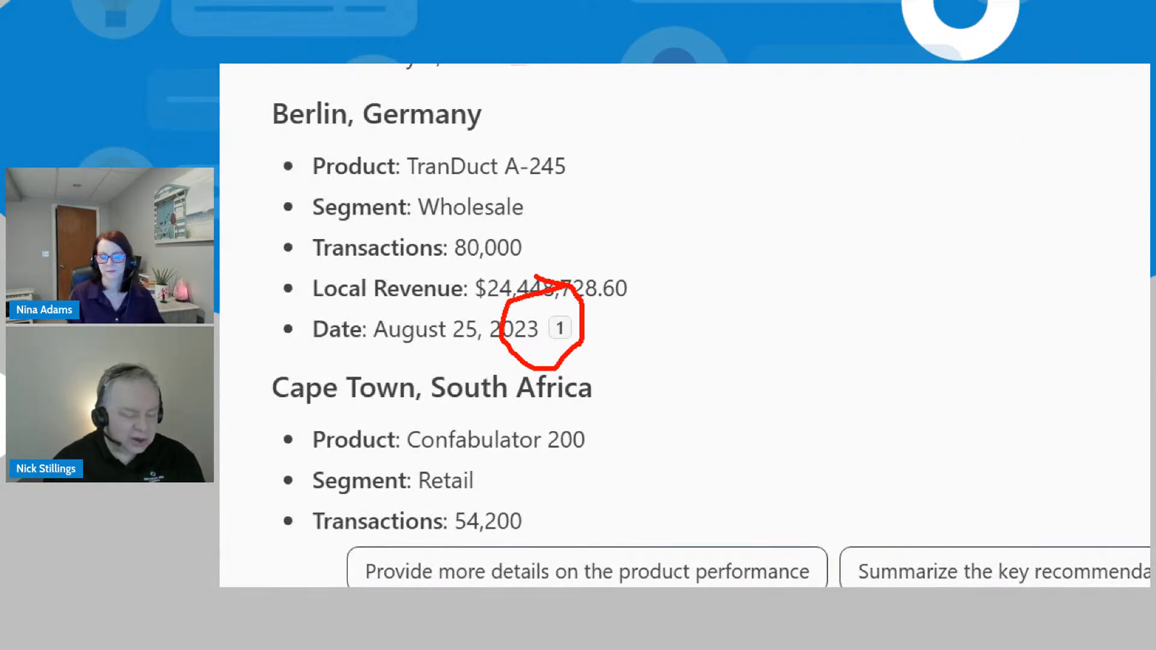
pyautogui.scroll(-10, 615, 329)
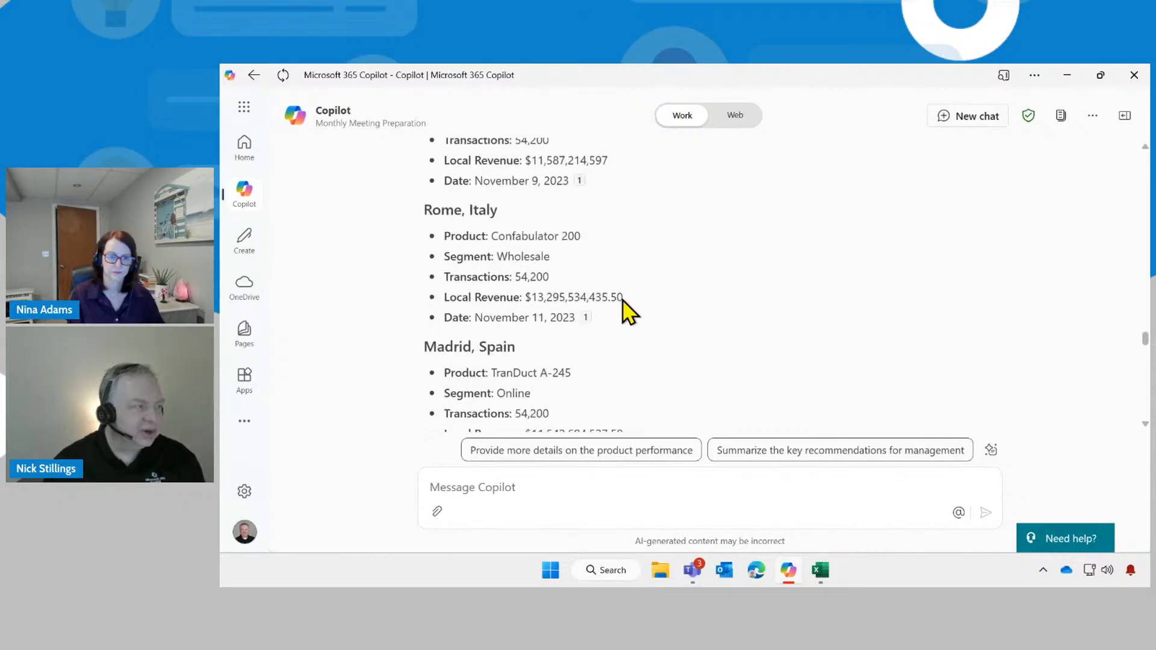
pyautogui.scroll(15, 626, 304)
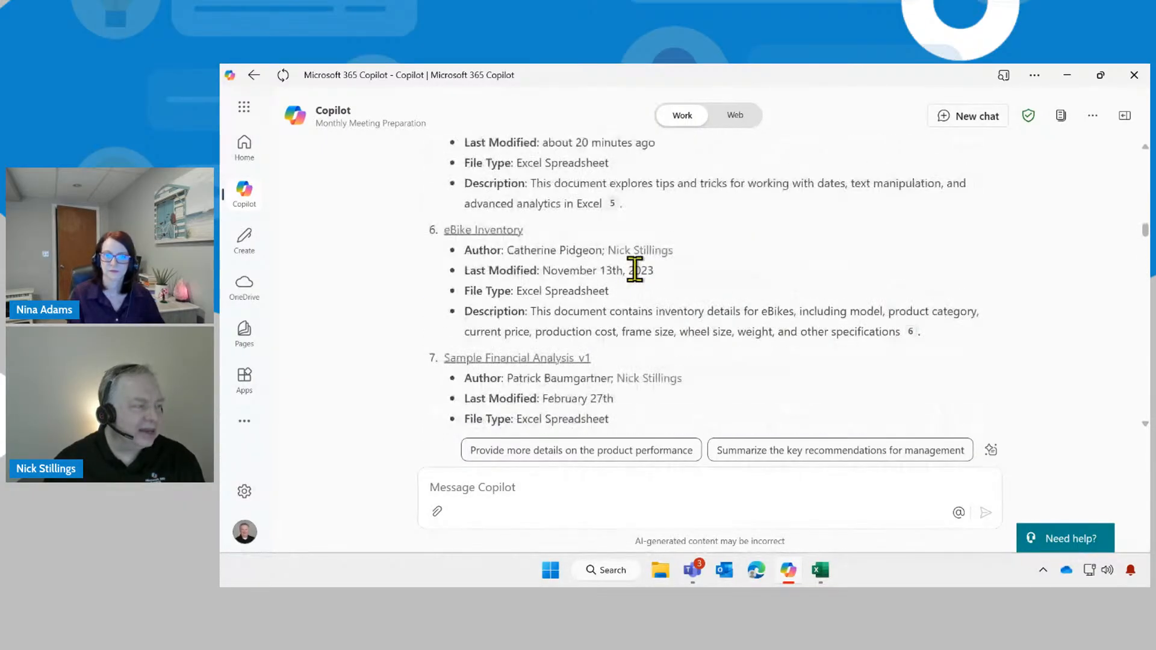
pyautogui.moveTo(611, 205)
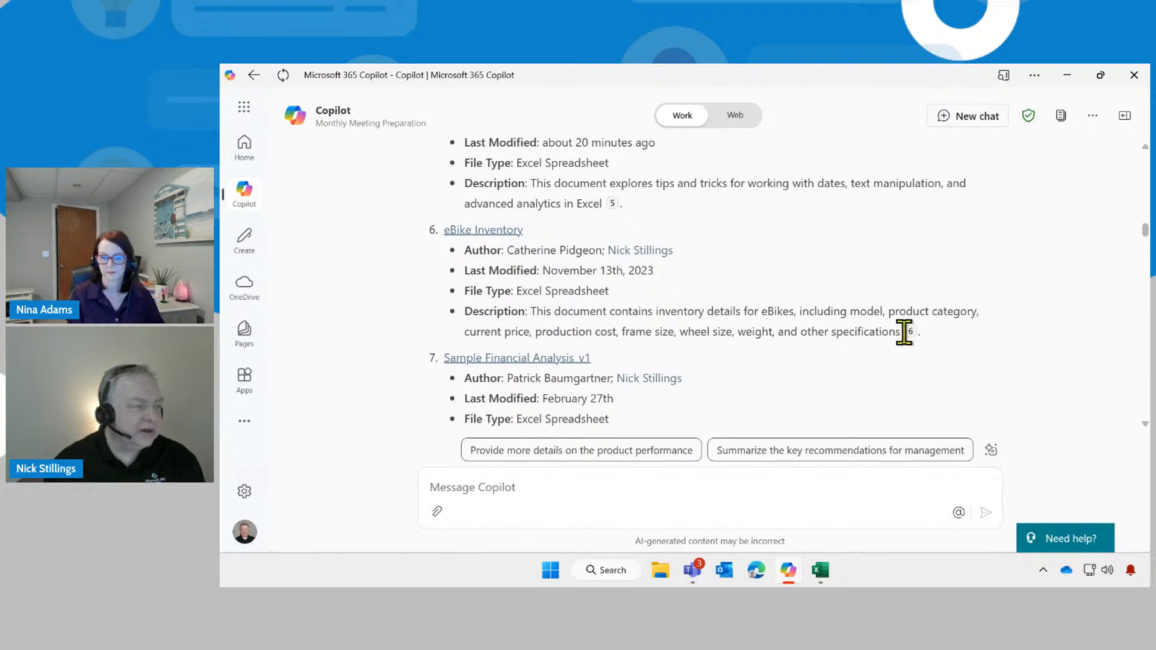
pyautogui.moveTo(911, 332)
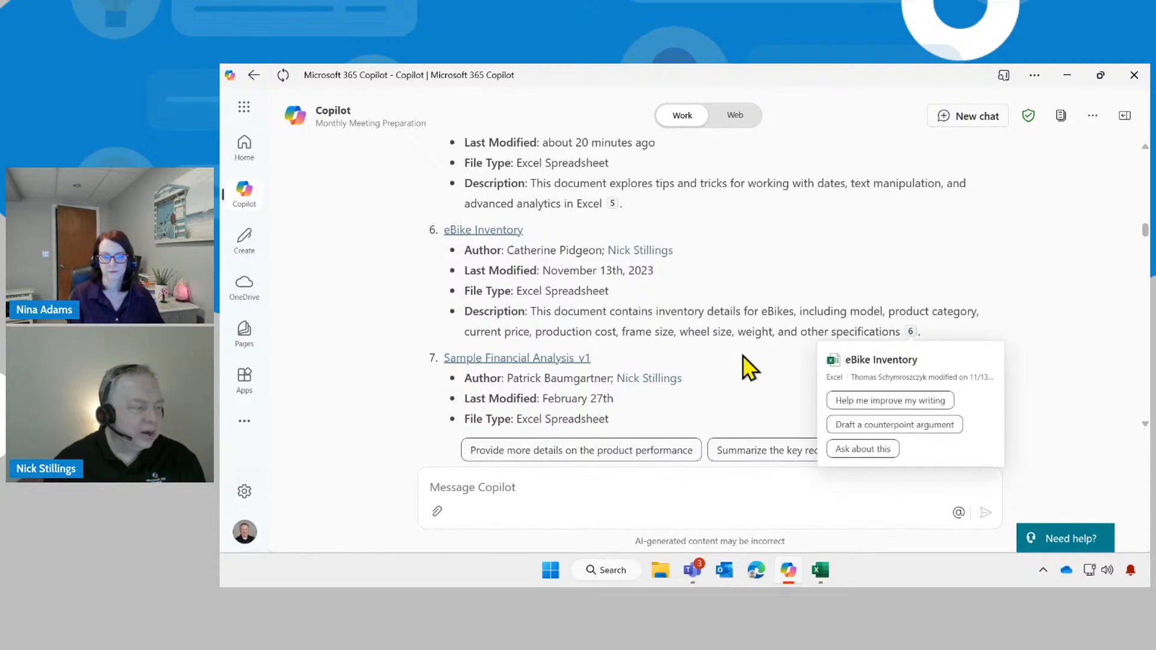
# - Open the Contoso Global Sales Data workbook from the source citation in the last city entry of the latest answer
pyautogui.scroll(-15, 721, 349)
pyautogui.scroll(-20, 721, 347)
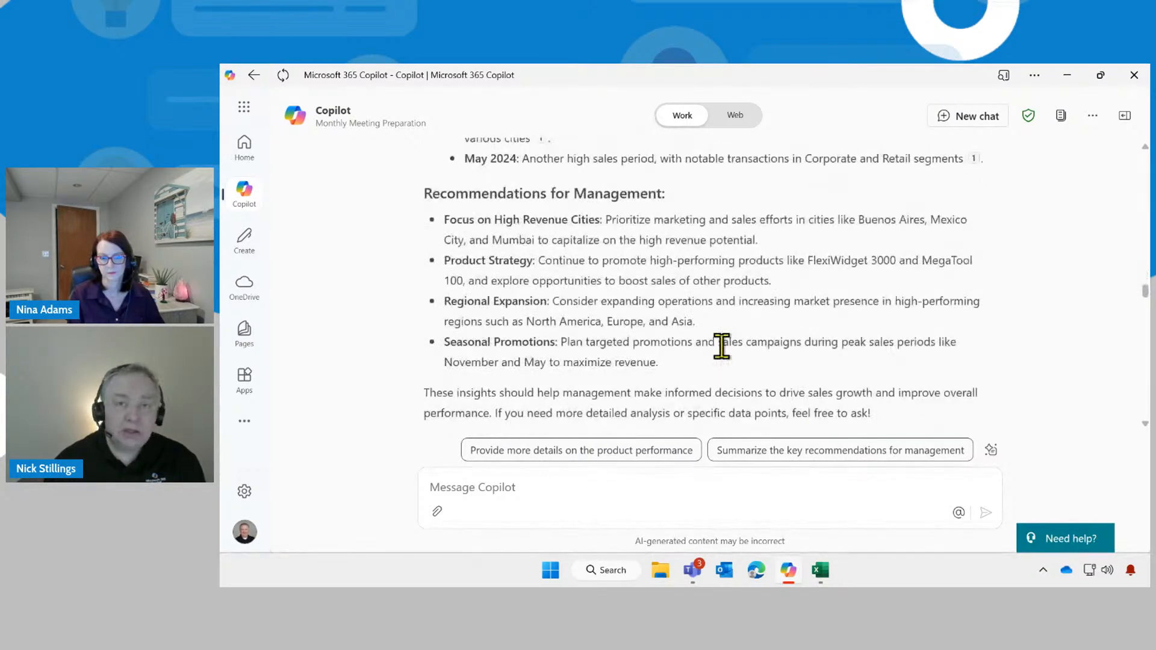
pyautogui.scroll(-15, 722, 349)
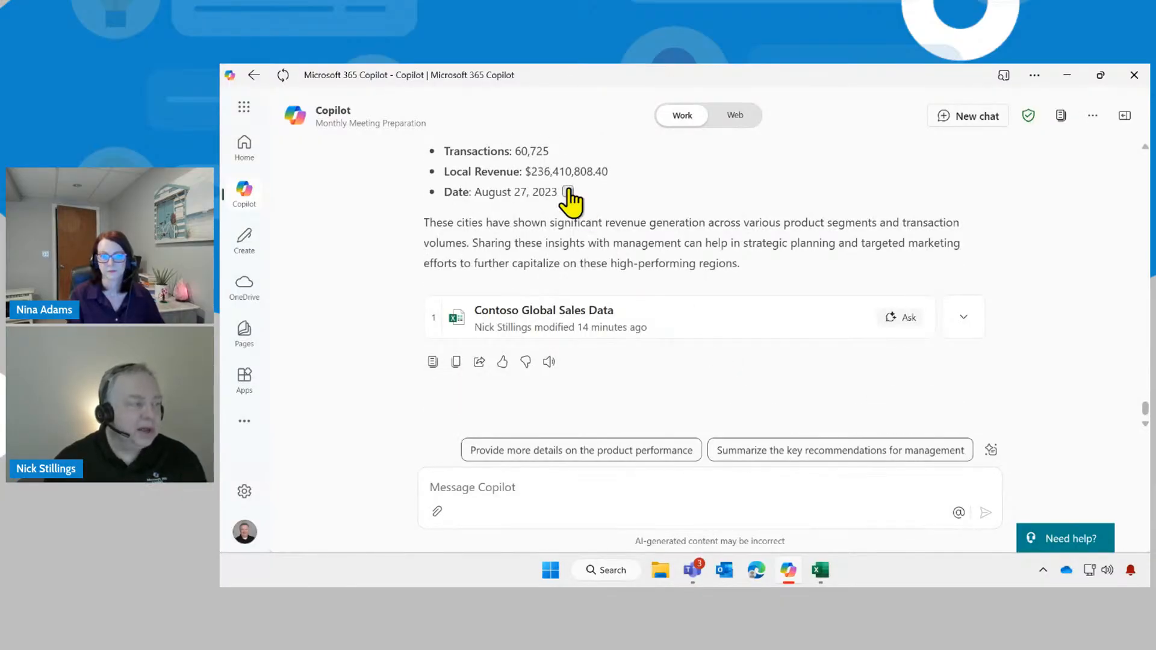
pyautogui.click(568, 193)
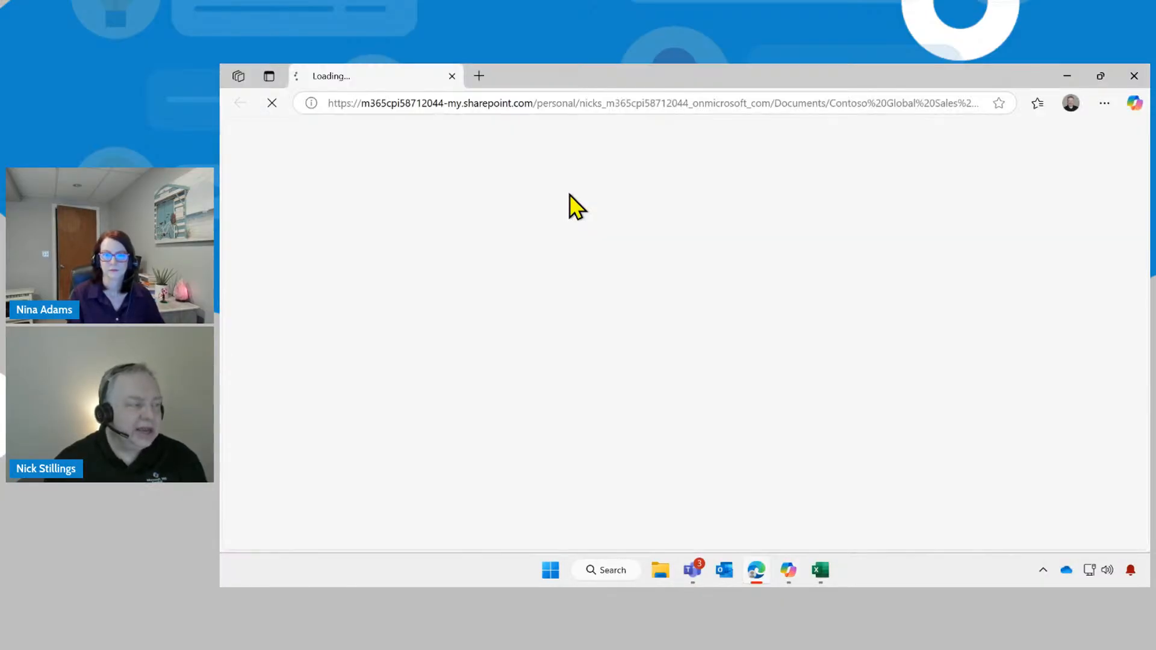
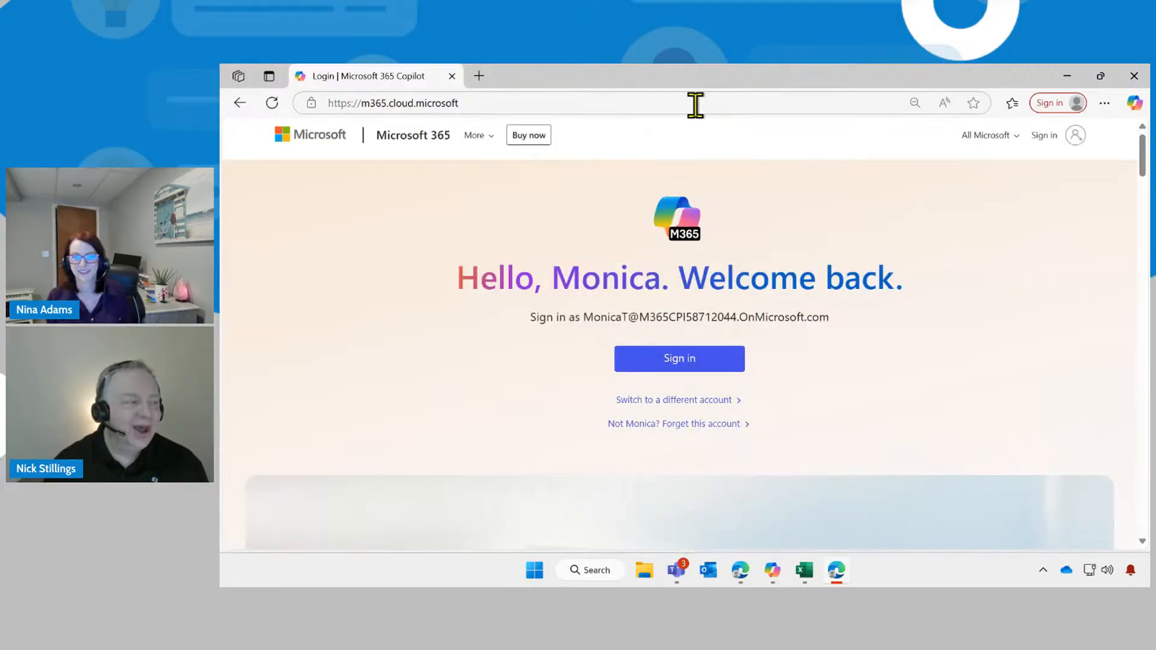
# - Sign in to Microsoft 365 with the remembered account and its password, stay signed in, and dismiss the Edge account verification prompt
pyautogui.click(706, 364)
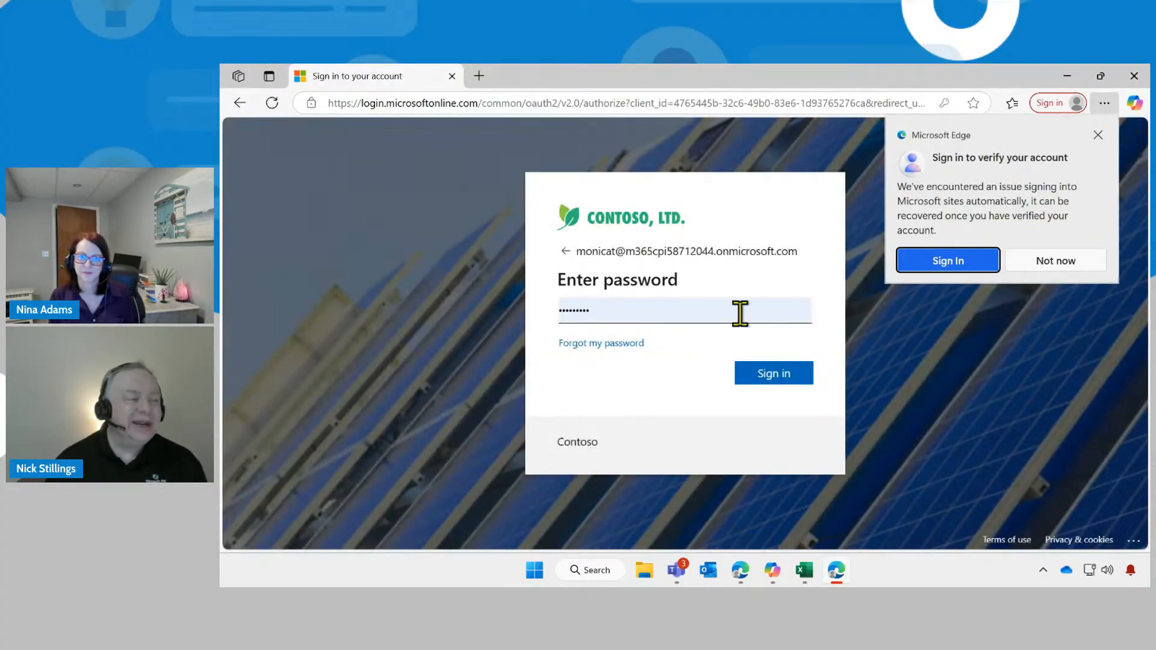
pyautogui.click(778, 376)
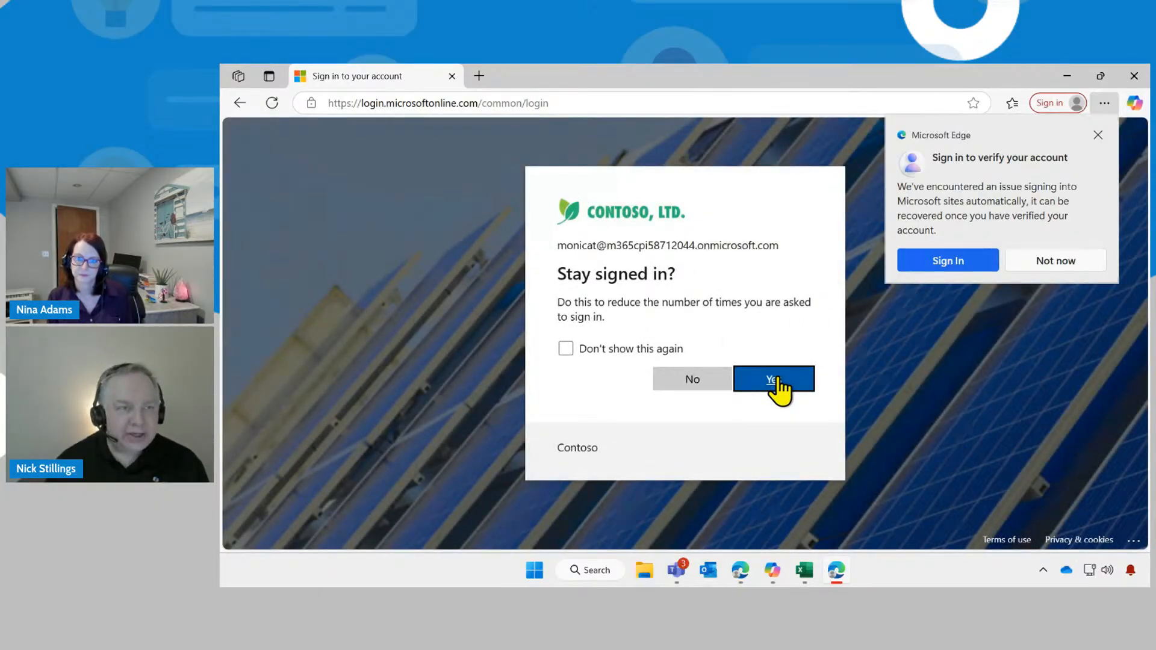
pyautogui.click(777, 384)
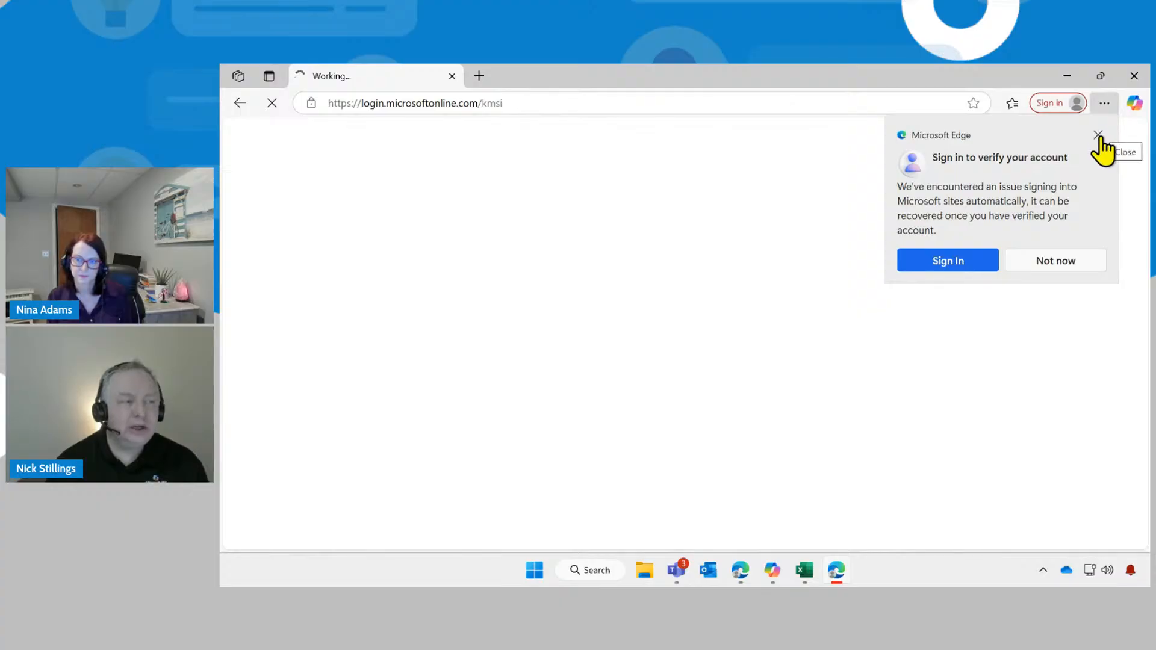
pyautogui.click(1098, 135)
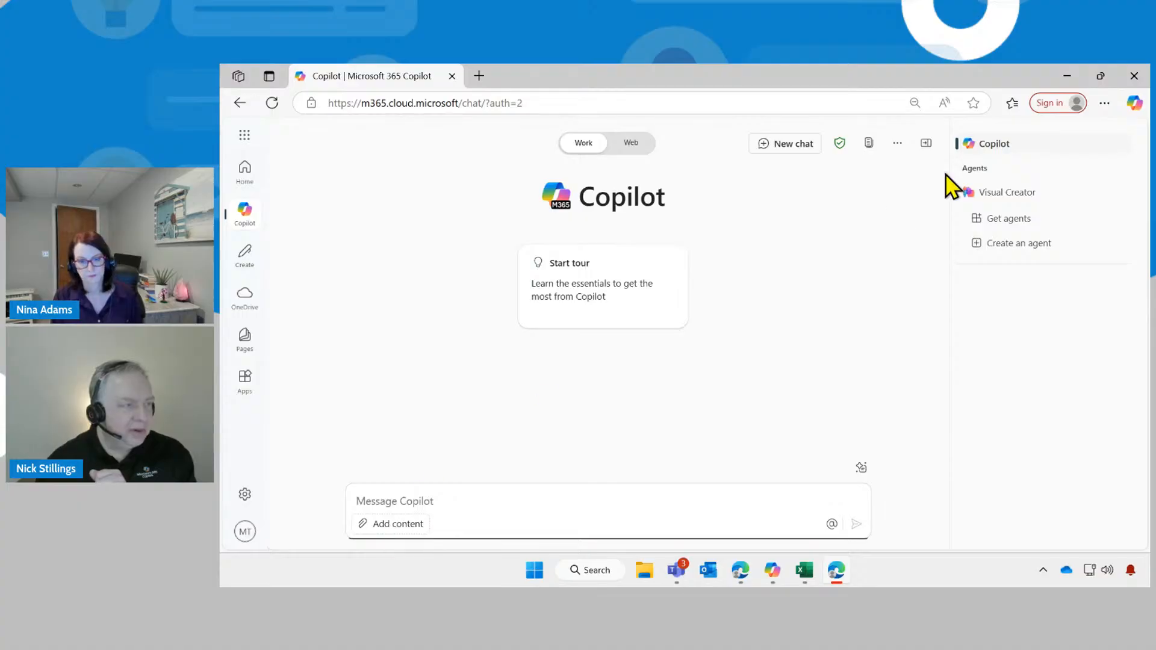
# - View the device upload option for adding content to a Copilot prompt, then close the file picker and this browser window
pyautogui.click(410, 539)
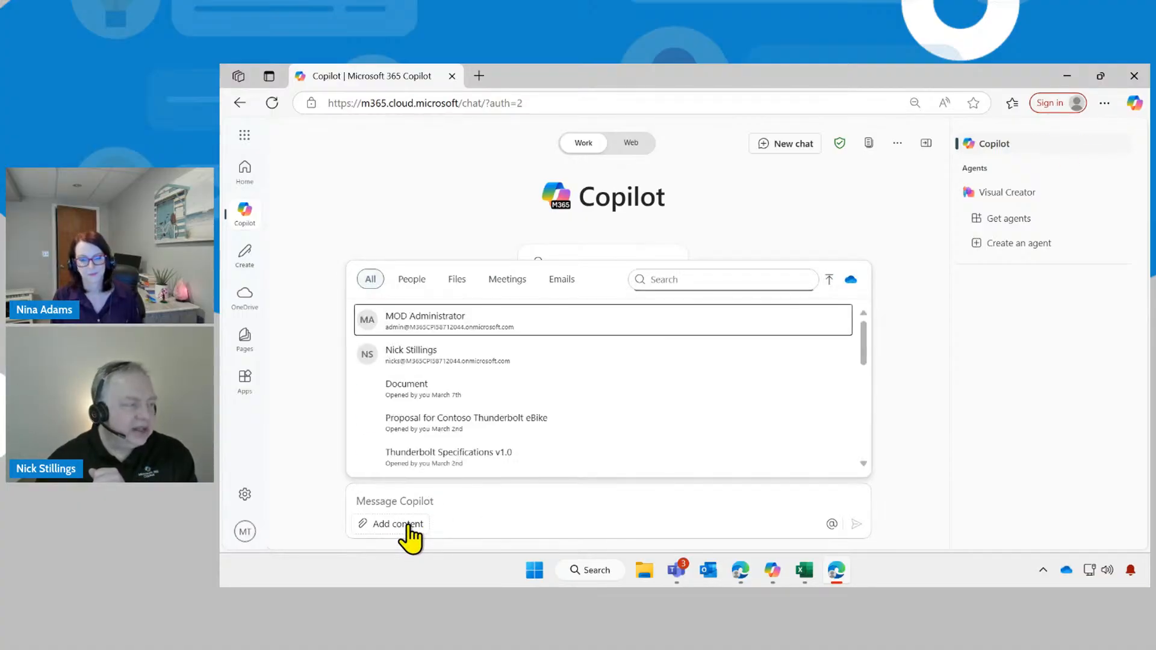
pyautogui.click(830, 280)
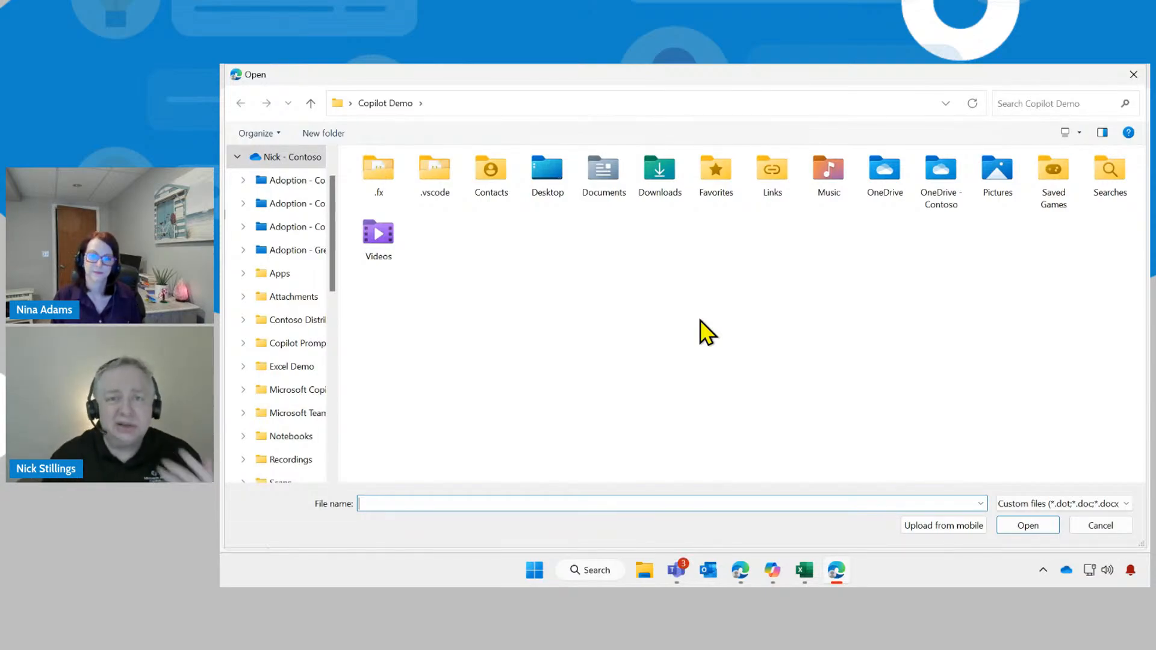
pyautogui.click(1134, 75)
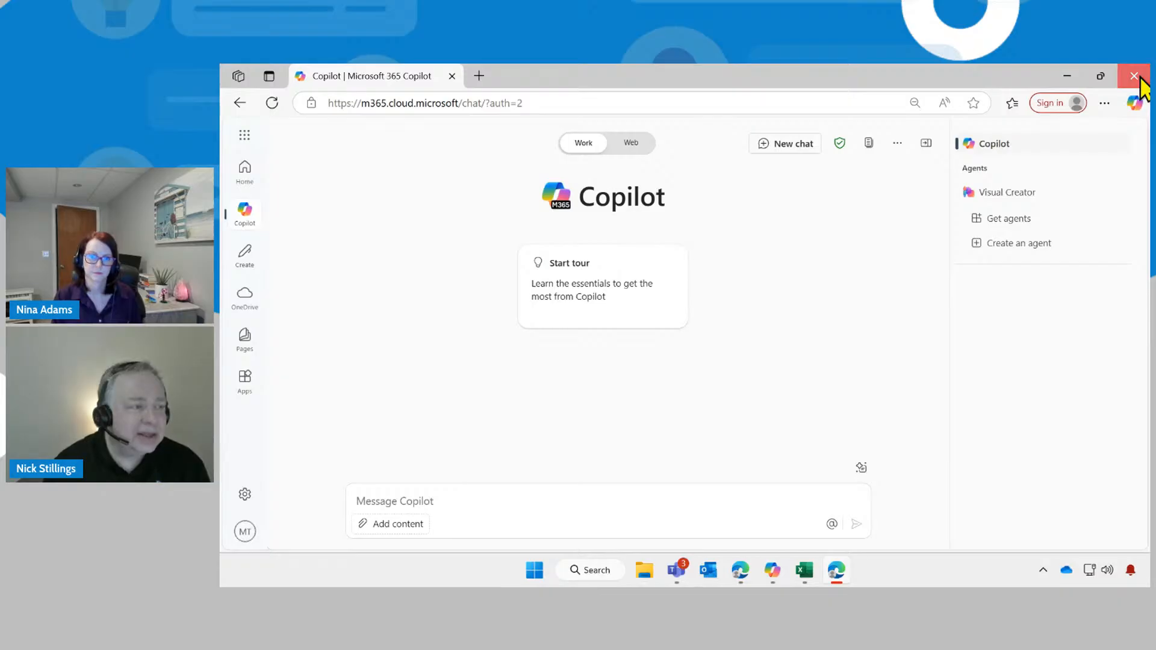
pyautogui.click(1134, 76)
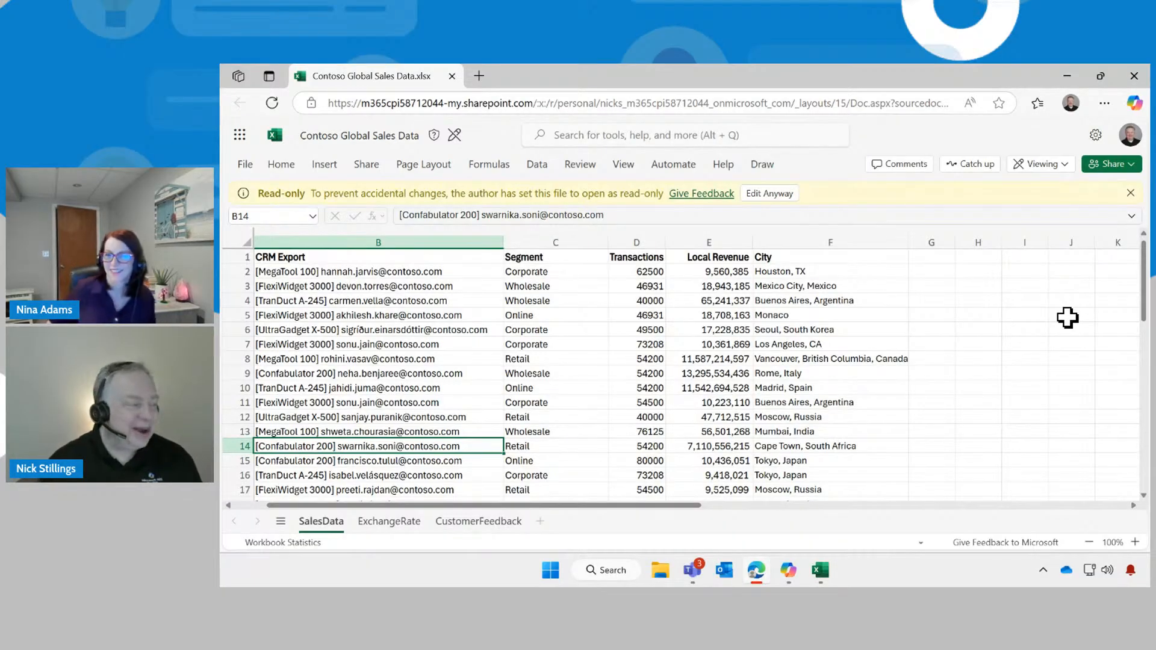
# - Switch to the Copilot in Excel Extravaganza.xlsx workbook in Excel and inspect the Date column on the Dates sheet
pyautogui.click(819, 567)
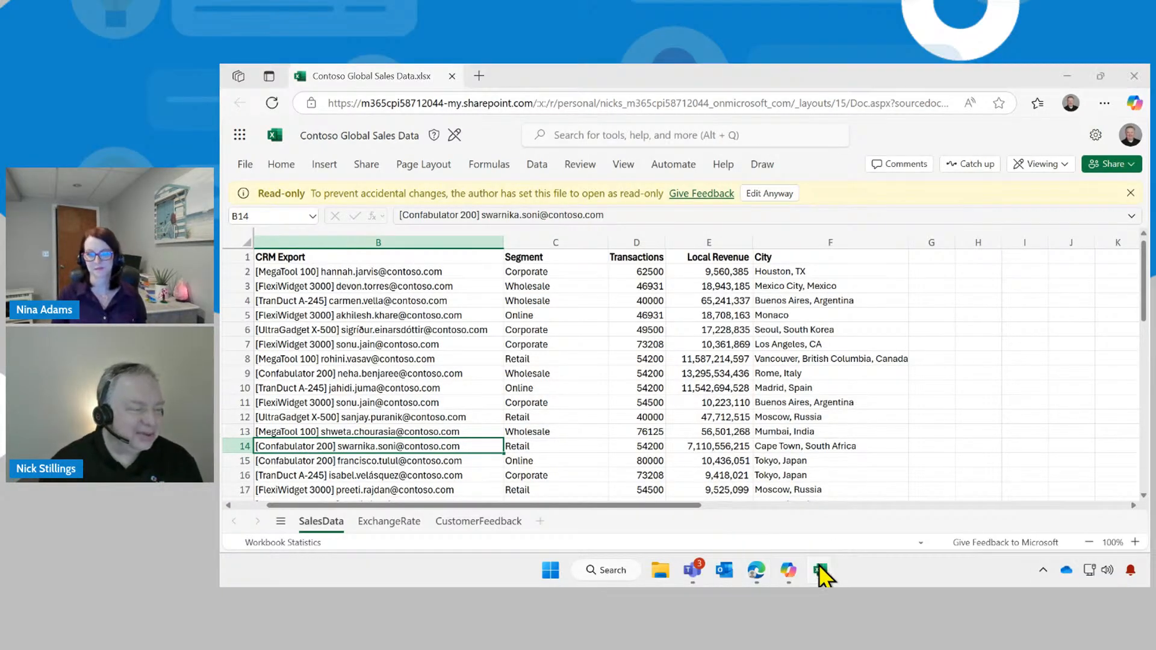
pyautogui.click(777, 518)
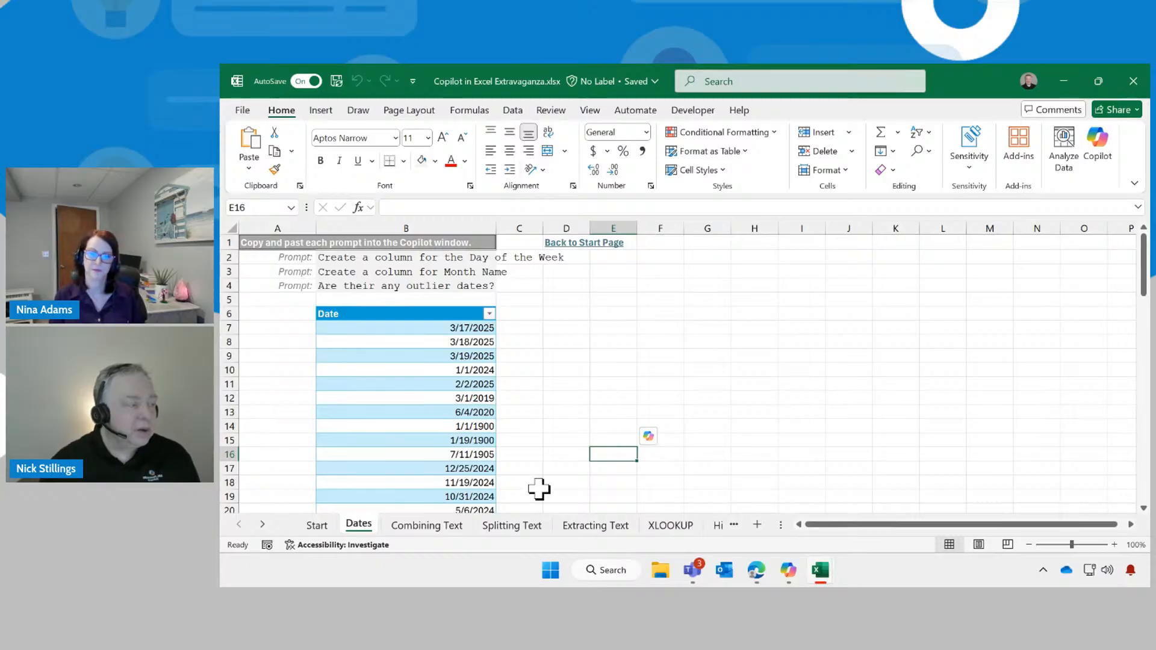
pyautogui.moveTo(432, 330); pyautogui.dragTo(451, 480)
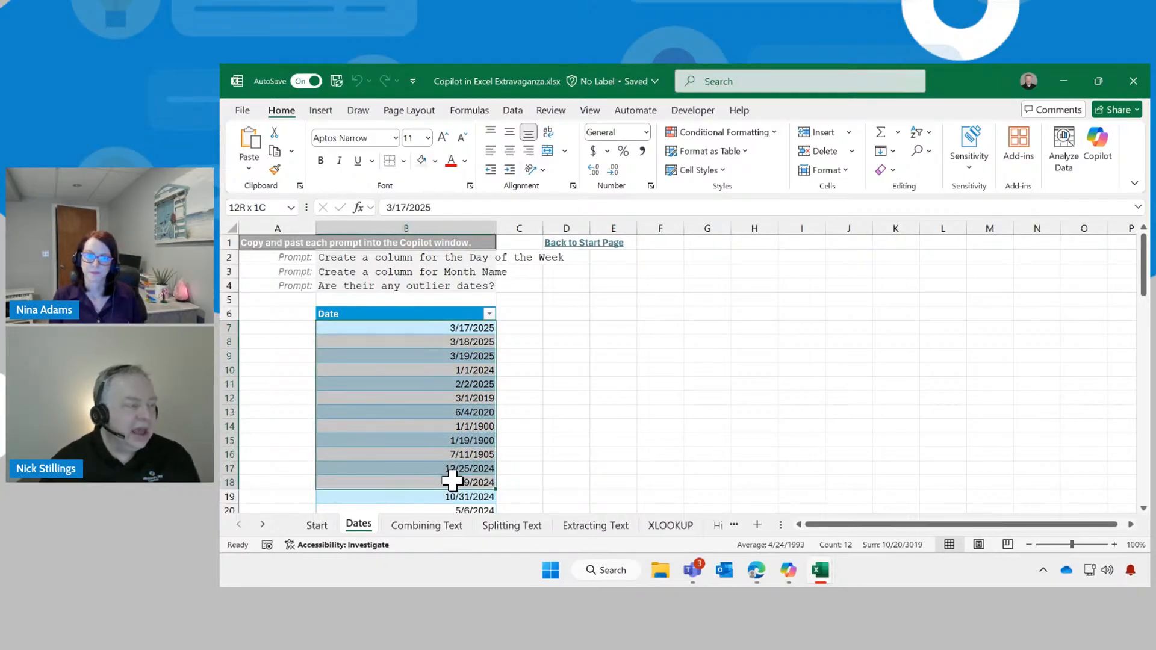
pyautogui.click(449, 398)
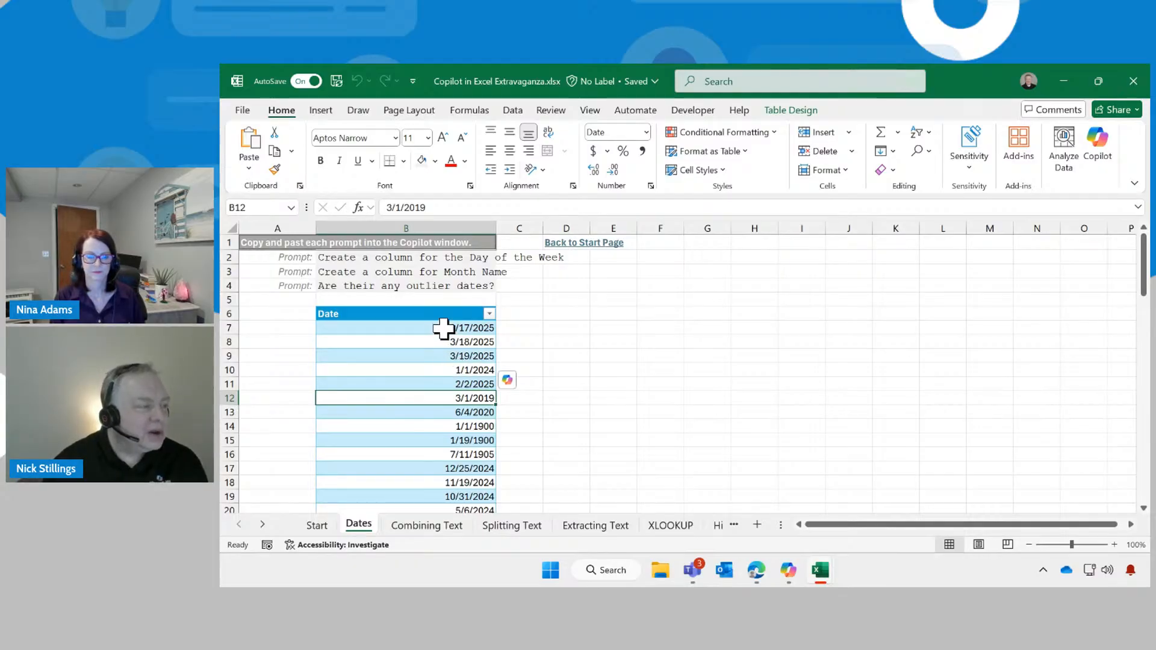
# - View the Copilot options offered beside empty cell F5, then dismiss them
pyautogui.click(669, 298)
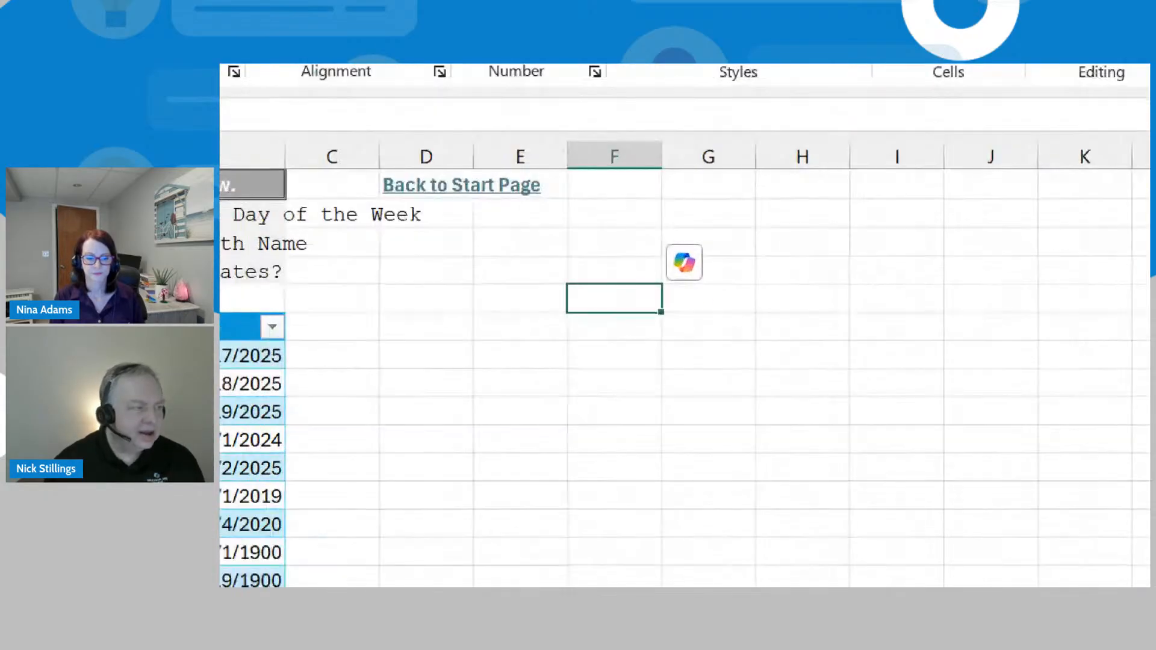
pyautogui.moveTo(682, 204)
pyautogui.mouseDown()
pyautogui.moveTo(620, 237)
pyautogui.moveTo(752, 253)
pyautogui.moveTo(629, 219)
pyautogui.mouseUp()
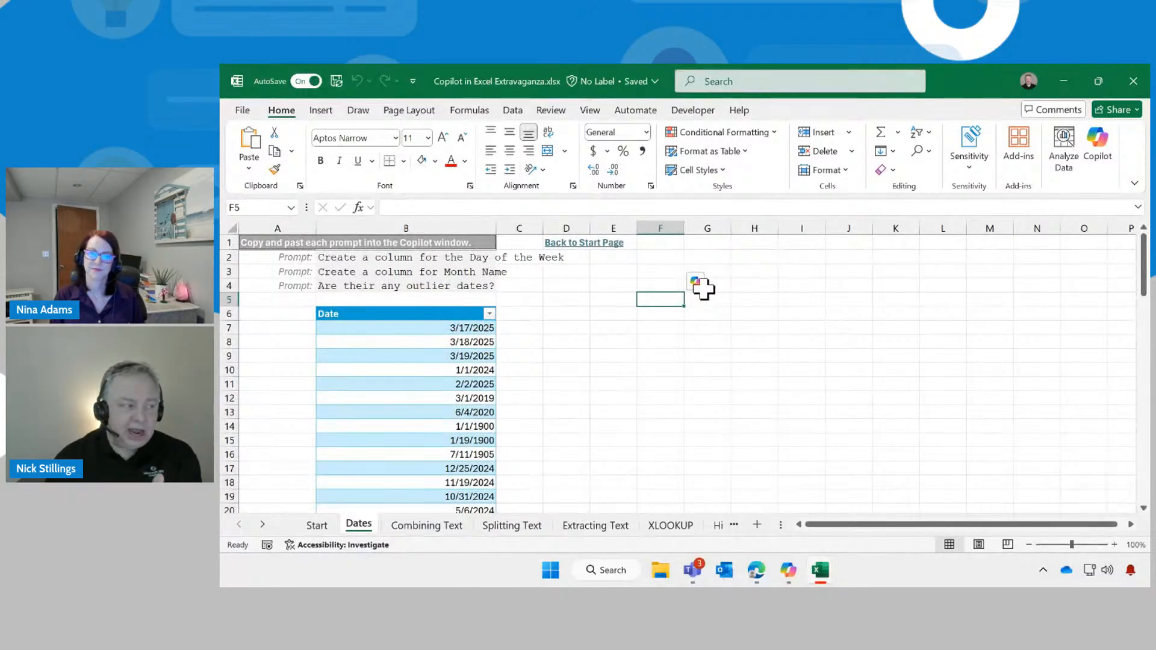
pyautogui.click(696, 282)
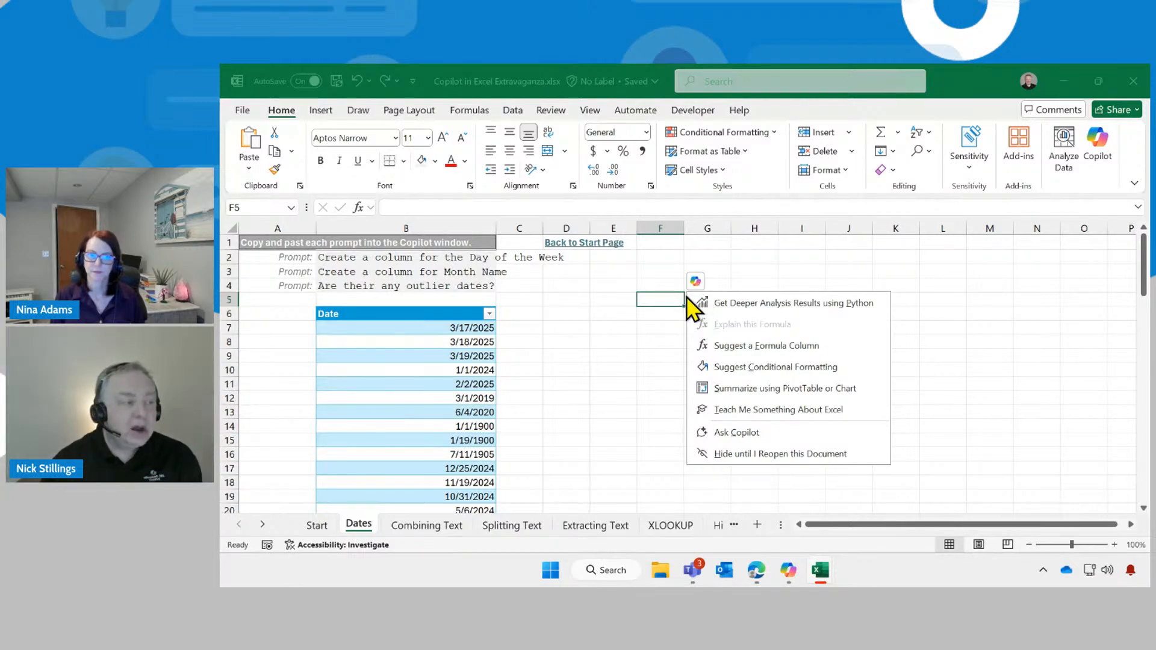
pyautogui.click(475, 341)
# - Select the dates in B8:B16 and view the Copilot options offered for that range, then dismiss them
pyautogui.moveTo(451, 340); pyautogui.dragTo(447, 452)
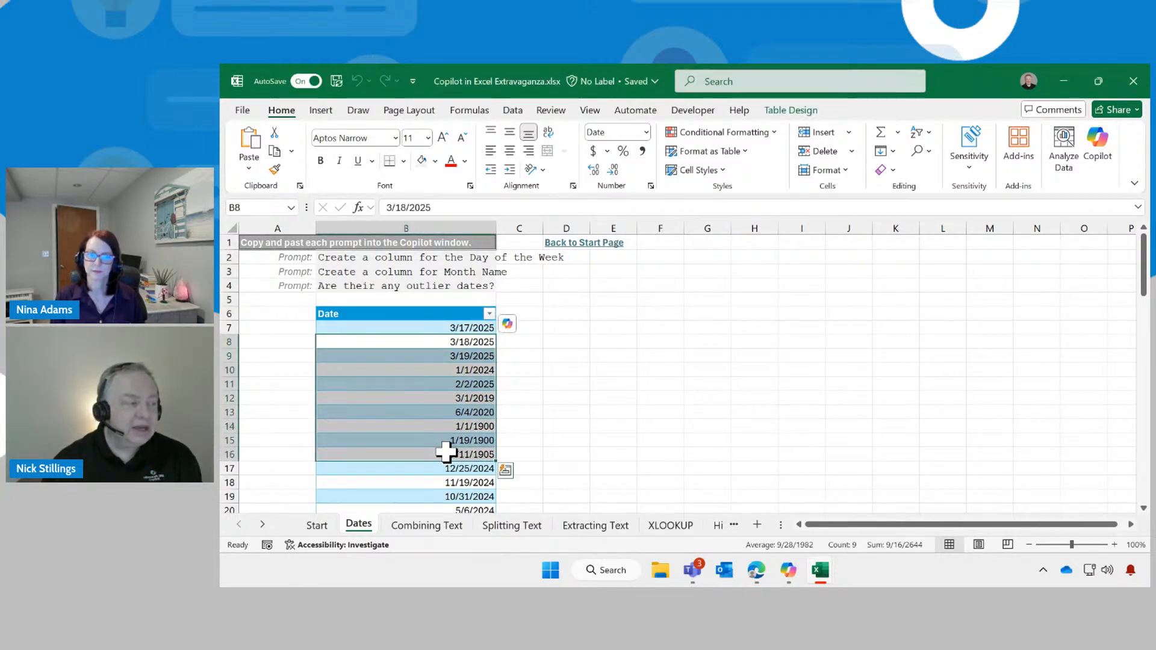
pyautogui.click(508, 324)
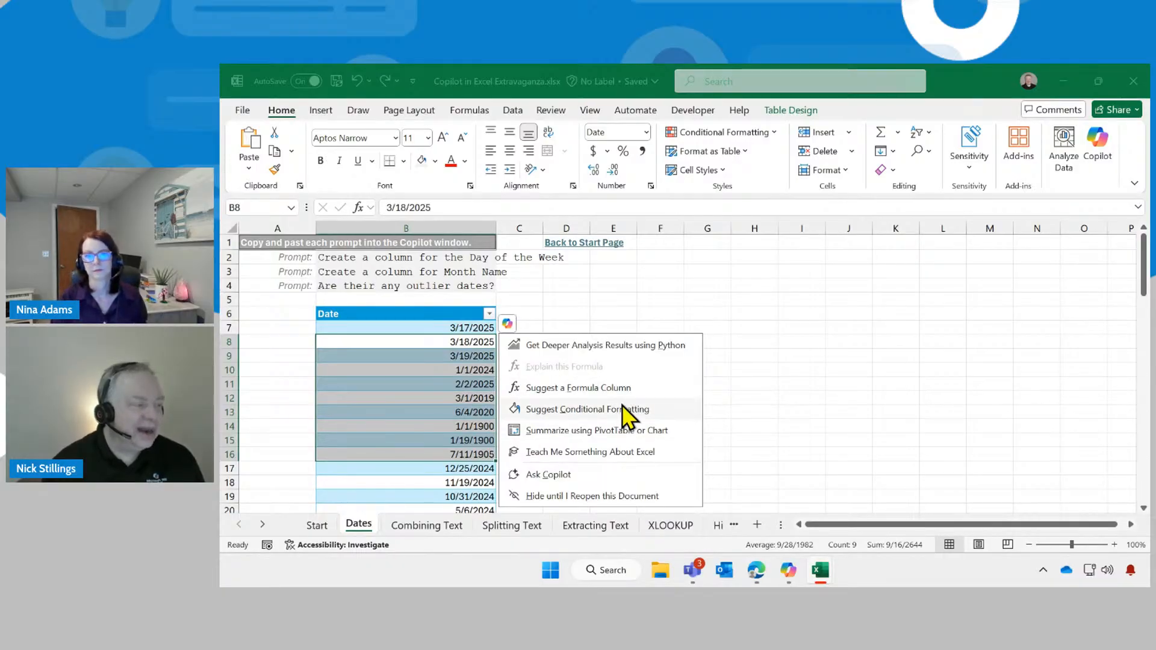
pyautogui.click(435, 359)
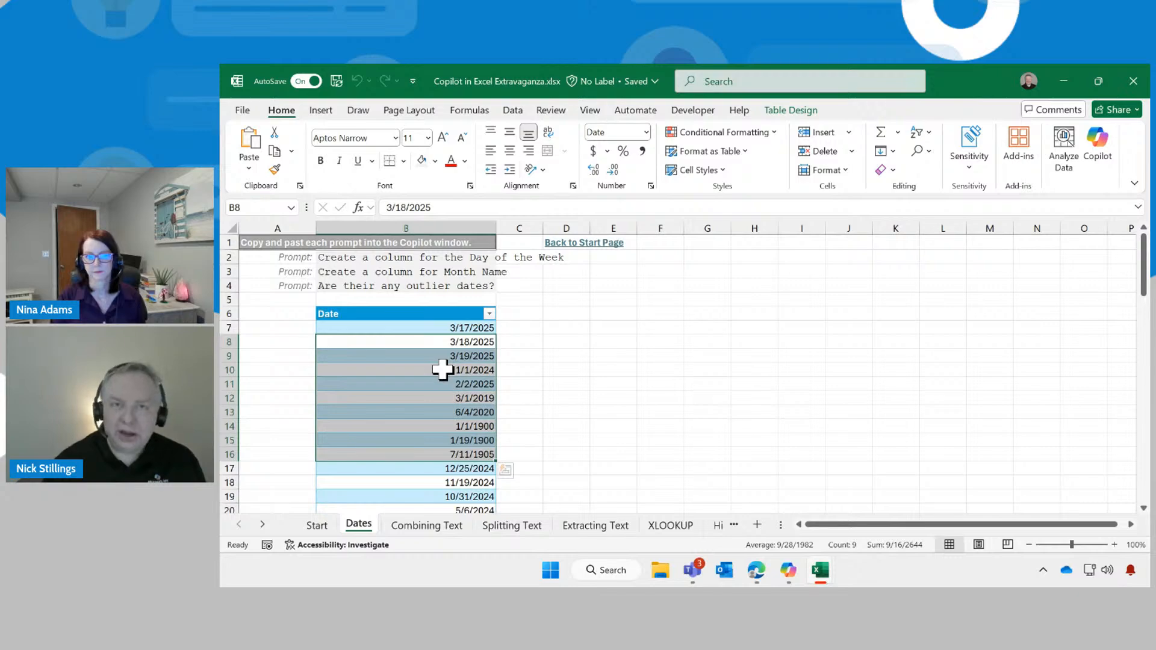
# - Select cell D8 beside the Date table and open the Copilot pane for the workbook
pyautogui.click(549, 344)
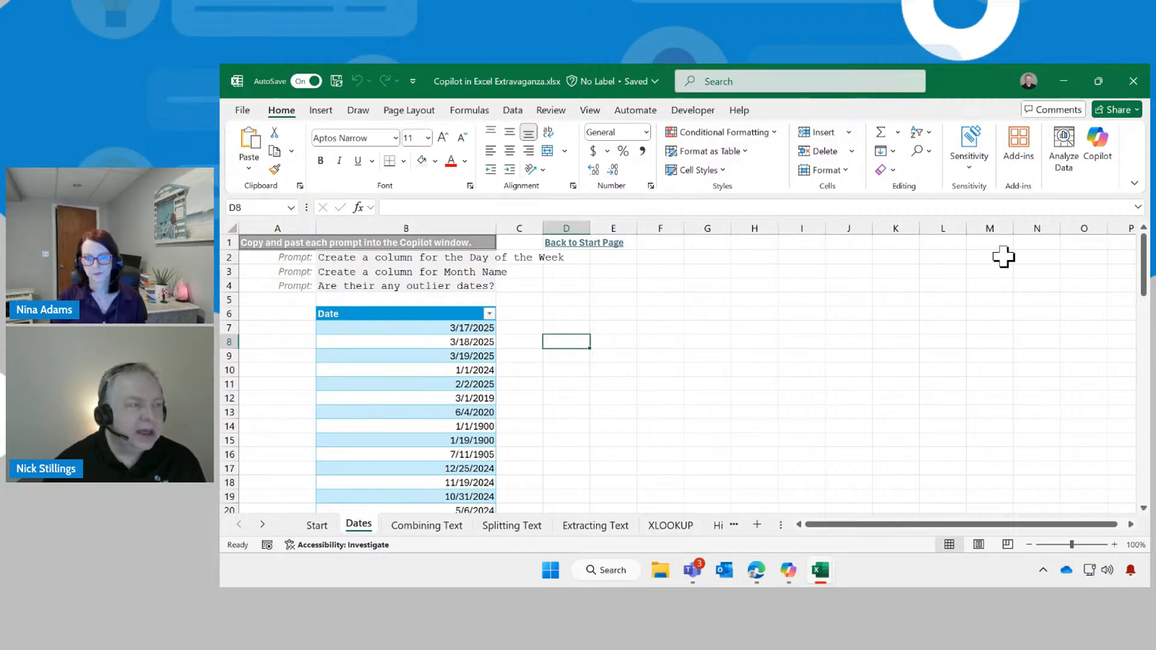
pyautogui.click(1100, 146)
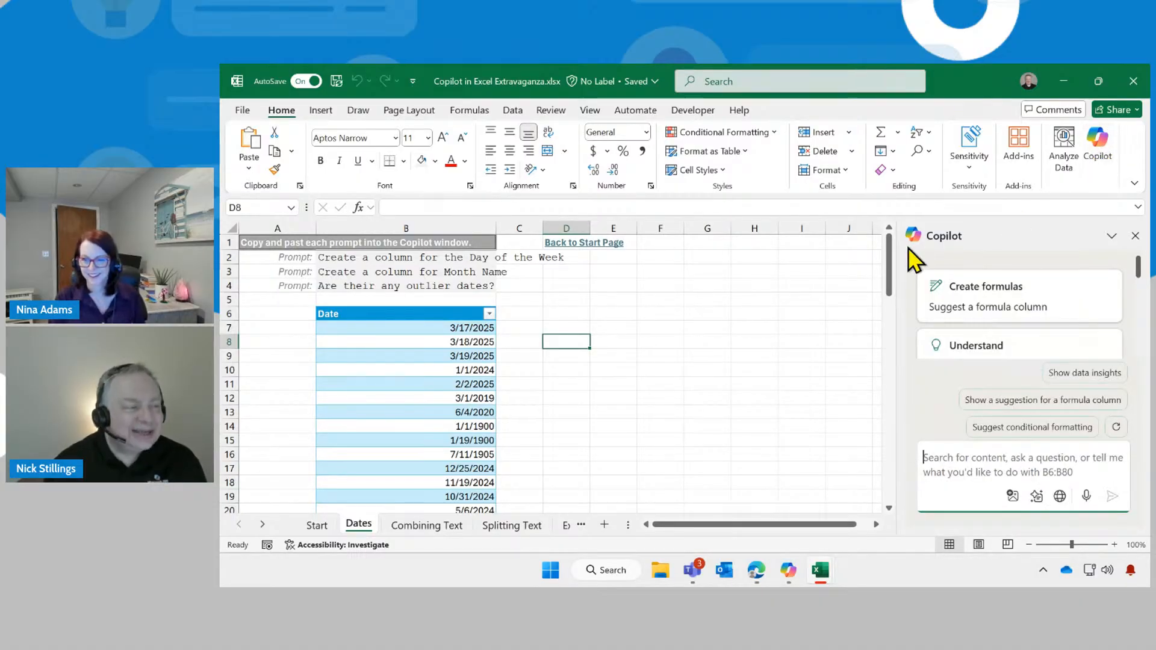
# - Resize the formula bar to about two lines tall and return the Copilot pane to its narrower width
pyautogui.moveTo(896, 252); pyautogui.dragTo(834, 304)
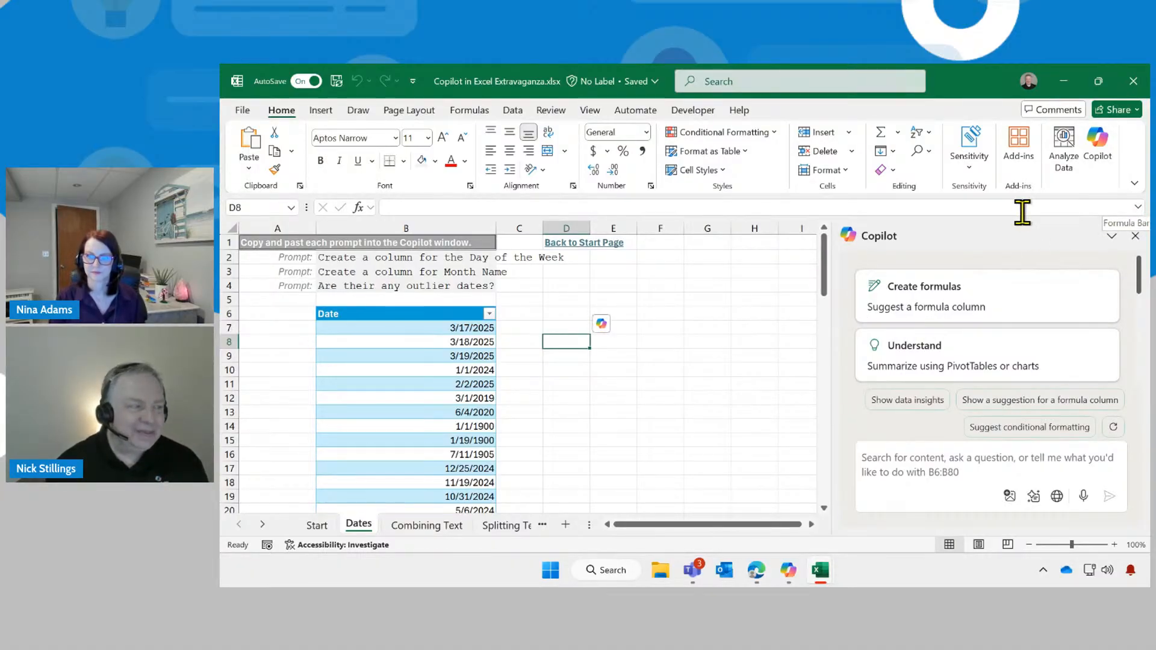
pyautogui.click(1138, 207)
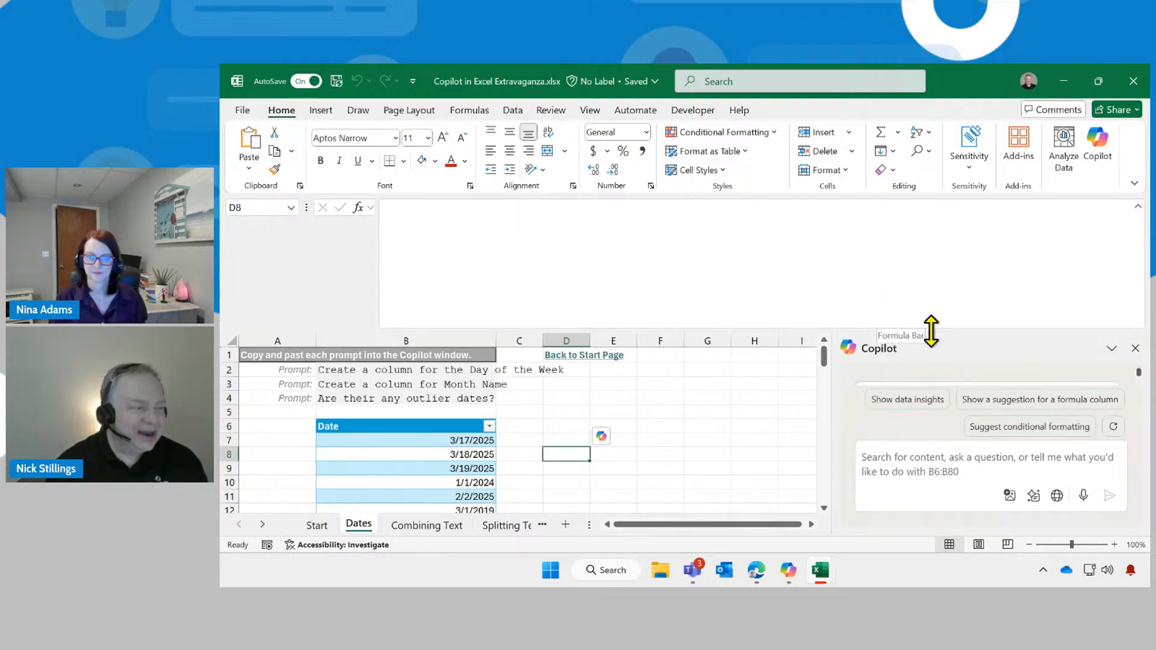
pyautogui.moveTo(931, 330); pyautogui.dragTo(942, 224)
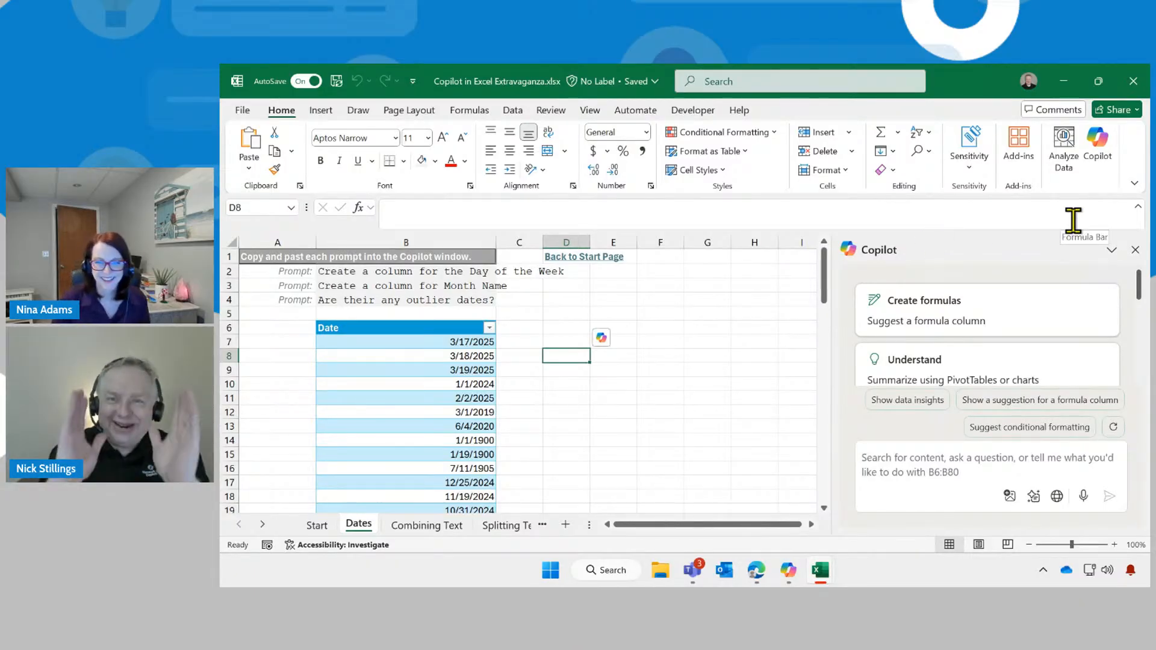
pyautogui.click(752, 355)
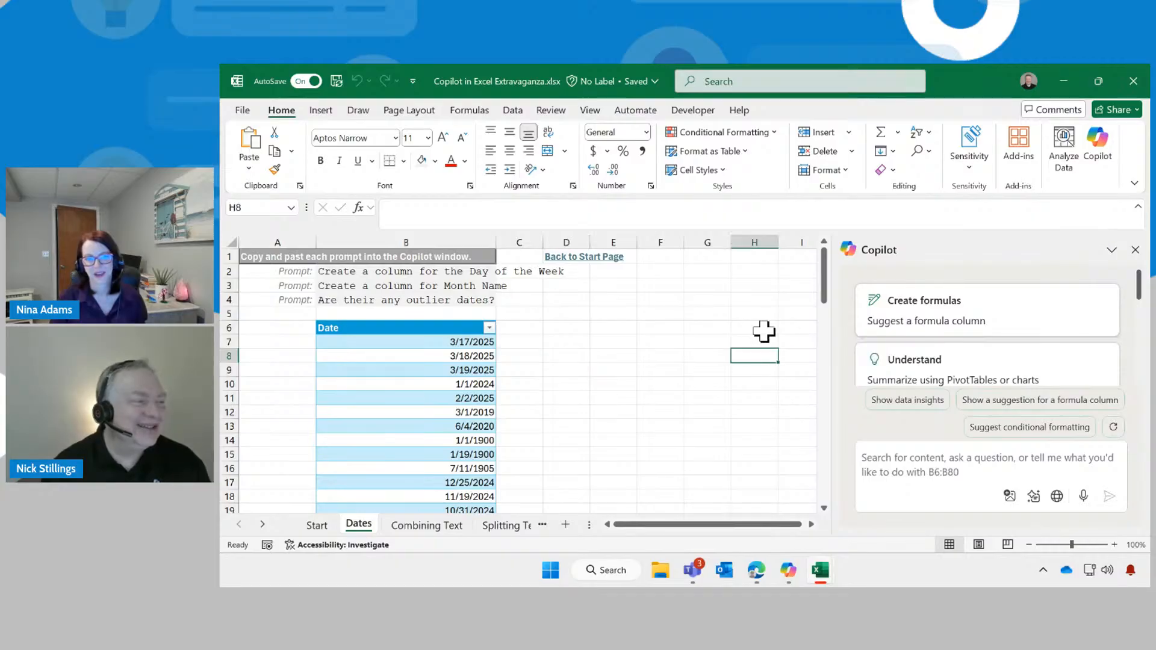
pyautogui.moveTo(832, 325); pyautogui.dragTo(895, 326)
# - Copy the prompt "Create a column for the Day of the Week" from cell B2 into Copilot and submit it
pyautogui.click(422, 357)
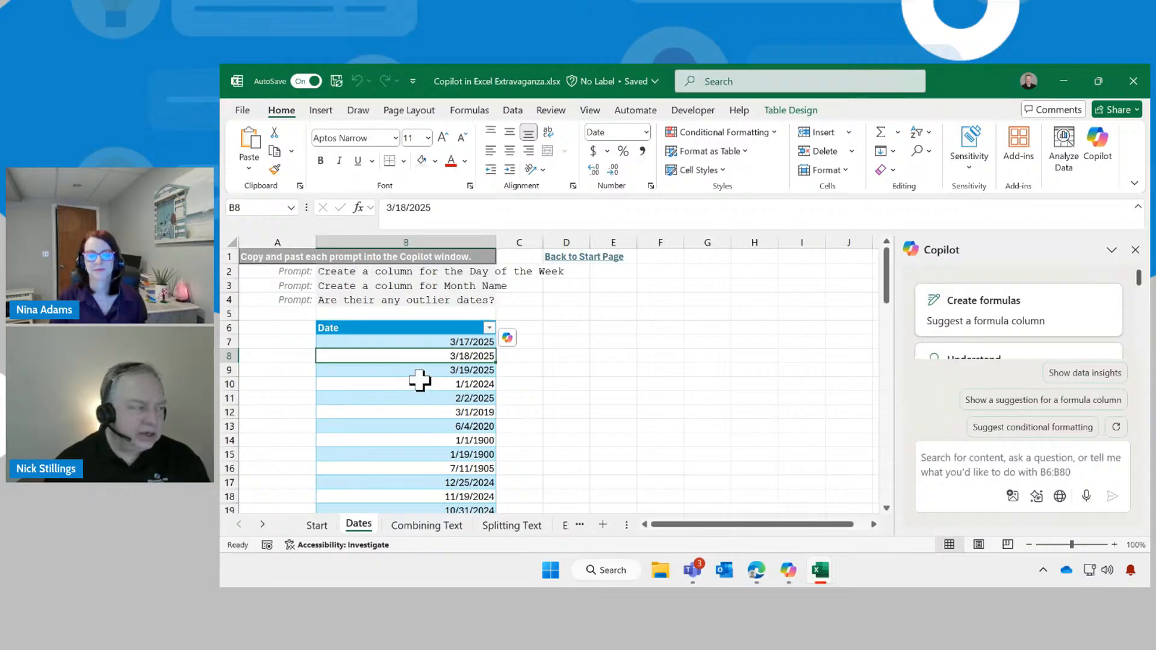
pyautogui.click(401, 273)
pyautogui.moveTo(589, 209); pyautogui.dragTo(363, 206)
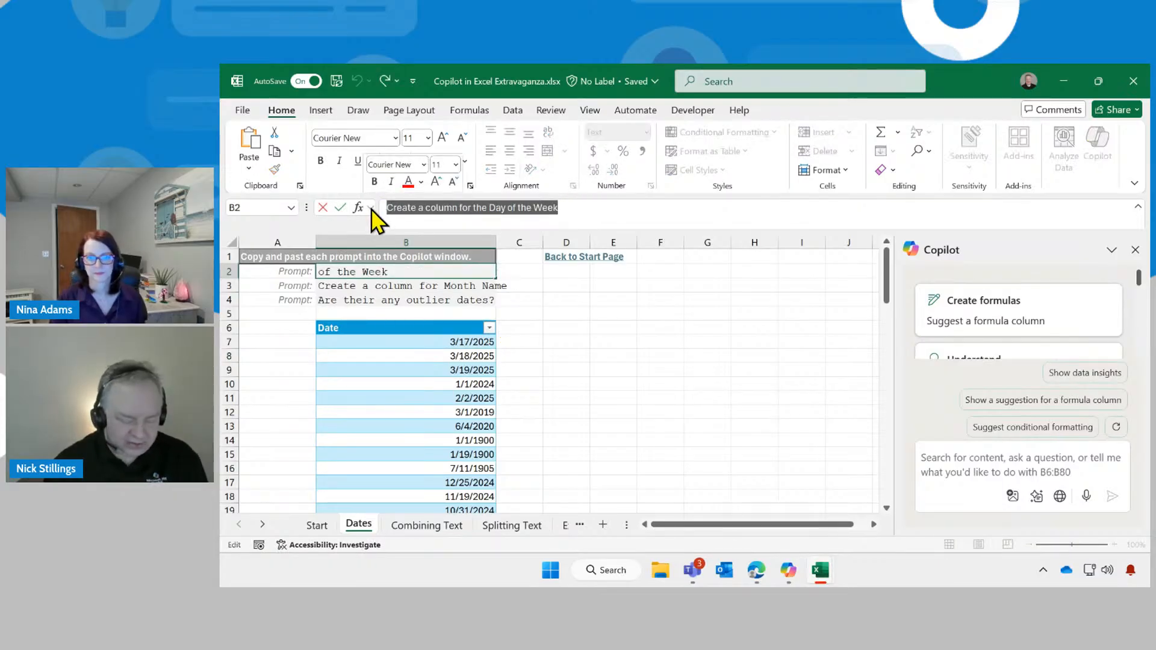
pyautogui.hotkey('ctrl', 'c')
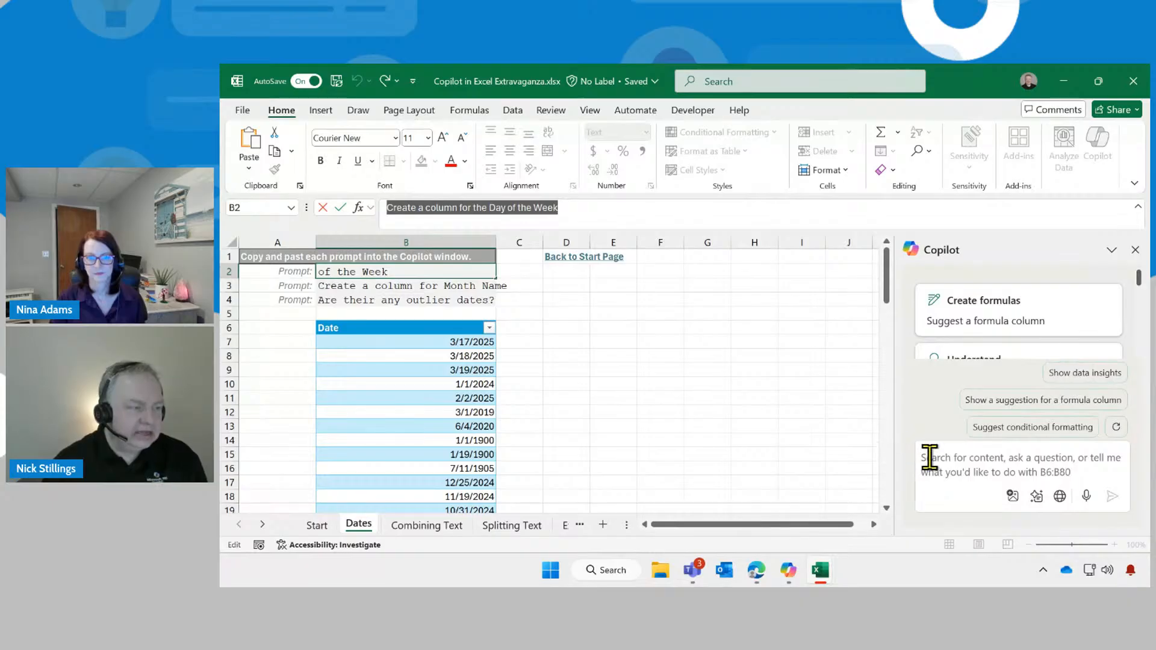
pyautogui.click(931, 458)
pyautogui.hotkey('ctrl', 'v')
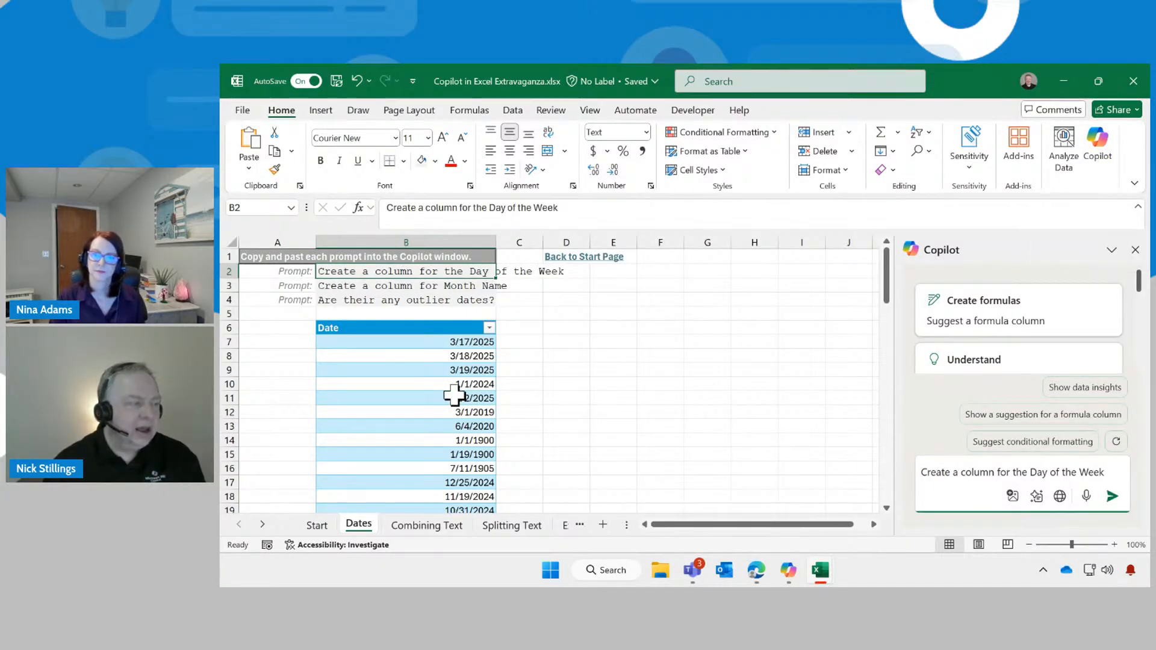
pyautogui.click(449, 352)
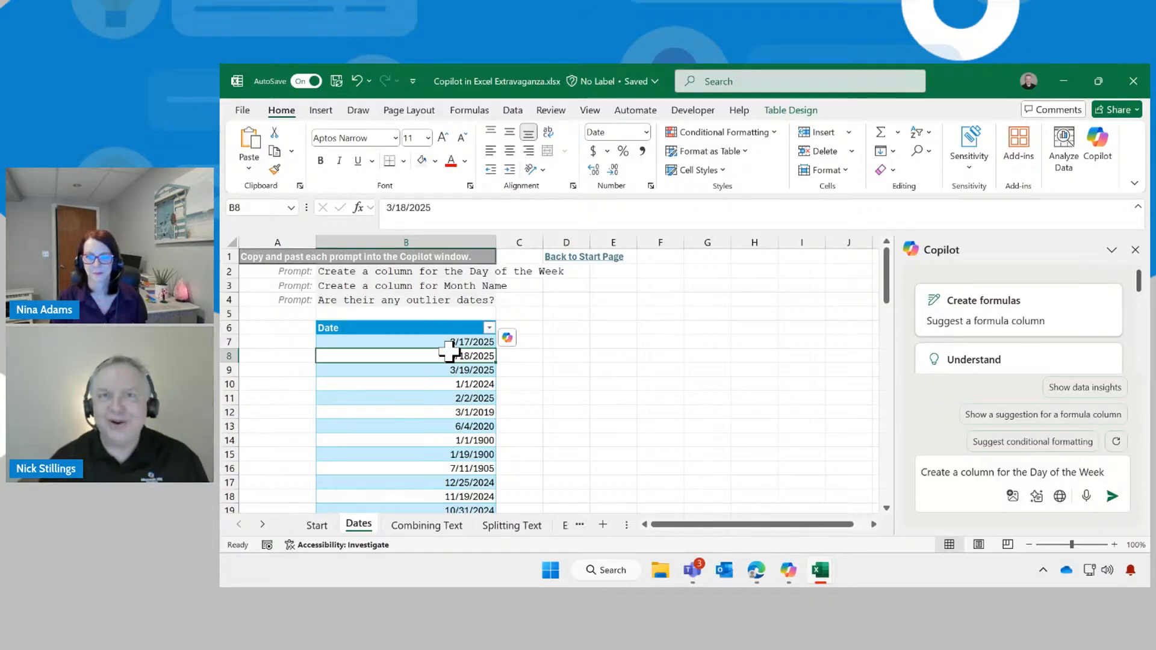
pyautogui.click(1111, 496)
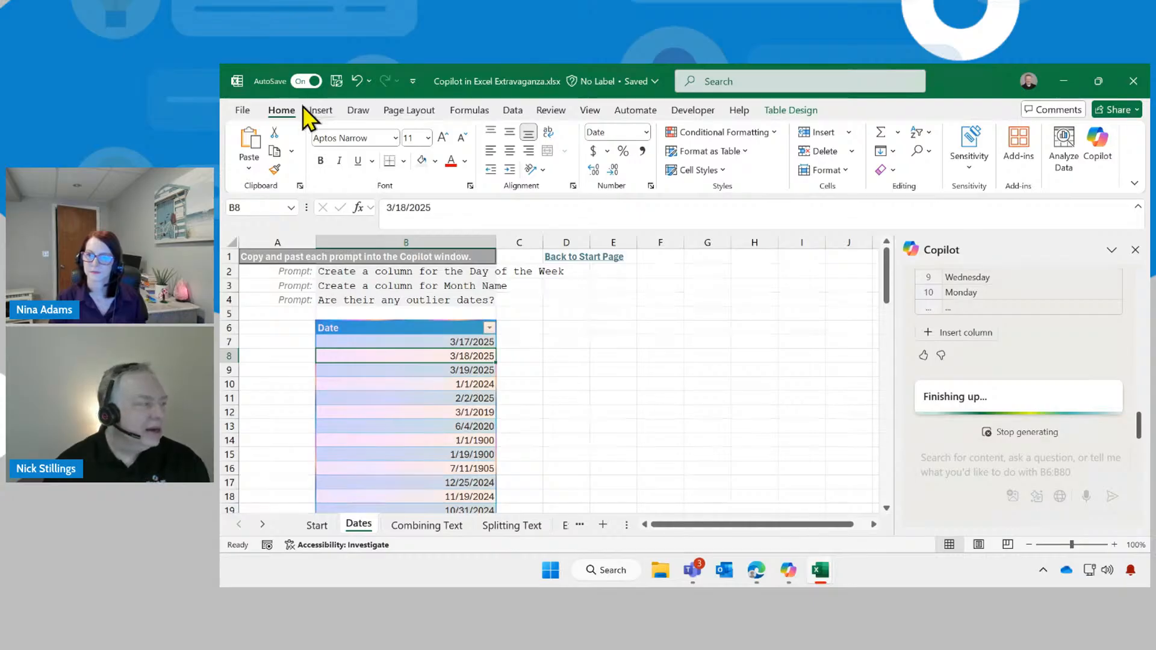
# - Collapse the ribbon and review Copilot's suggested Day of the Week formula and its preview
pyautogui.doubleClick(283, 110)
pyautogui.scroll(5, 1027, 319)
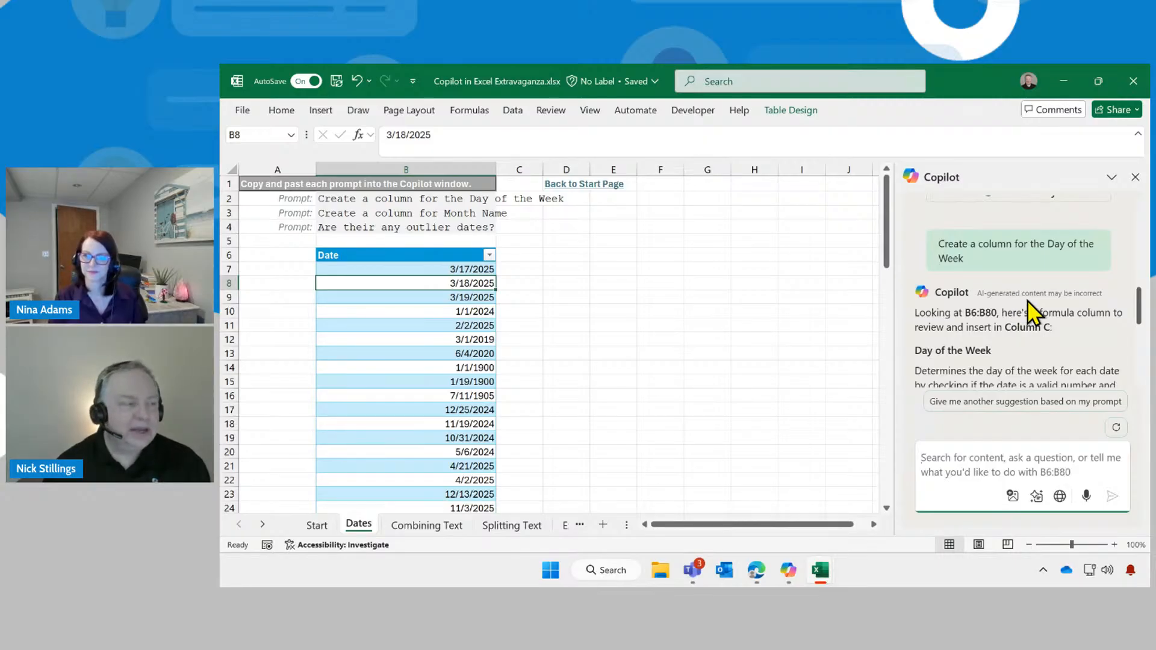
pyautogui.scroll(-1, 991, 306)
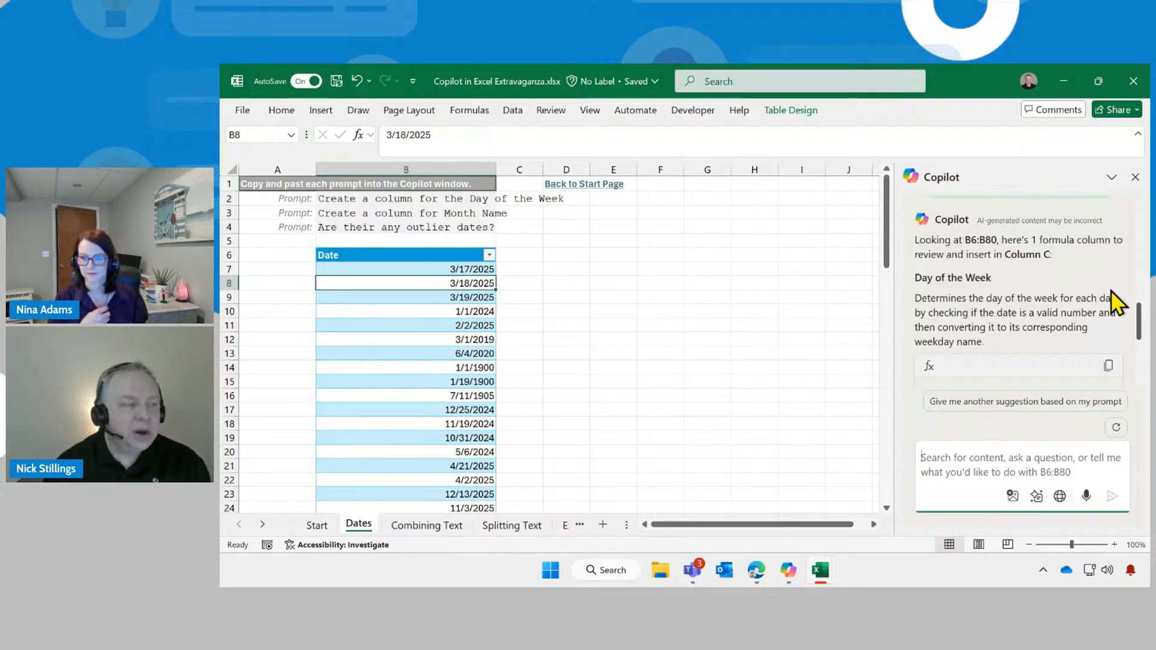
pyautogui.scroll(-1, 1114, 301)
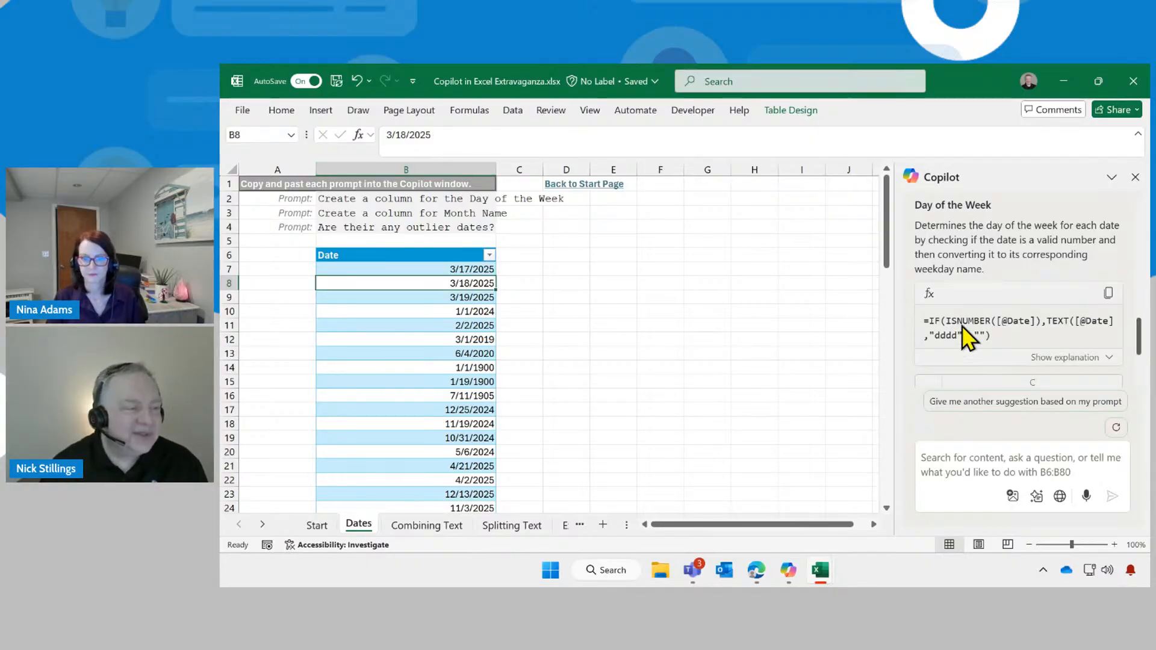
pyautogui.click(1140, 330)
pyautogui.moveTo(1140, 334); pyautogui.dragTo(1136, 356)
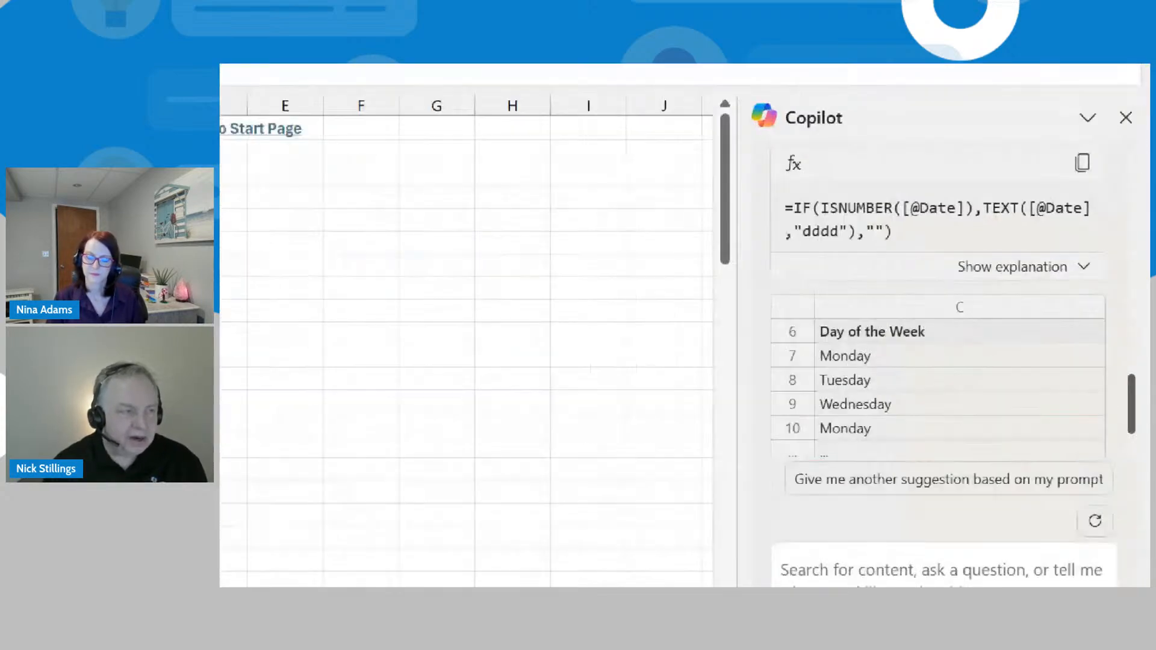
pyautogui.moveTo(1033, 227)
pyautogui.mouseDown()
pyautogui.moveTo(997, 224)
pyautogui.moveTo(843, 277)
pyautogui.moveTo(1075, 256)
pyautogui.moveTo(997, 210)
pyautogui.mouseUp()
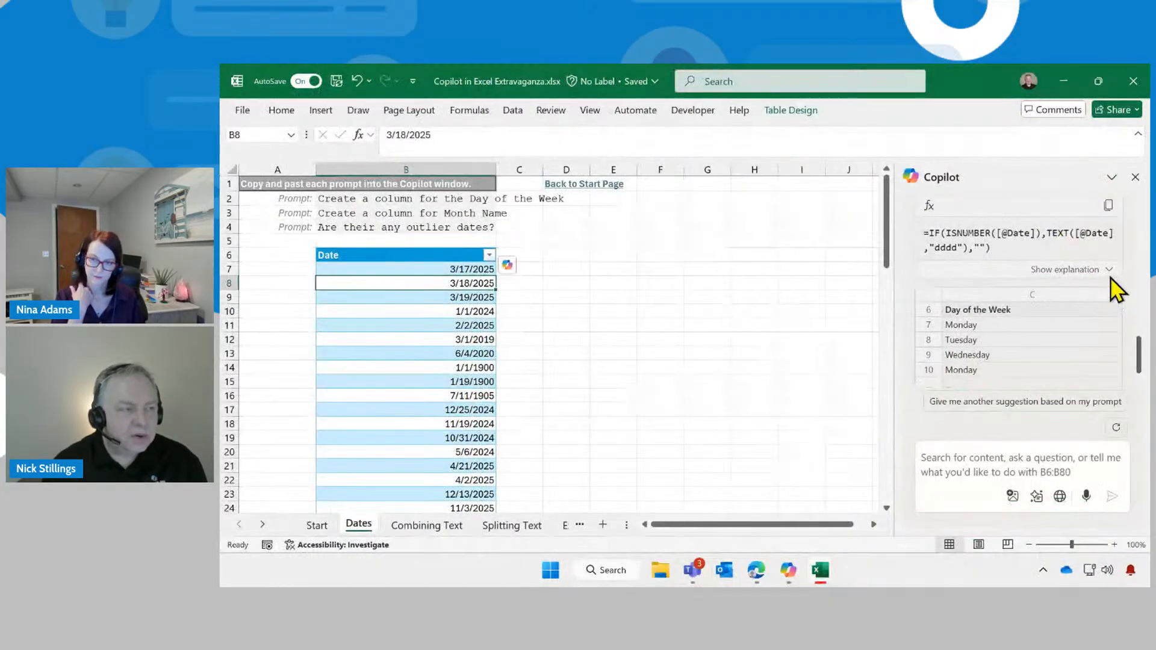
# - Show the explanation of the suggested formula and insert the Day of the Week column into the table
pyautogui.click(1108, 271)
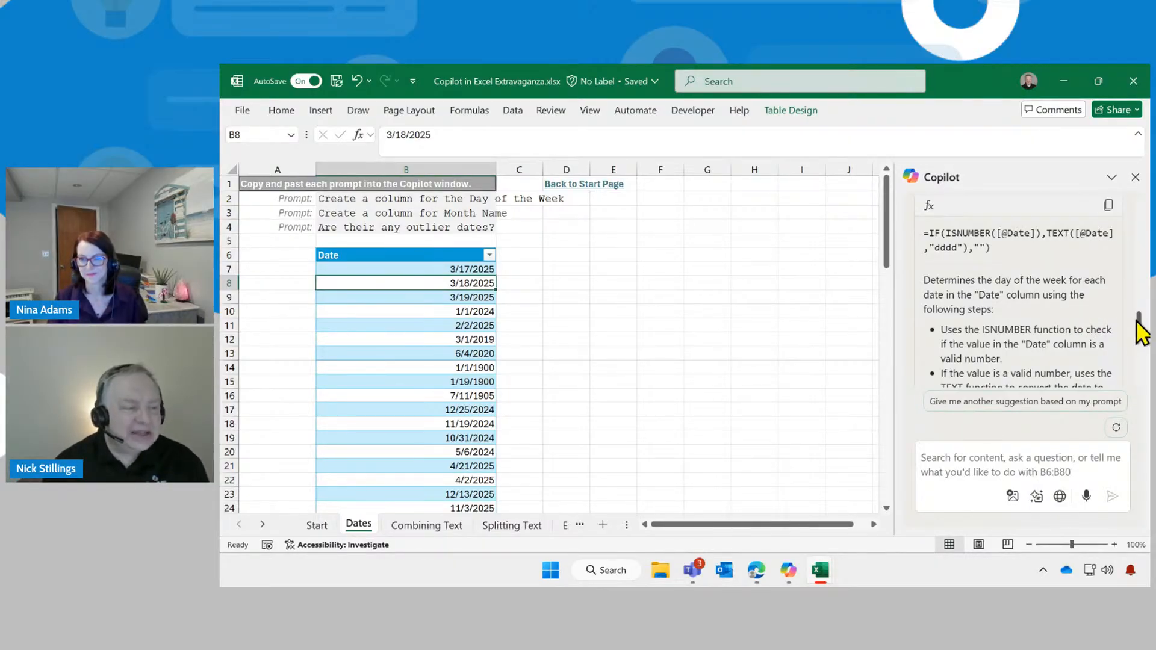
pyautogui.scroll(-2, 1143, 335)
pyautogui.moveTo(1143, 335); pyautogui.dragTo(1143, 374)
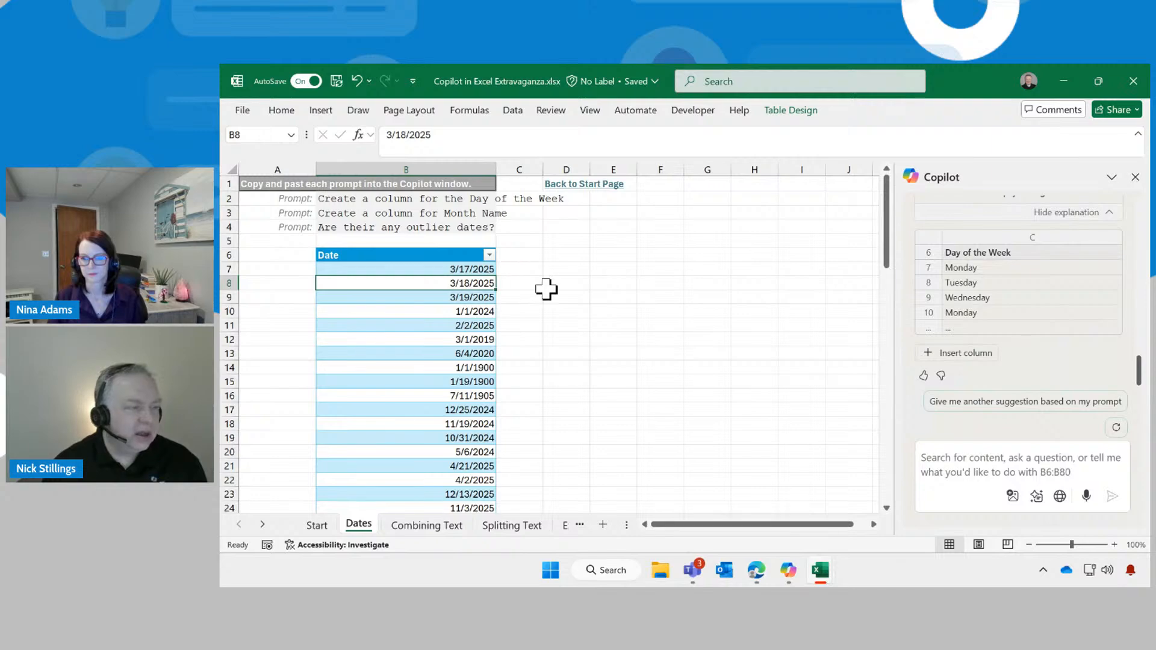
pyautogui.click(965, 352)
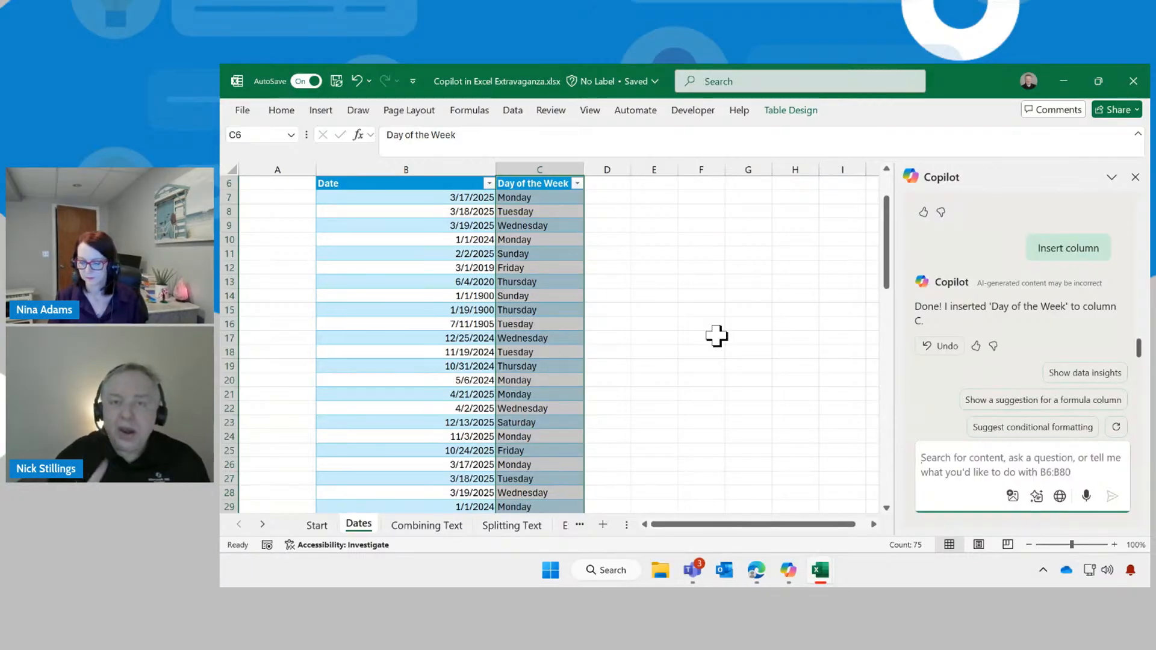
# - Select the dates in B8:B25 and the empty range D8:H19, then inspect the inserted formula in C15
pyautogui.moveTo(459, 211); pyautogui.dragTo(459, 446)
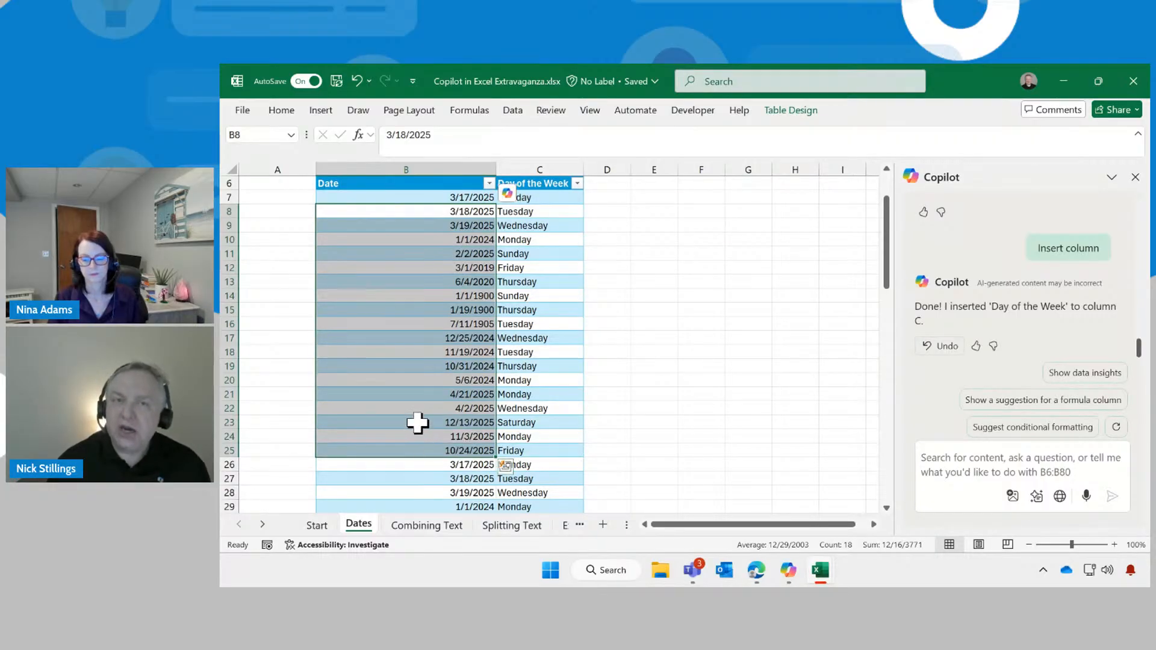
pyautogui.moveTo(620, 214); pyautogui.dragTo(817, 368)
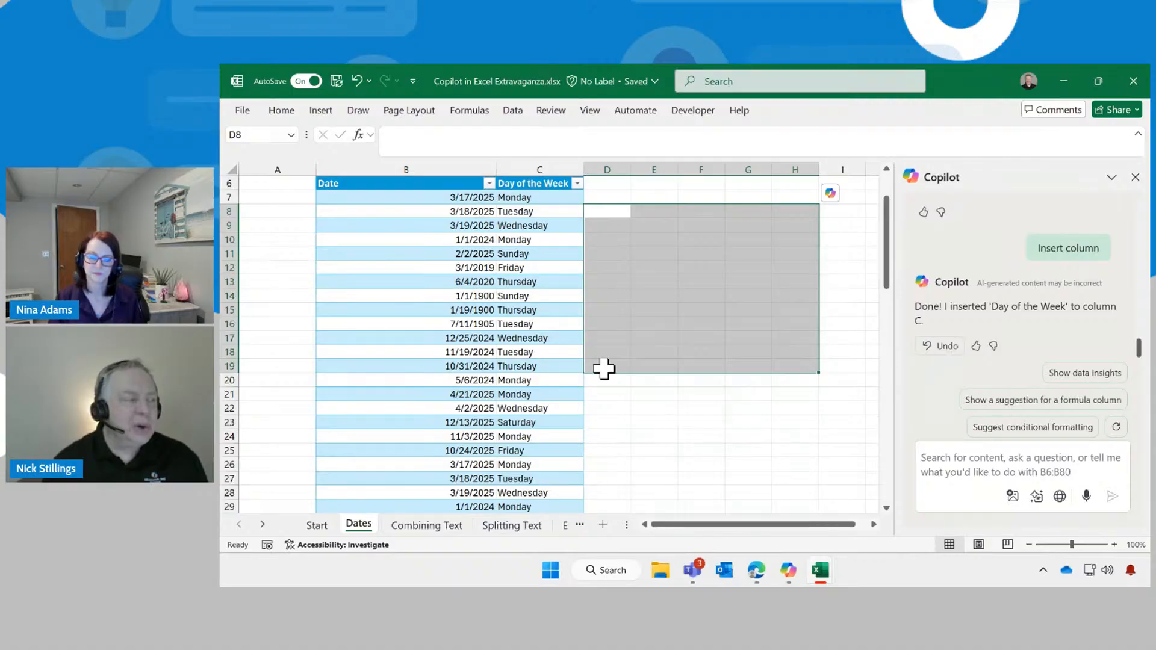
pyautogui.click(528, 308)
pyautogui.click(969, 452)
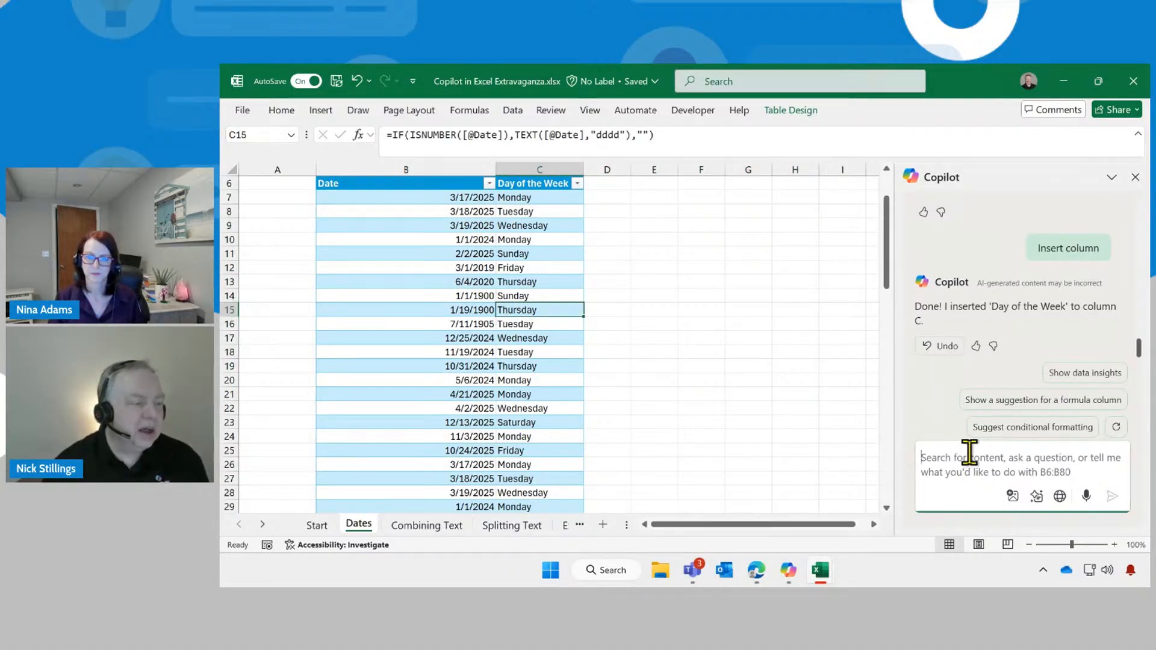
pyautogui.write('pil')
pyautogui.press('BackSpace')
pyautogui.press('BackSpace')
pyautogui.press('BackSpace')
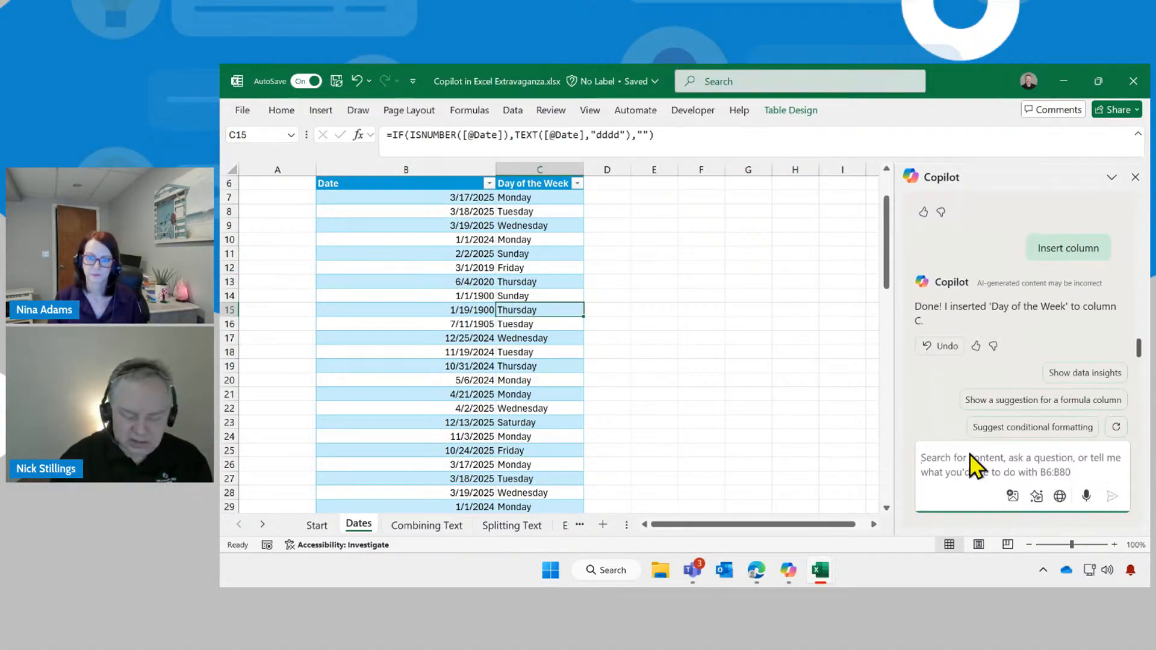
pyautogui.write('please make this condition')
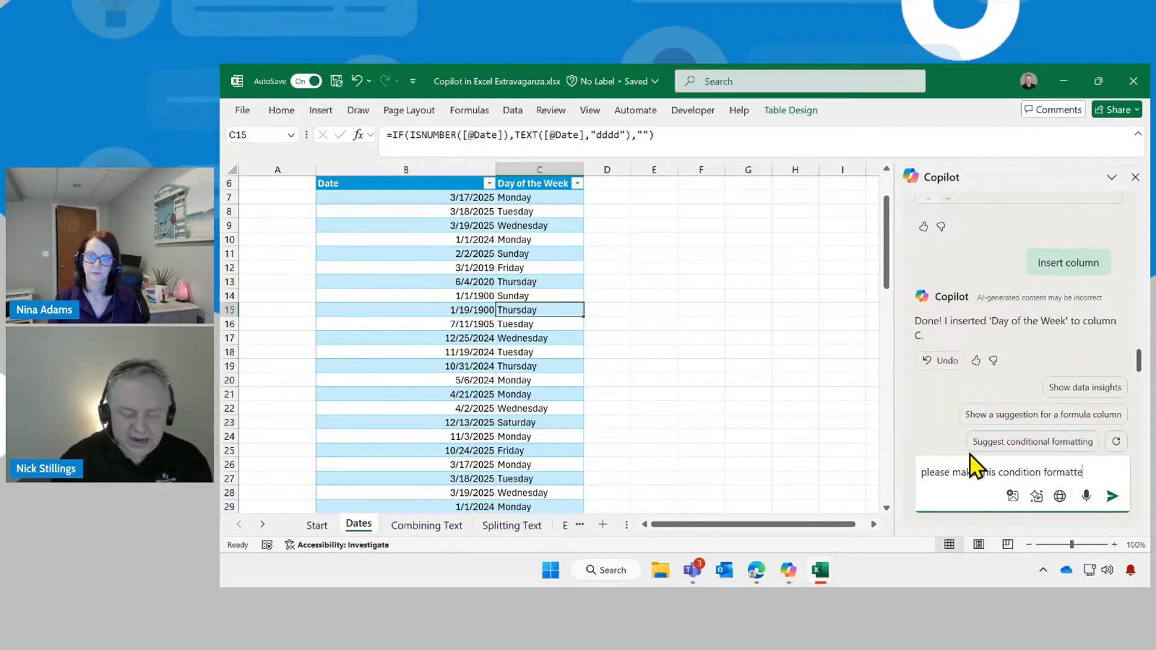
pyautogui.hotkey('ctrl', 'a')
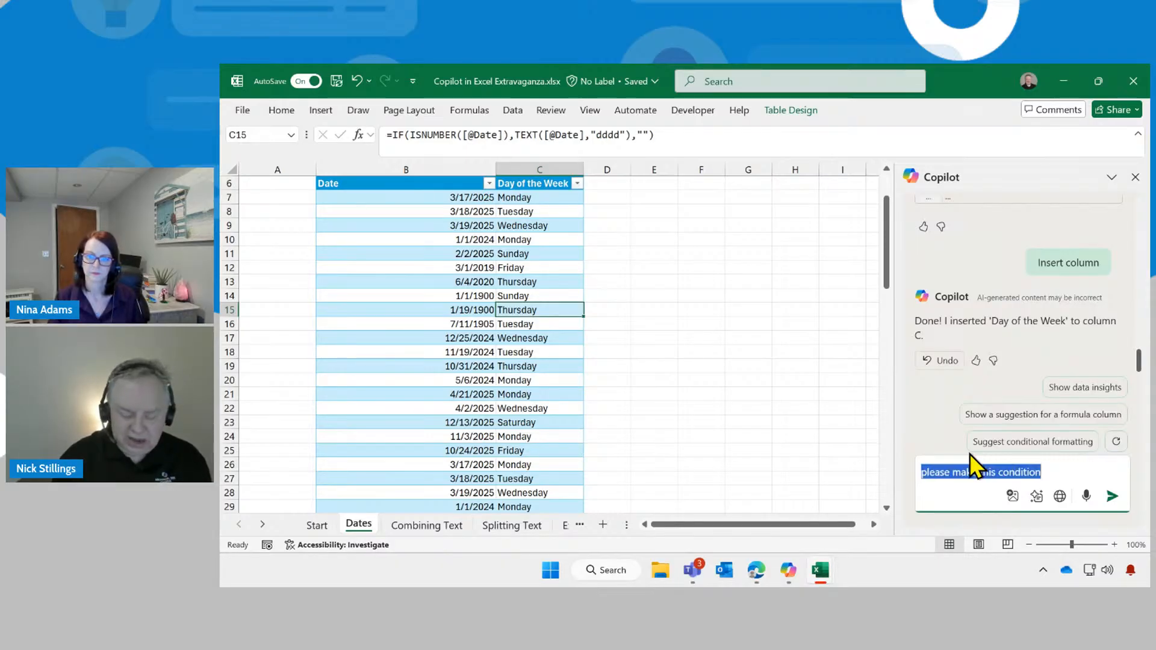
# - Ask Copilot to "highlight every row that's a monday"
pyautogui.write('highlight every row')
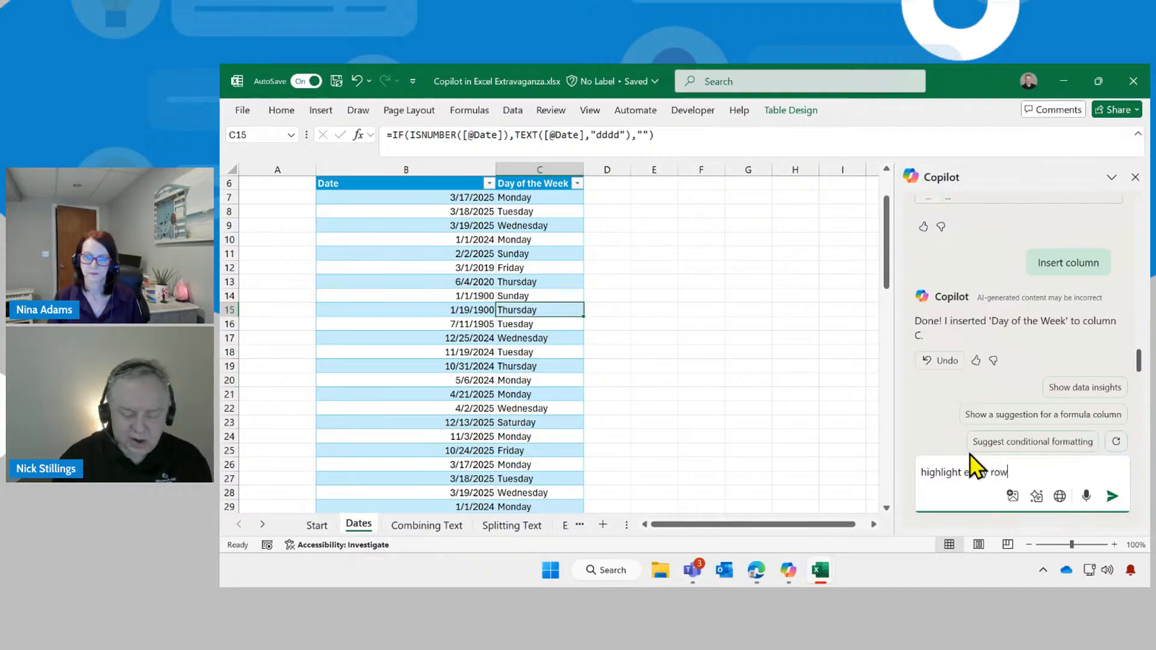
pyautogui.write(" that's a monday")
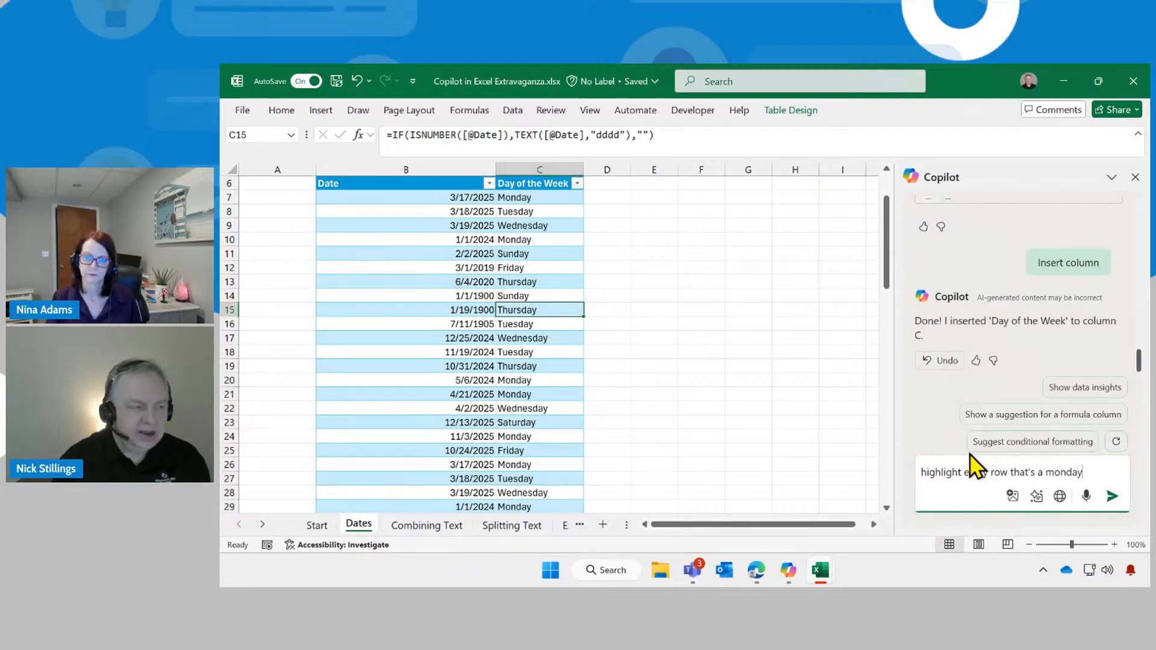
pyautogui.press('Return')
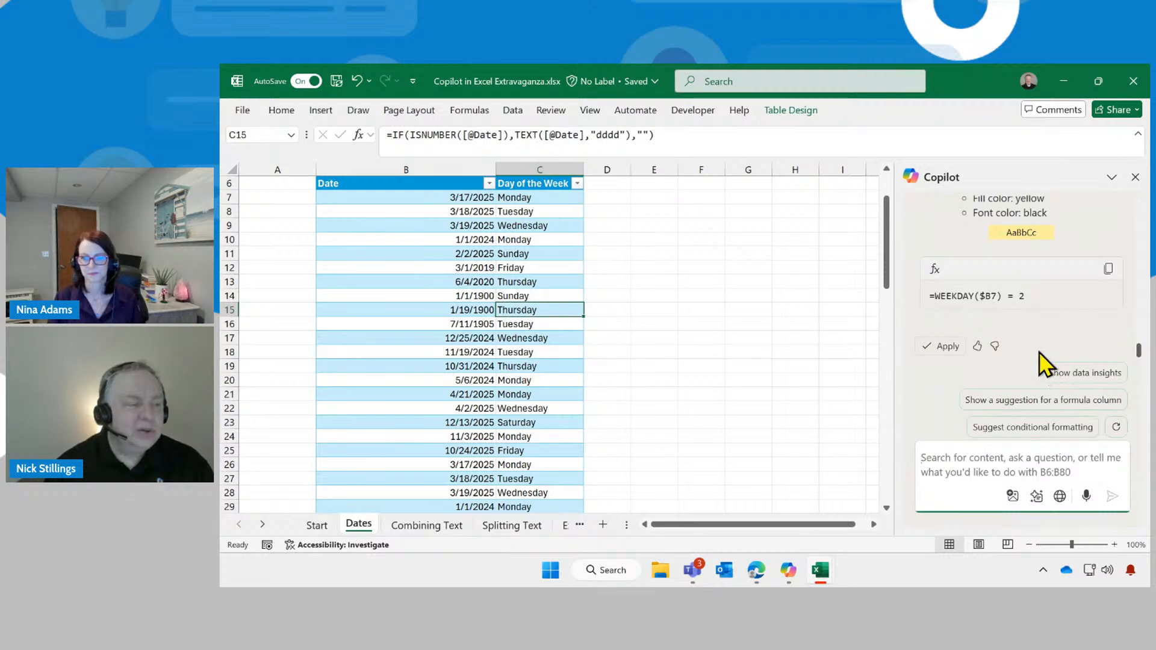
# - Review Copilot's proposed conditional formatting rule with yellow fill and formula =WEEKDAY($B7) = 2, and apply it to the table
pyautogui.scroll(1, 1042, 352)
pyautogui.scroll(1, 1041, 343)
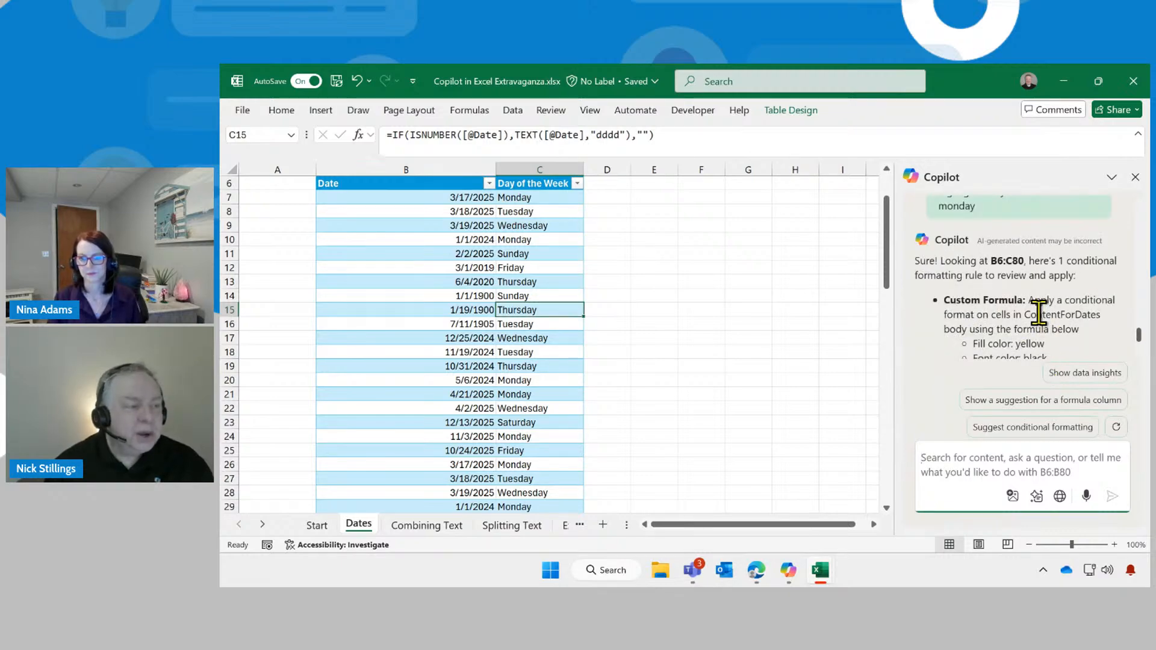
pyautogui.scroll(-1, 1039, 311)
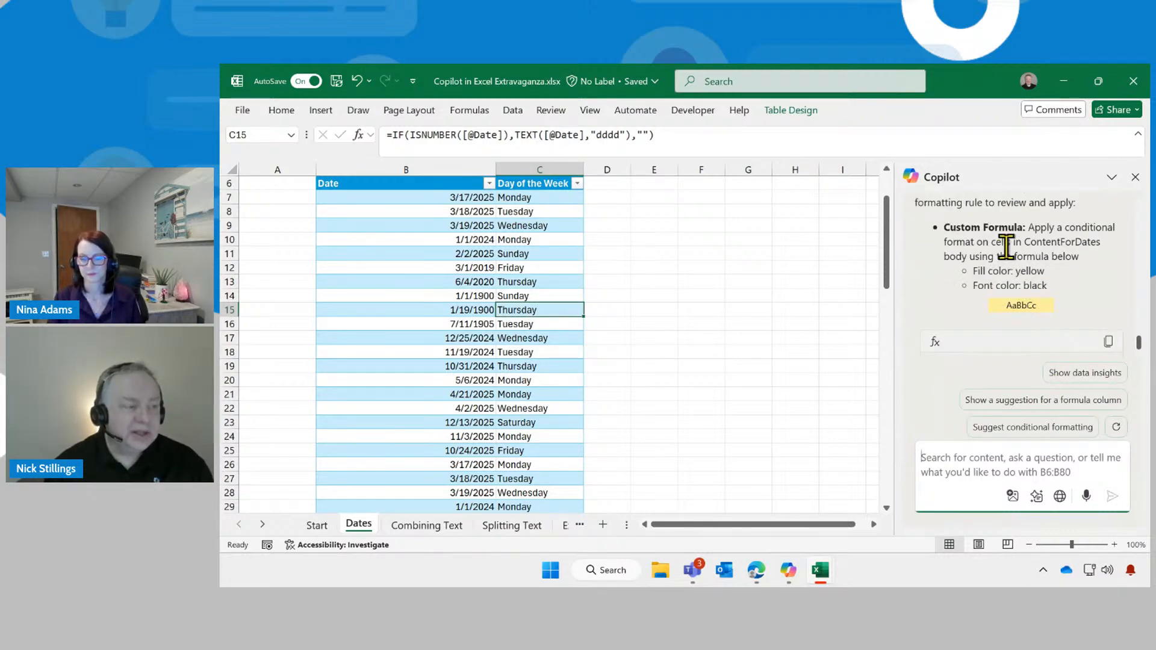
pyautogui.scroll(-1, 1011, 256)
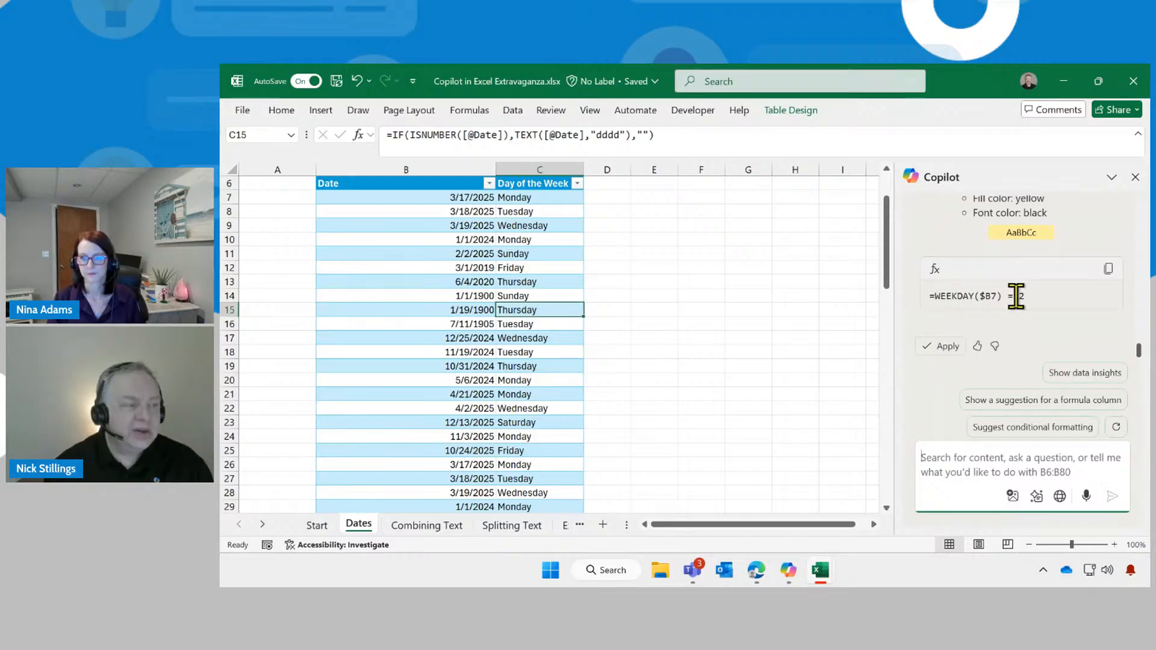
pyautogui.click(939, 348)
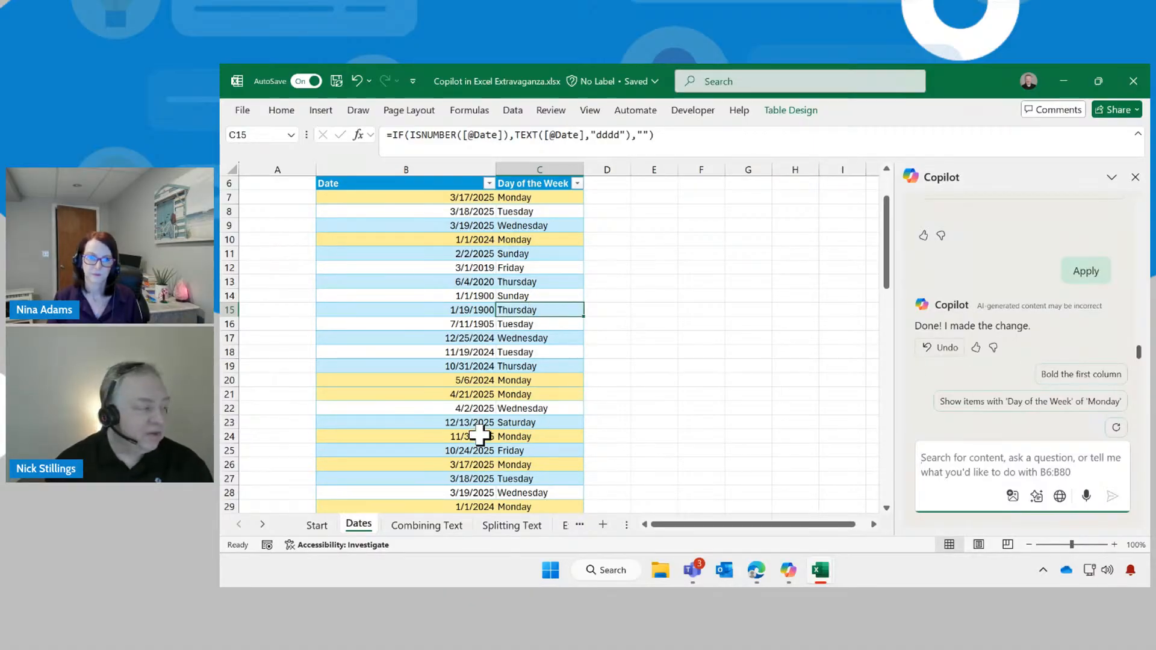
# - Switch to the XLOOKUP sheet and close the Copilot pane
pyautogui.click(263, 525)
pyautogui.click(262, 525)
pyautogui.click(262, 525)
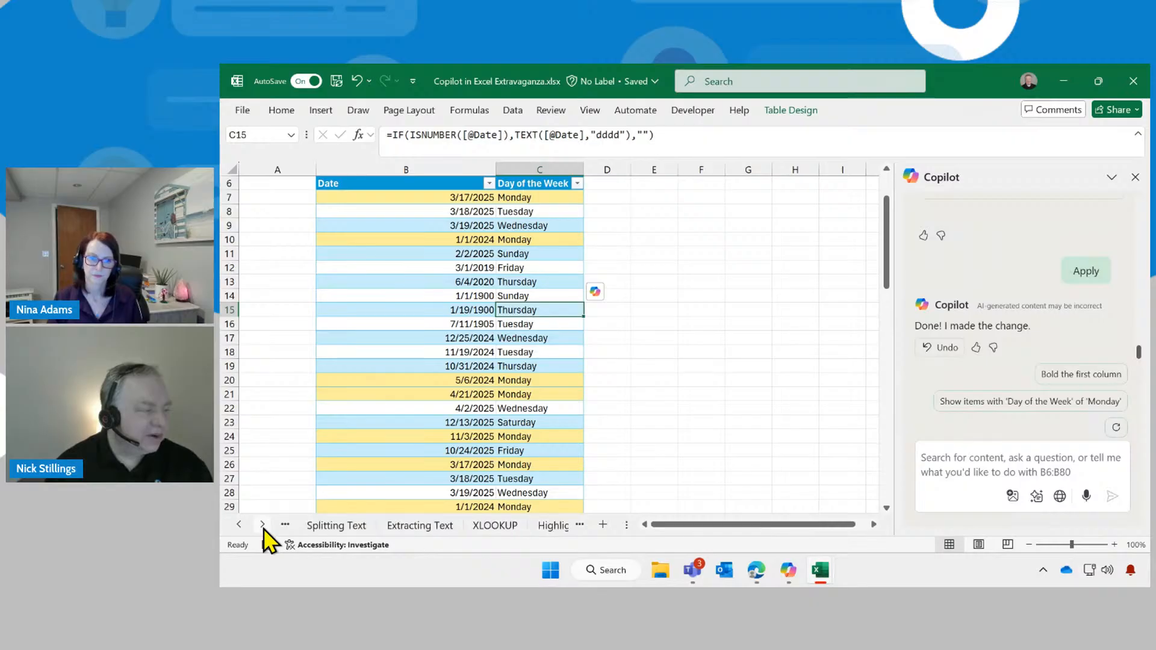
pyautogui.click(263, 525)
pyautogui.click(415, 526)
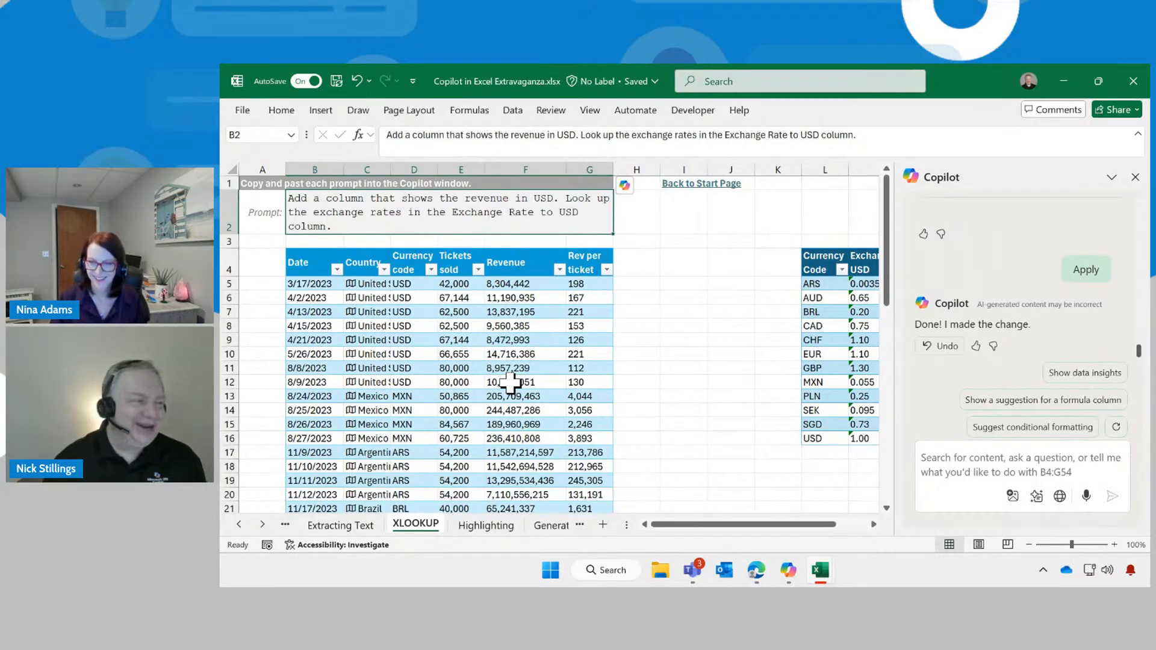
pyautogui.click(1135, 177)
# - Examine the main table's dates, currency codes and revenue alongside the separate Exchange Rate to USD table
pyautogui.click(369, 338)
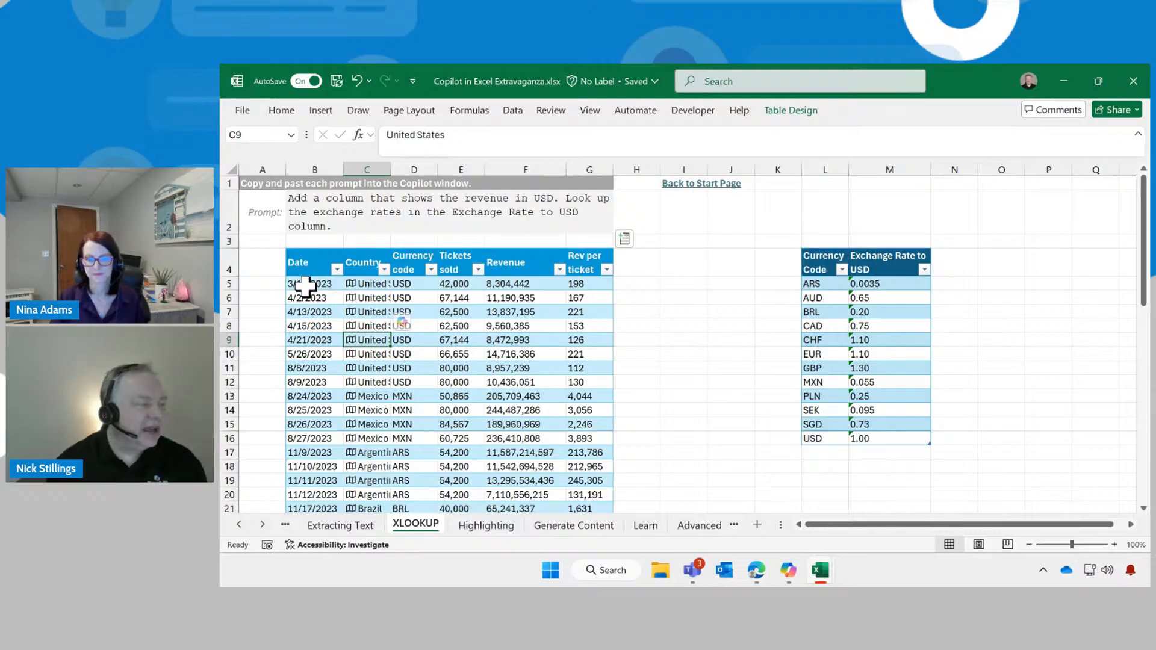
pyautogui.moveTo(307, 284); pyautogui.dragTo(592, 403)
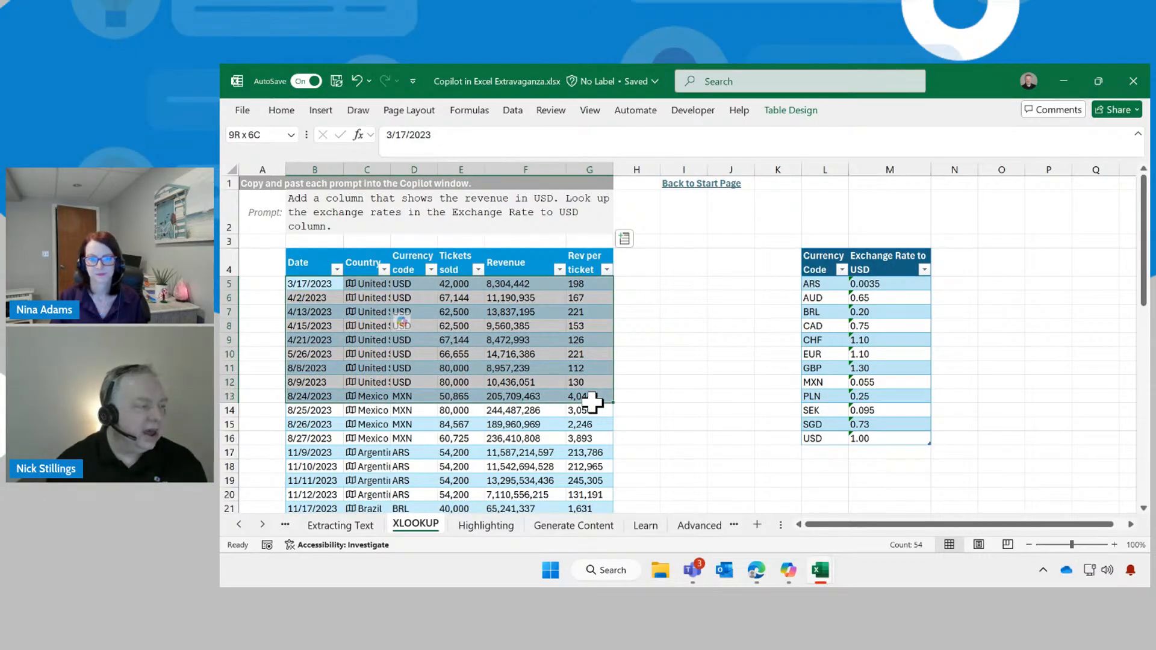
pyautogui.click(505, 312)
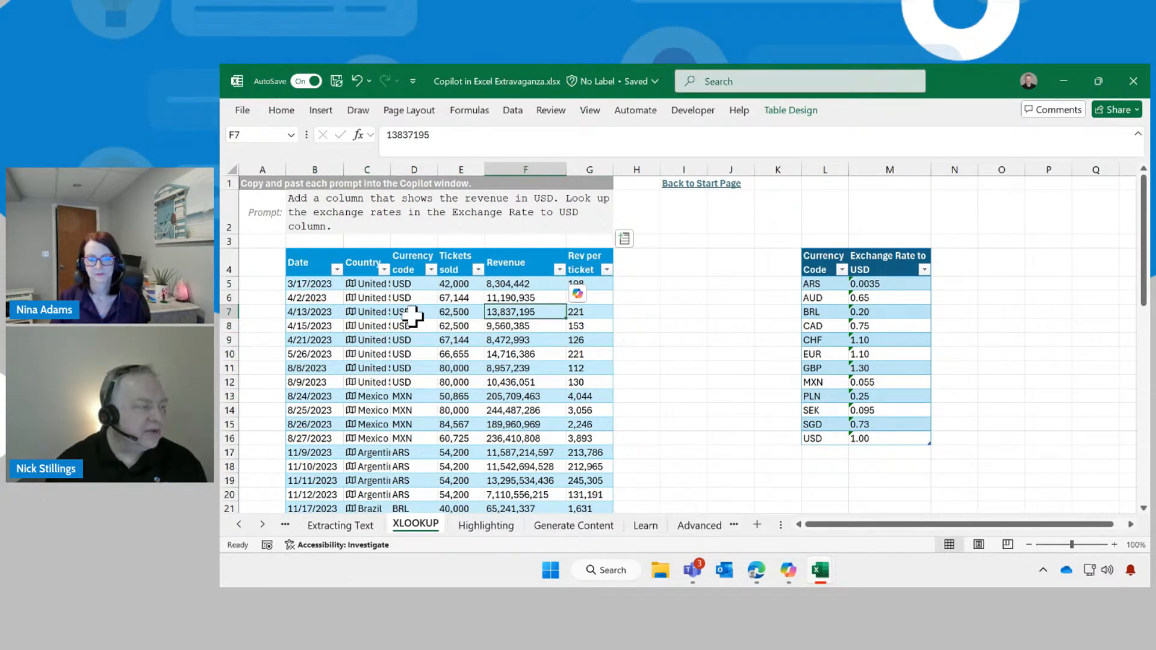
pyautogui.moveTo(412, 313); pyautogui.dragTo(414, 480)
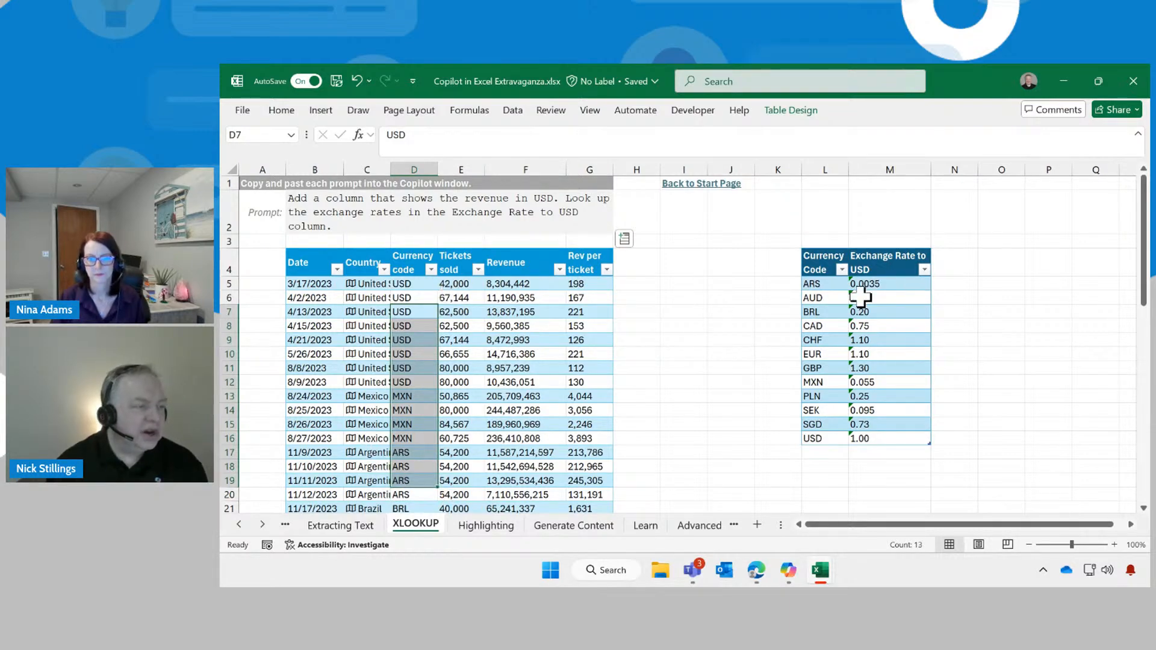
pyautogui.click(898, 296)
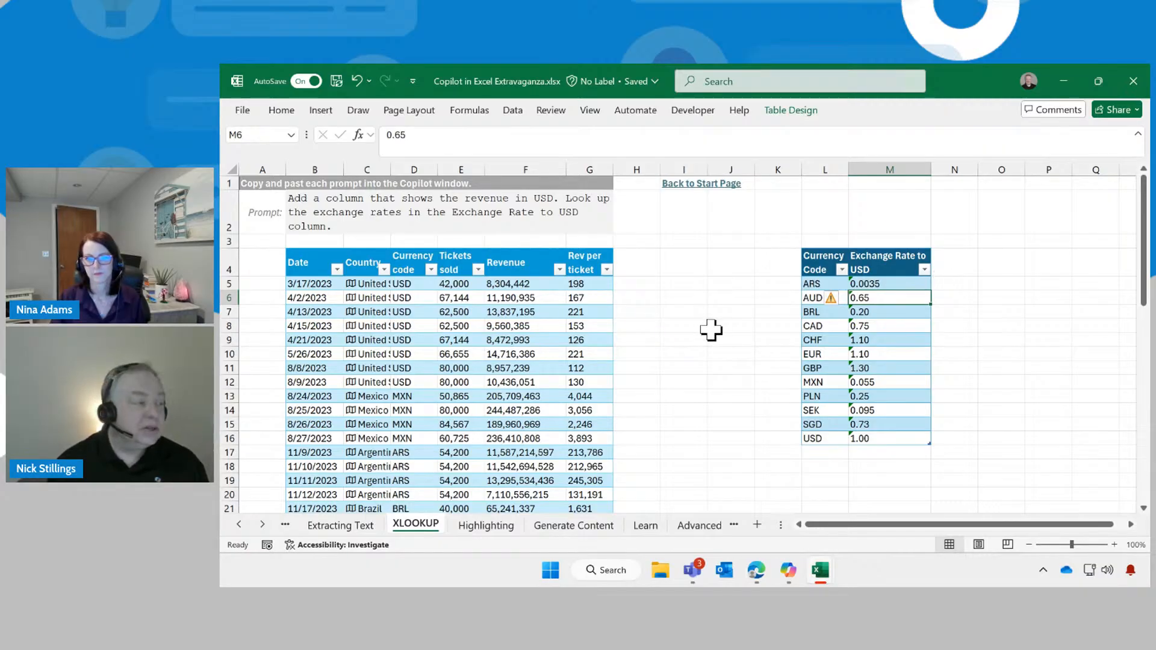
pyautogui.moveTo(540, 289); pyautogui.dragTo(532, 466)
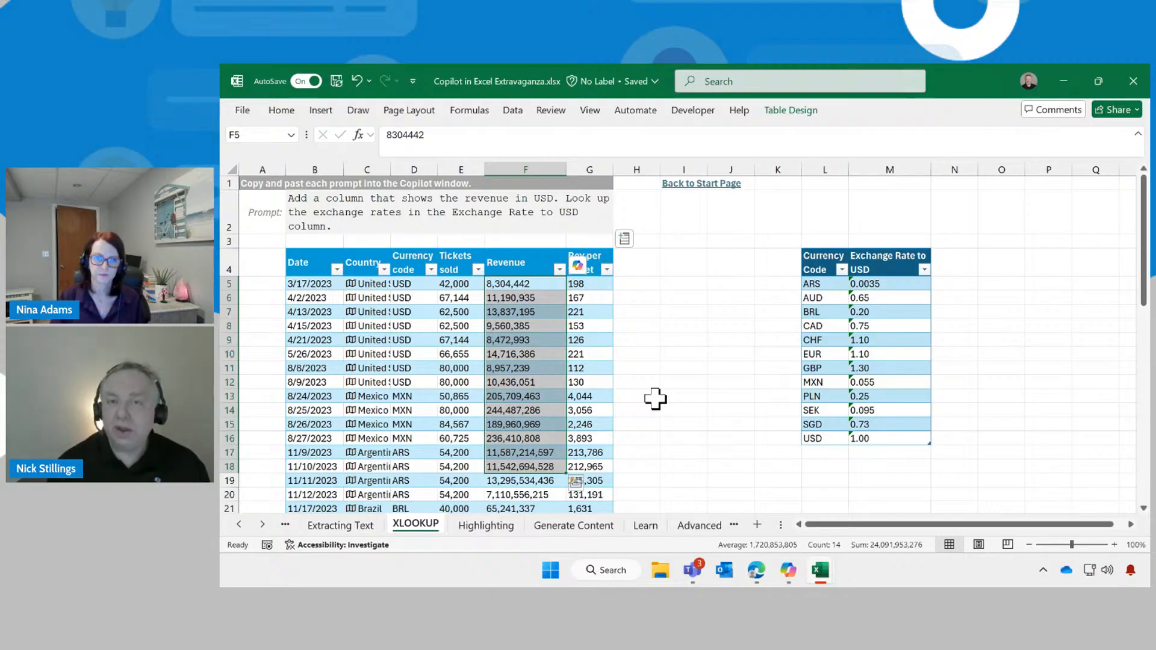
pyautogui.click(719, 312)
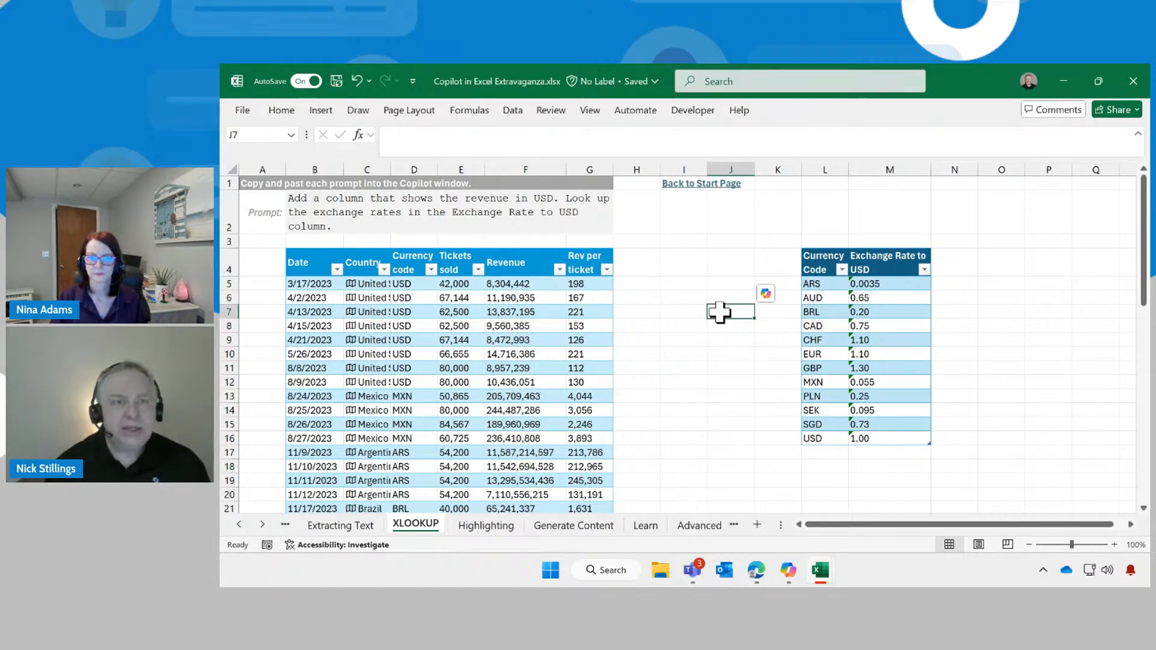
# - Reopen Copilot and ask "Please look up the current exchange rates for the countries in column L"
pyautogui.click(291, 111)
pyautogui.click(1093, 128)
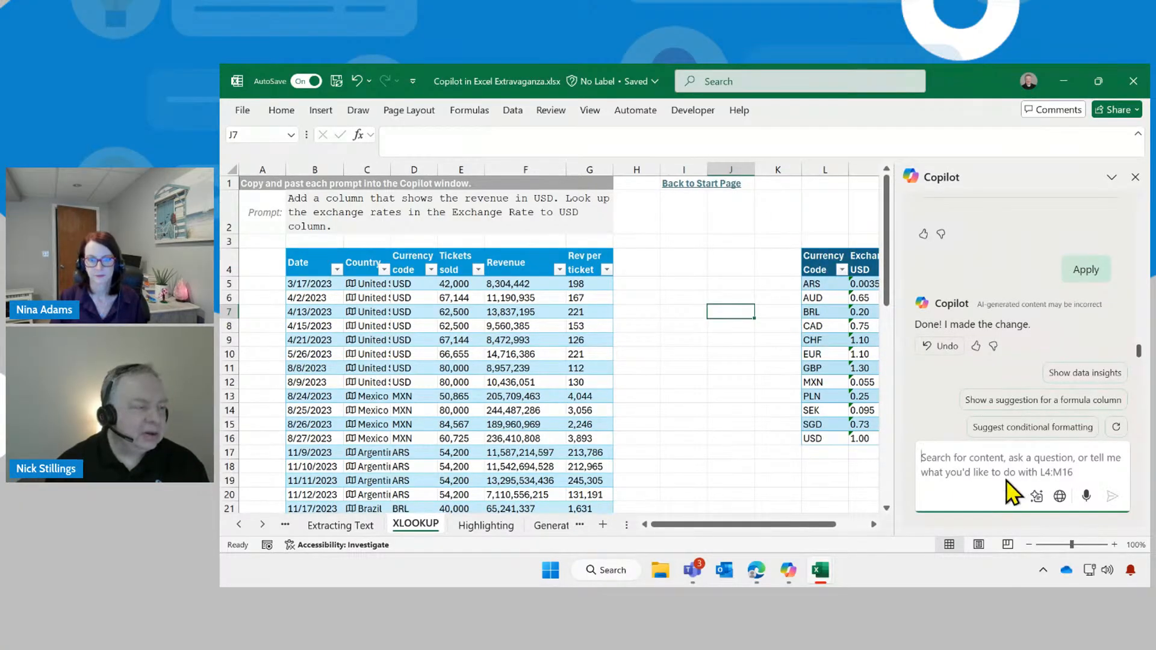
pyautogui.click(960, 462)
pyautogui.write('P')
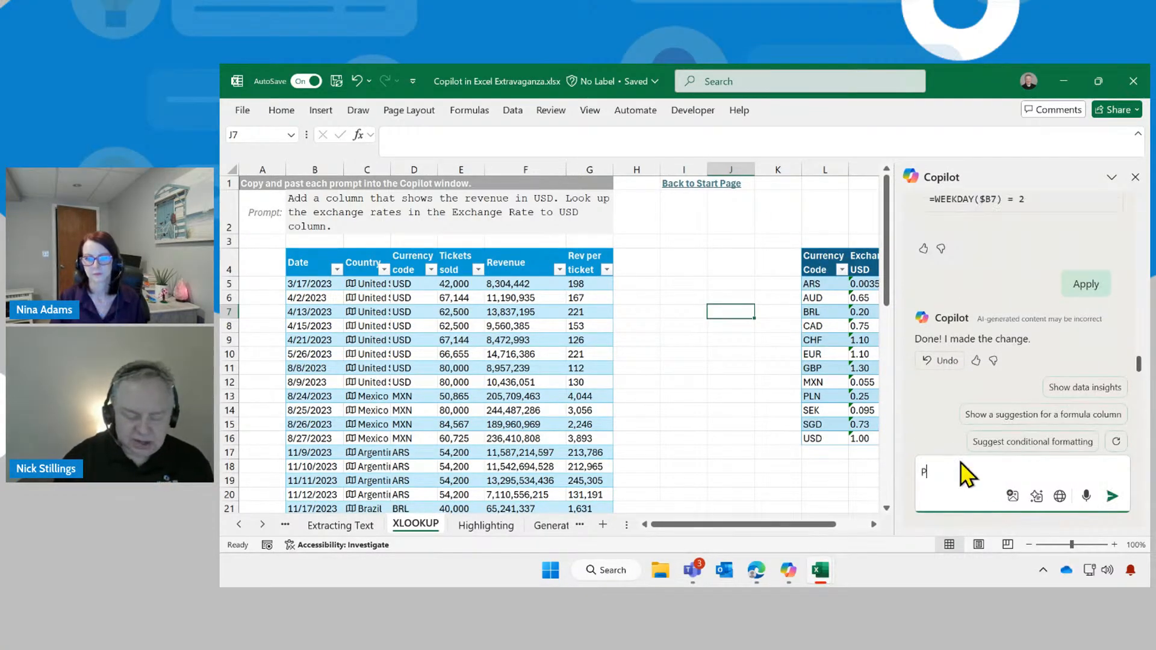
pyautogui.write('lease look up the')
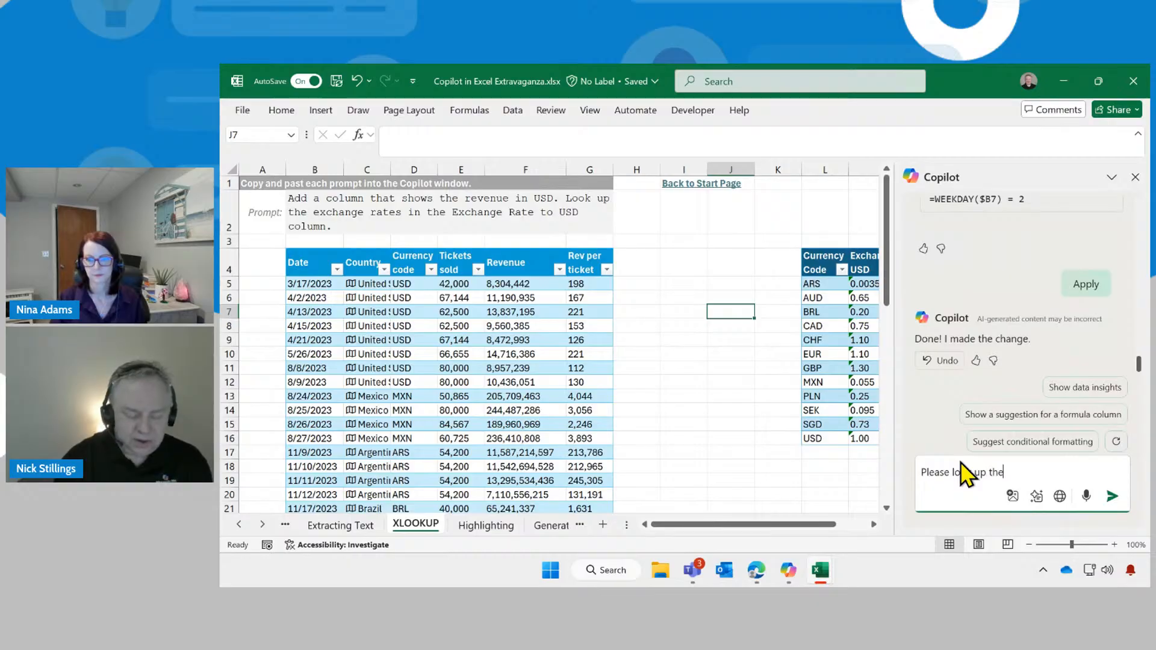
pyautogui.write(' current exchange')
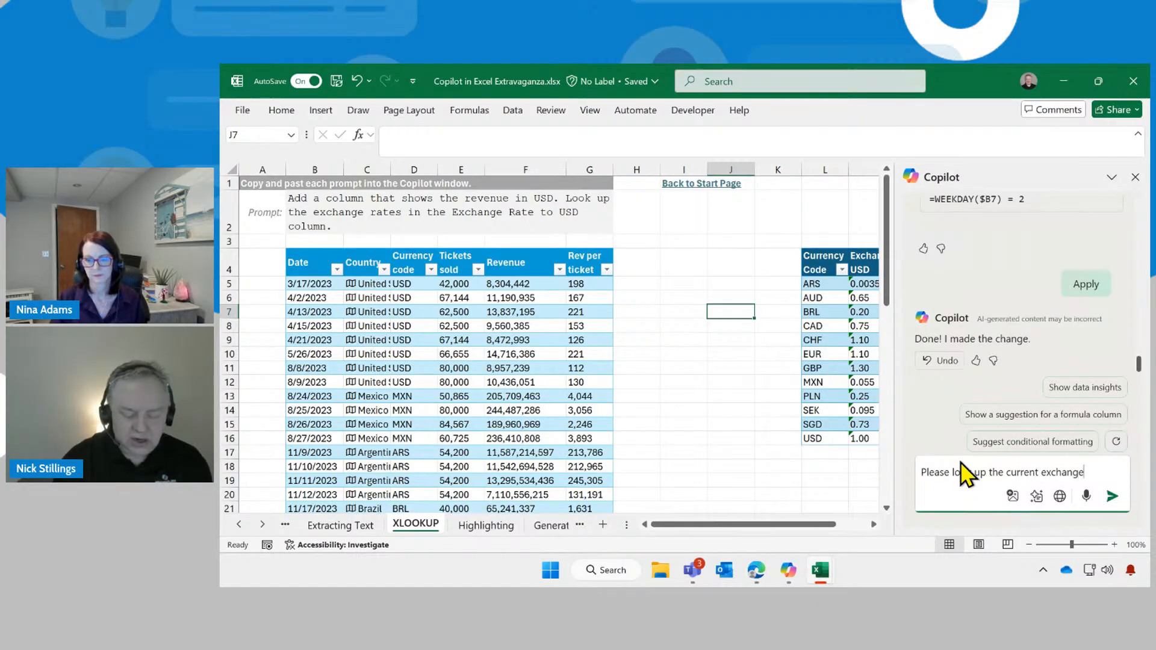
pyautogui.write(' rates for the cou')
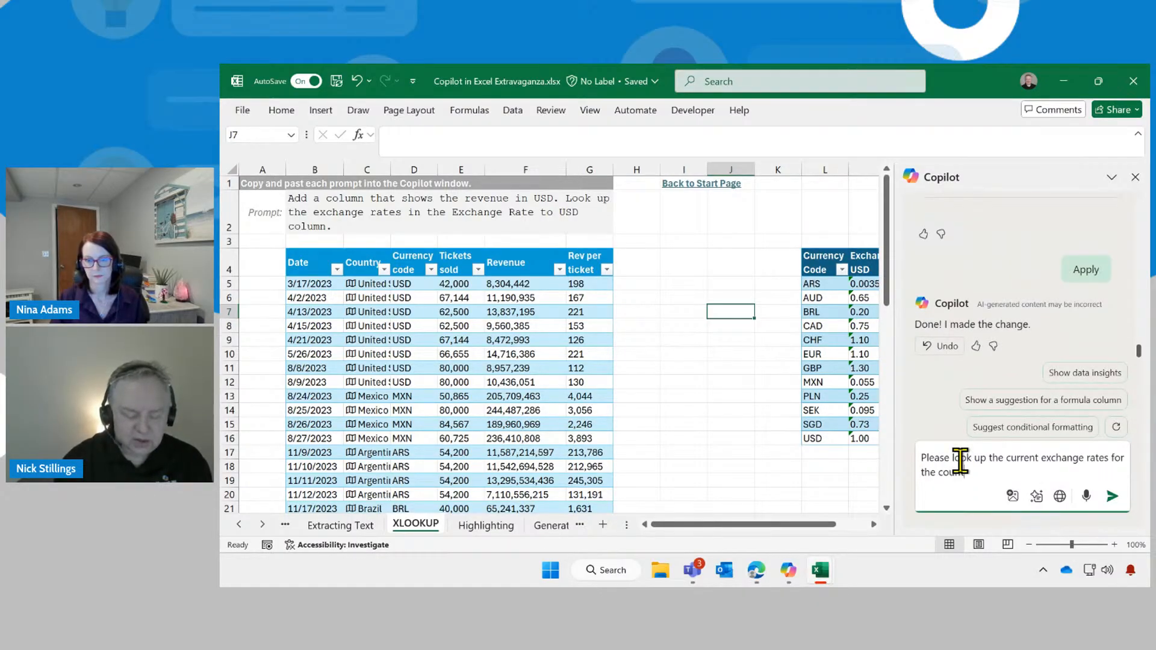
pyautogui.write('ntries in column L')
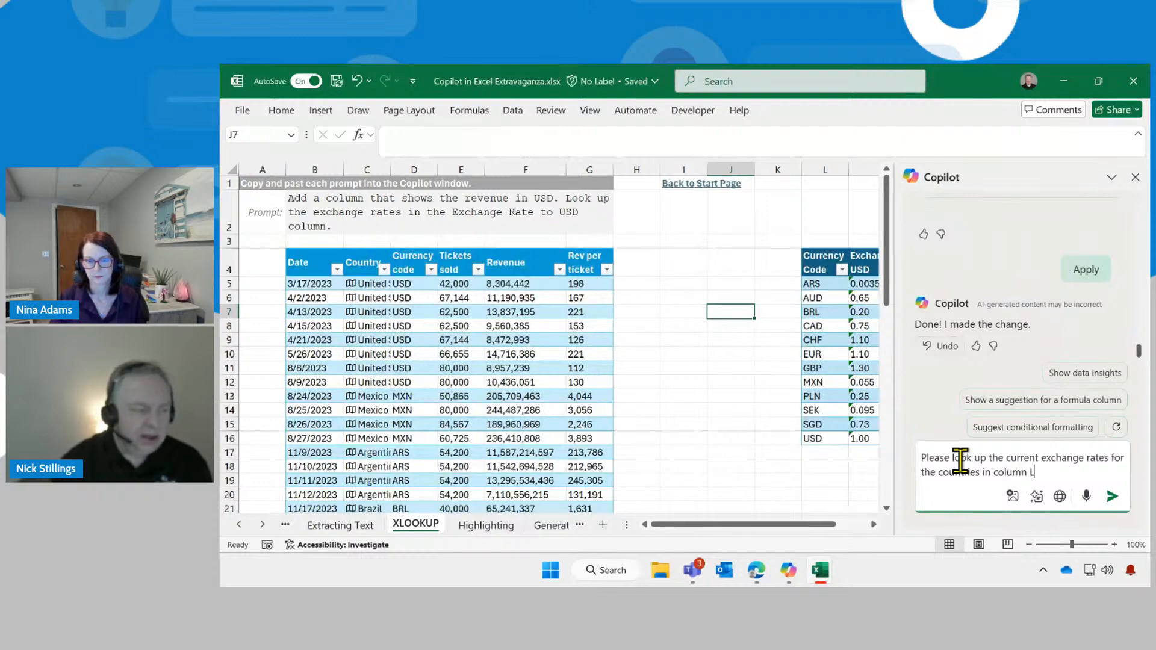
pyautogui.click(1112, 496)
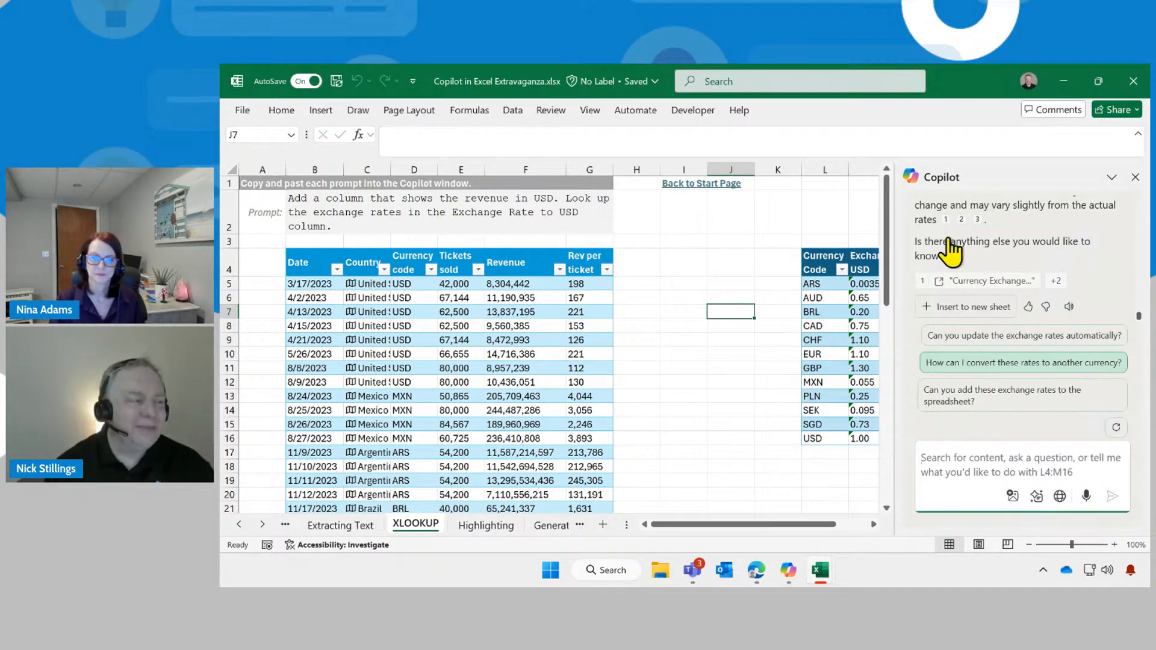
# - Review Copilot's list of current exchange rates and insert it as a table on a new sheet
pyautogui.scroll(5, 994, 239)
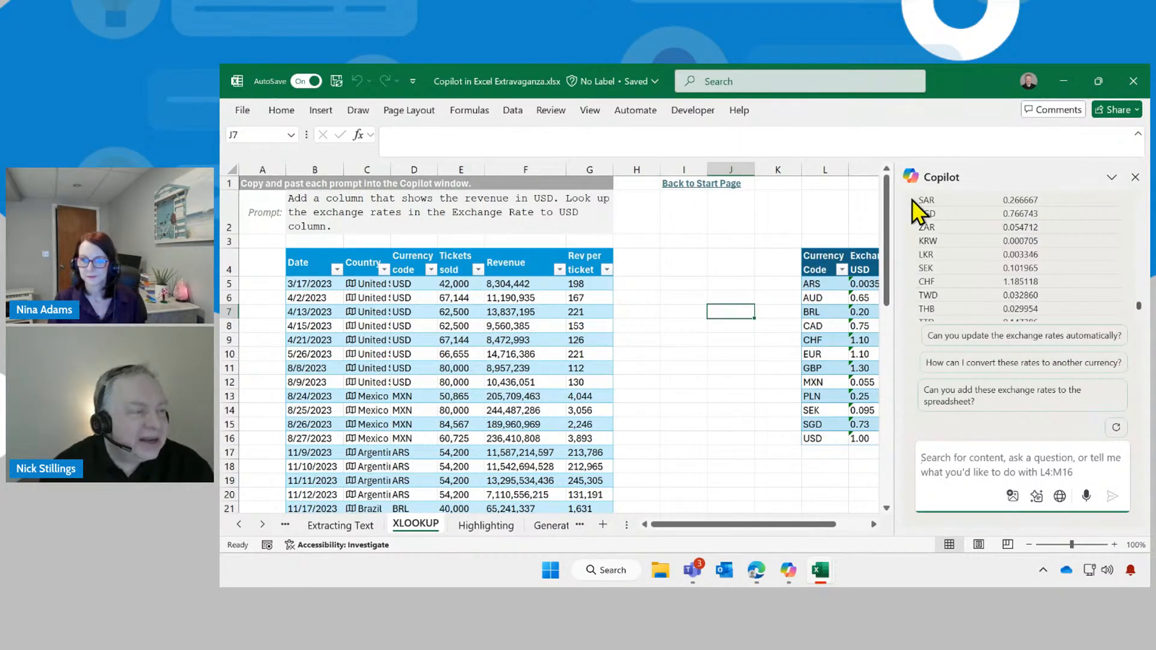
pyautogui.scroll(8, 1022, 292)
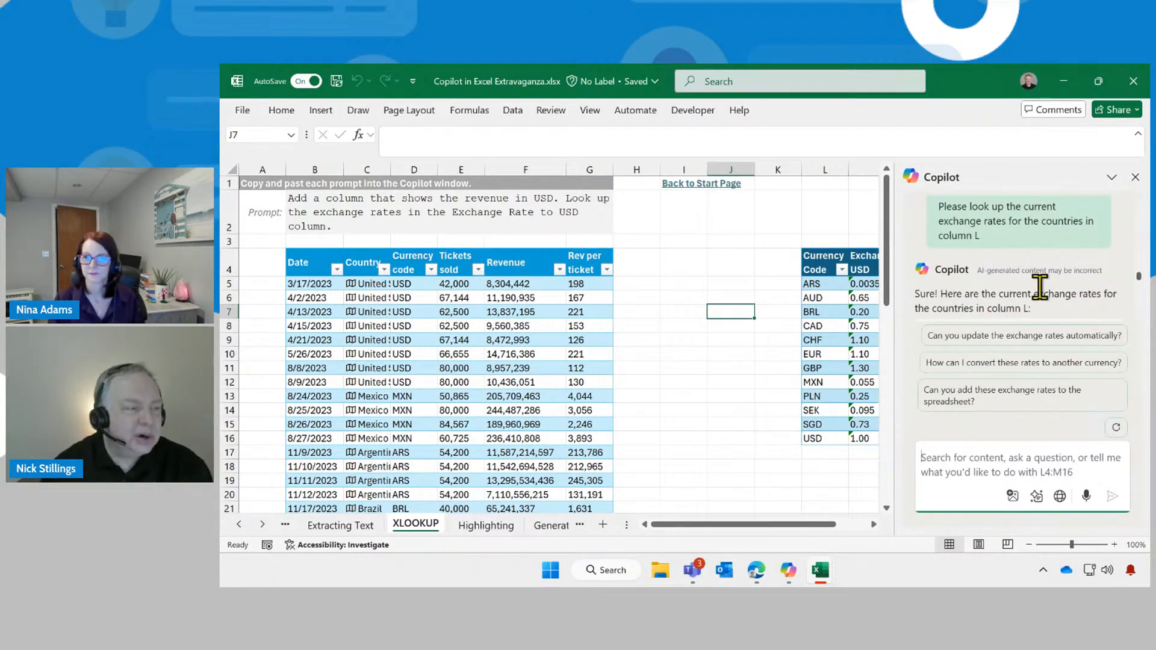
pyautogui.scroll(-3, 1044, 280)
pyautogui.scroll(-6, 1009, 244)
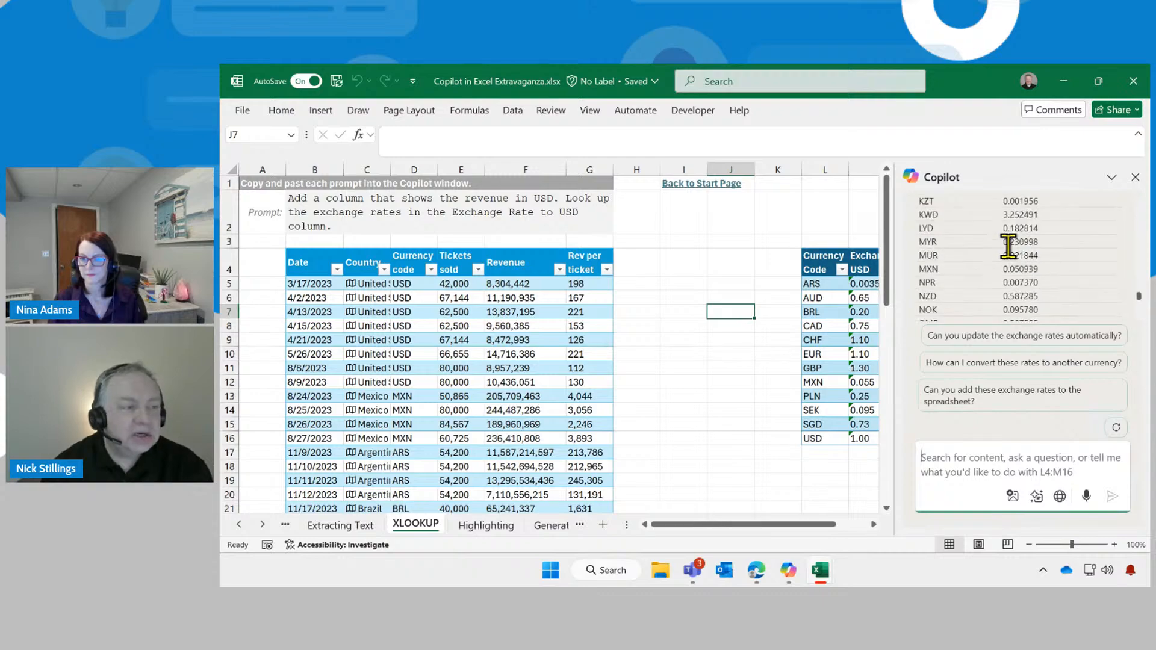
pyautogui.scroll(-5, 1009, 243)
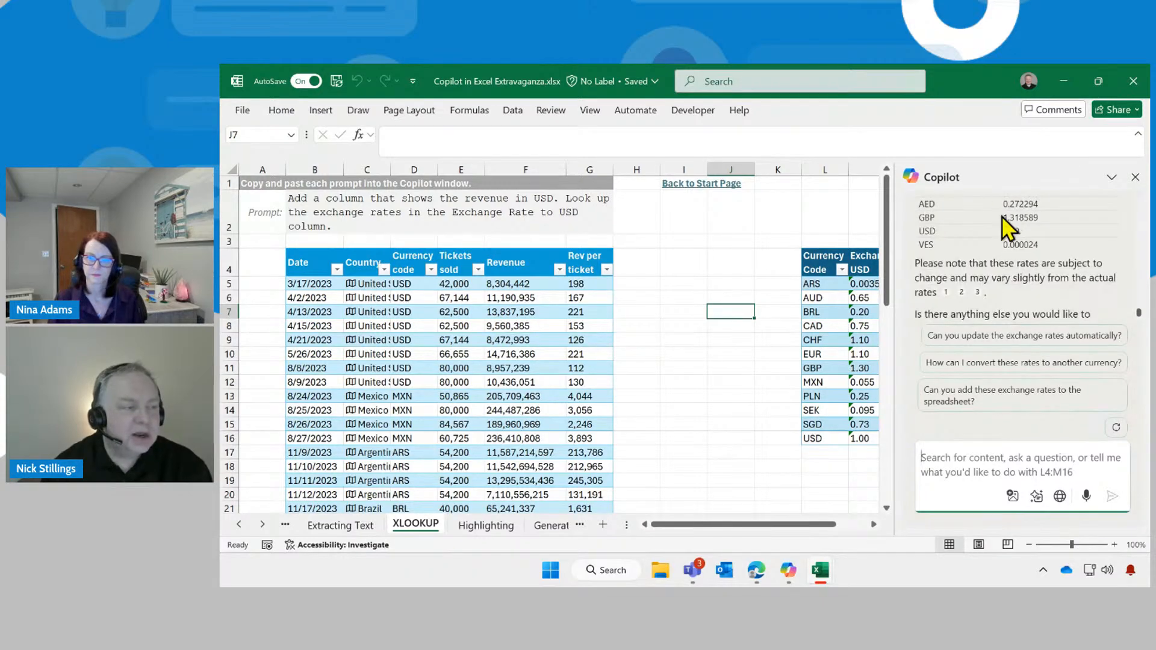
pyautogui.moveTo(963, 294)
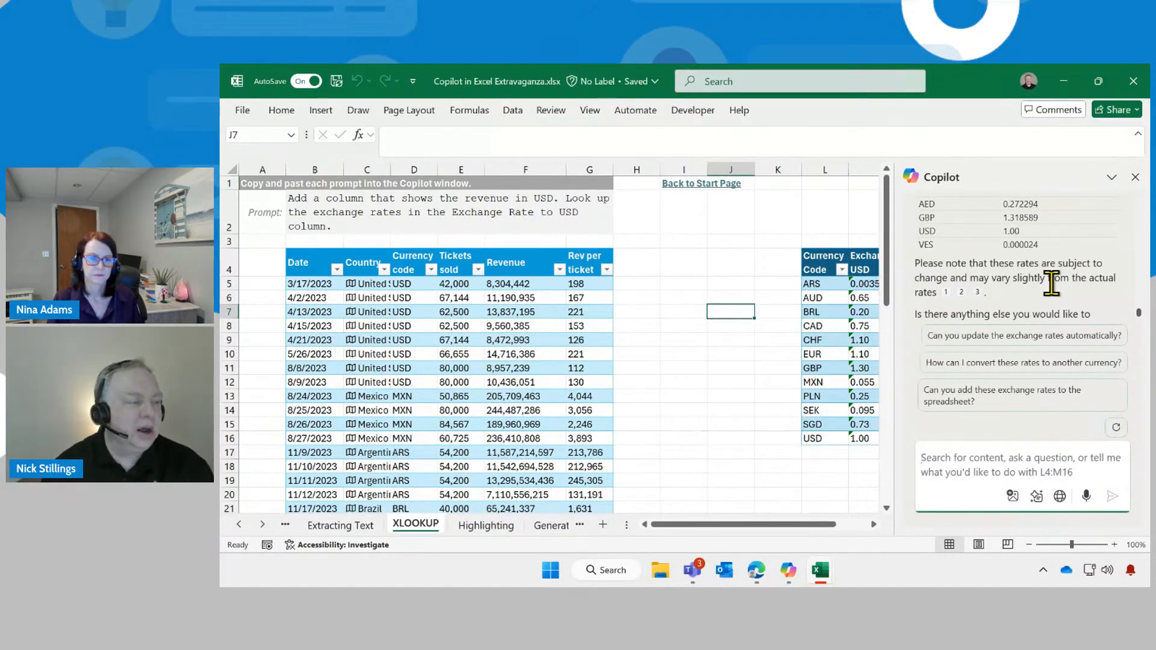
pyautogui.scroll(-1, 1063, 288)
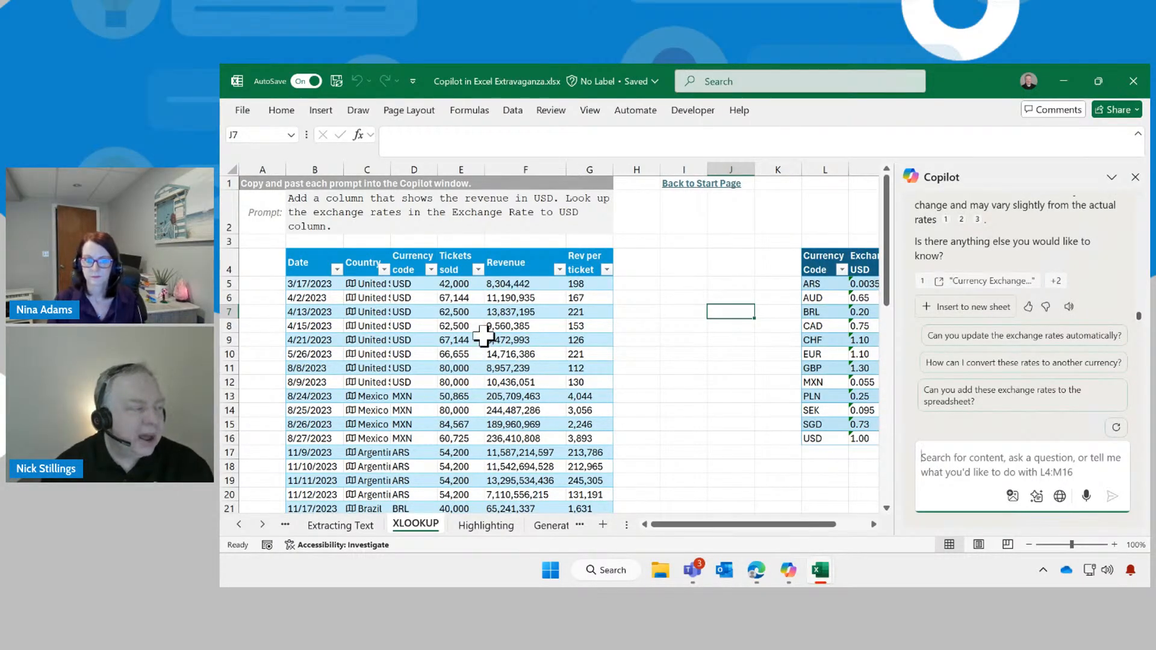
pyautogui.click(964, 307)
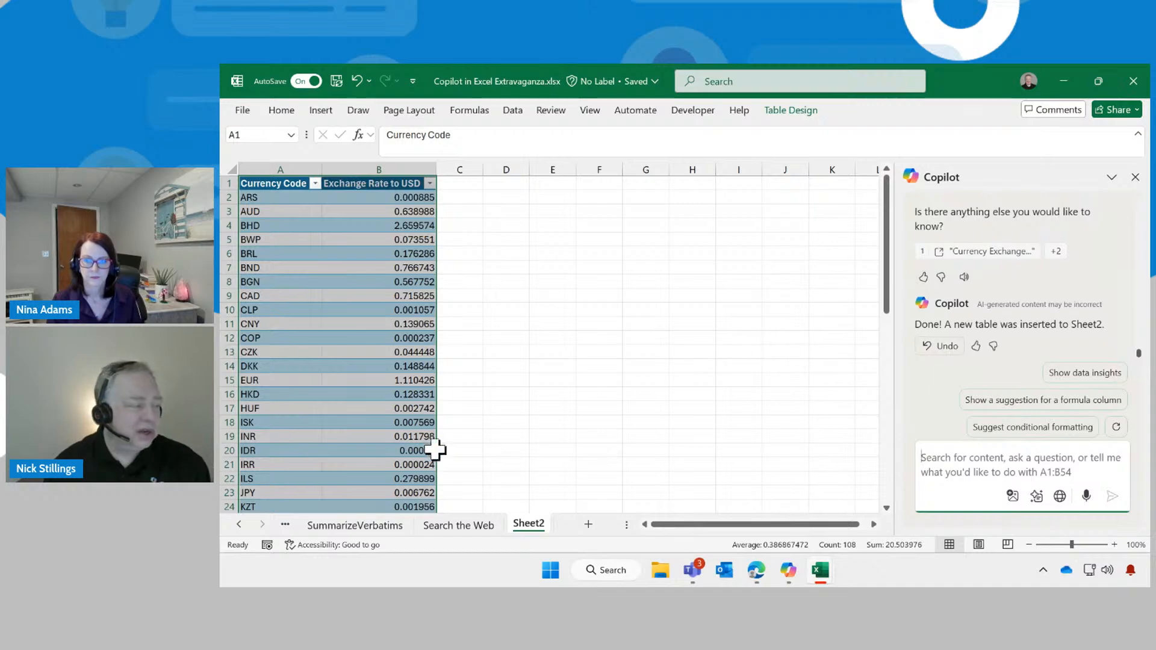
# - Find the XLOOKUP sheet among the workbook's sheets and return to it
pyautogui.keyDown('ctrl'); pyautogui.click(241, 527); pyautogui.keyUp('ctrl')
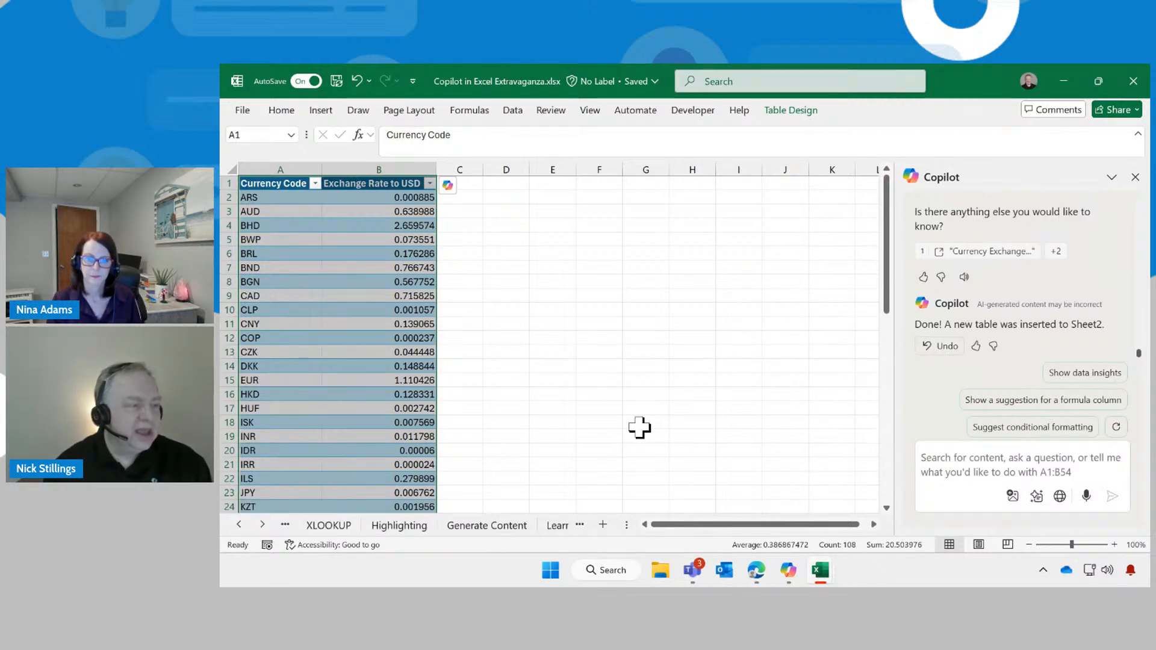
pyautogui.click(236, 526)
pyautogui.click(236, 527)
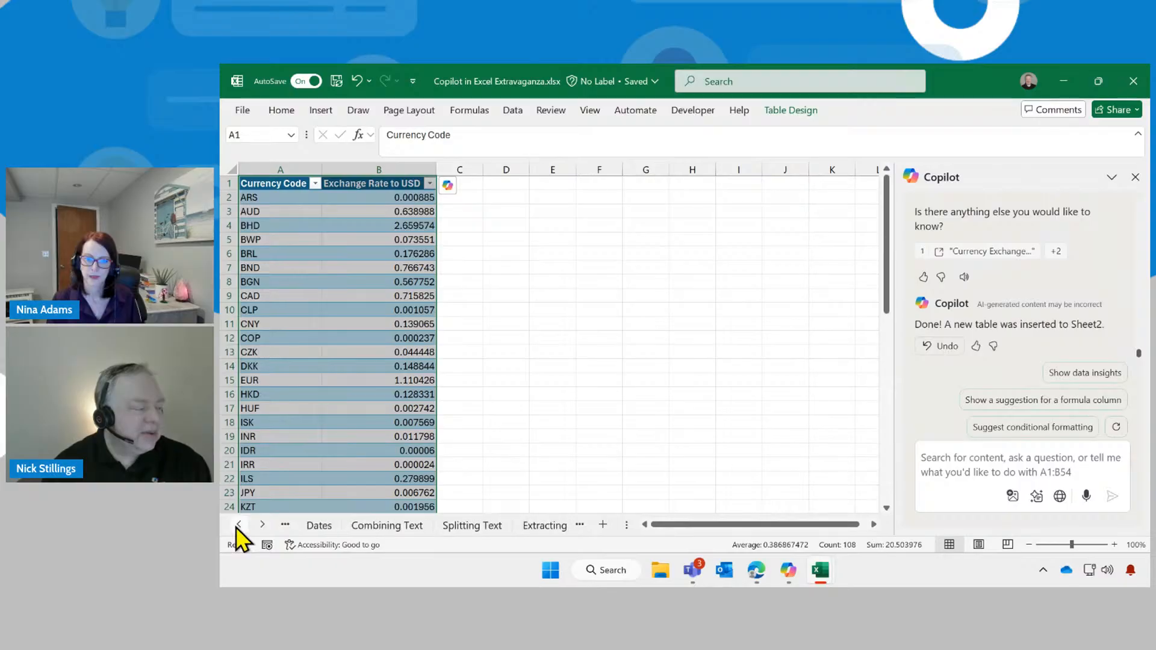
pyautogui.click(236, 527)
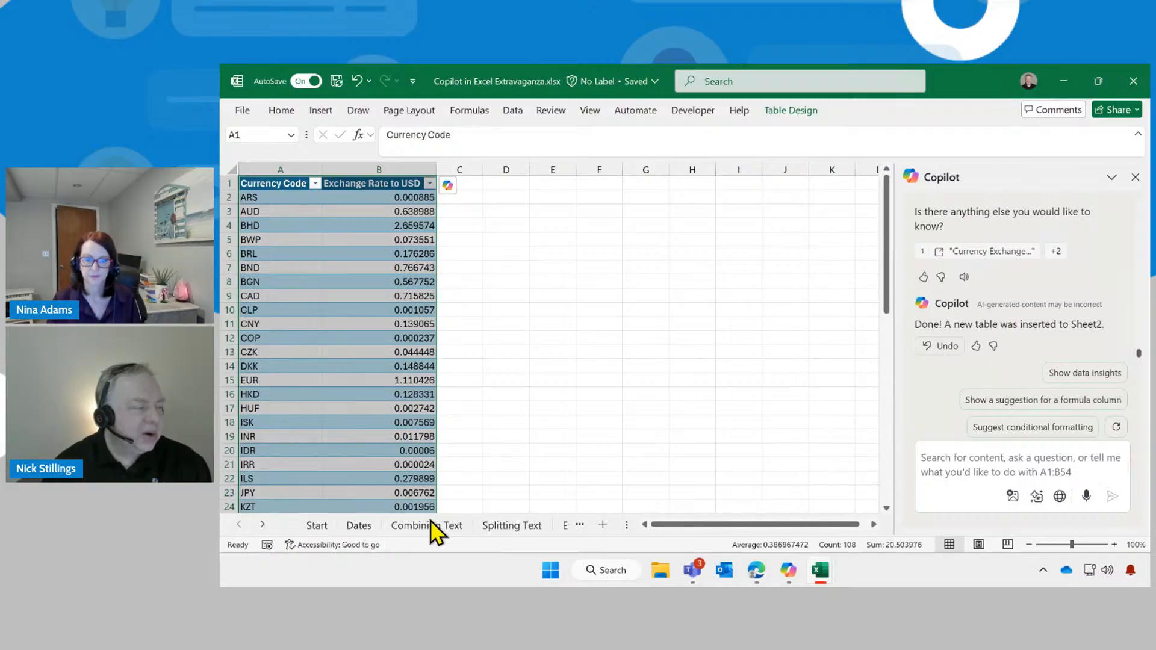
pyautogui.click(269, 525)
pyautogui.click(268, 525)
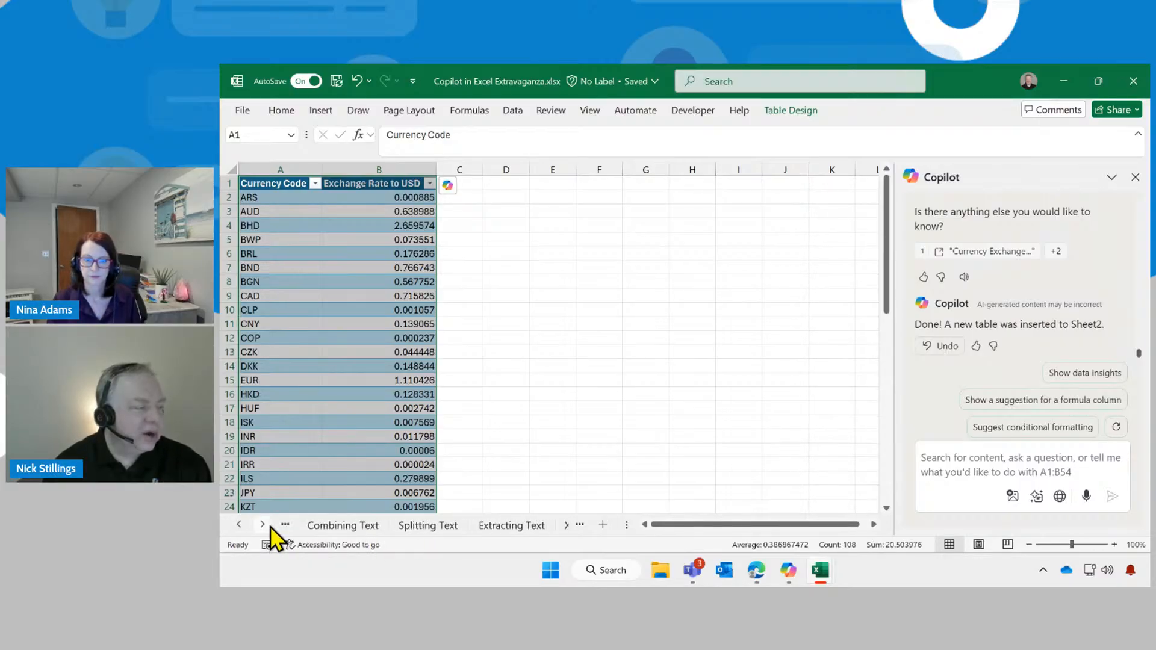
pyautogui.click(268, 526)
pyautogui.click(270, 526)
pyautogui.click(270, 526)
pyautogui.click(319, 522)
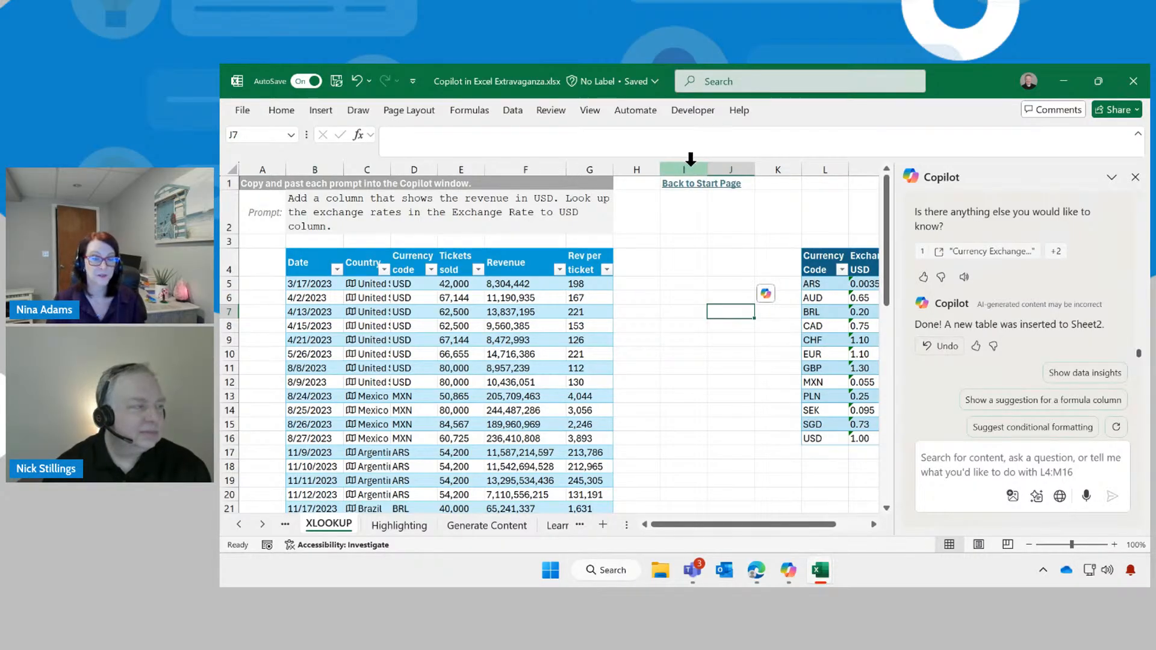
# - Delete columns I and J to bring the exchange rate table closer to the revenue table
pyautogui.moveTo(692, 158); pyautogui.dragTo(745, 158)
pyautogui.rightClick(745, 159)
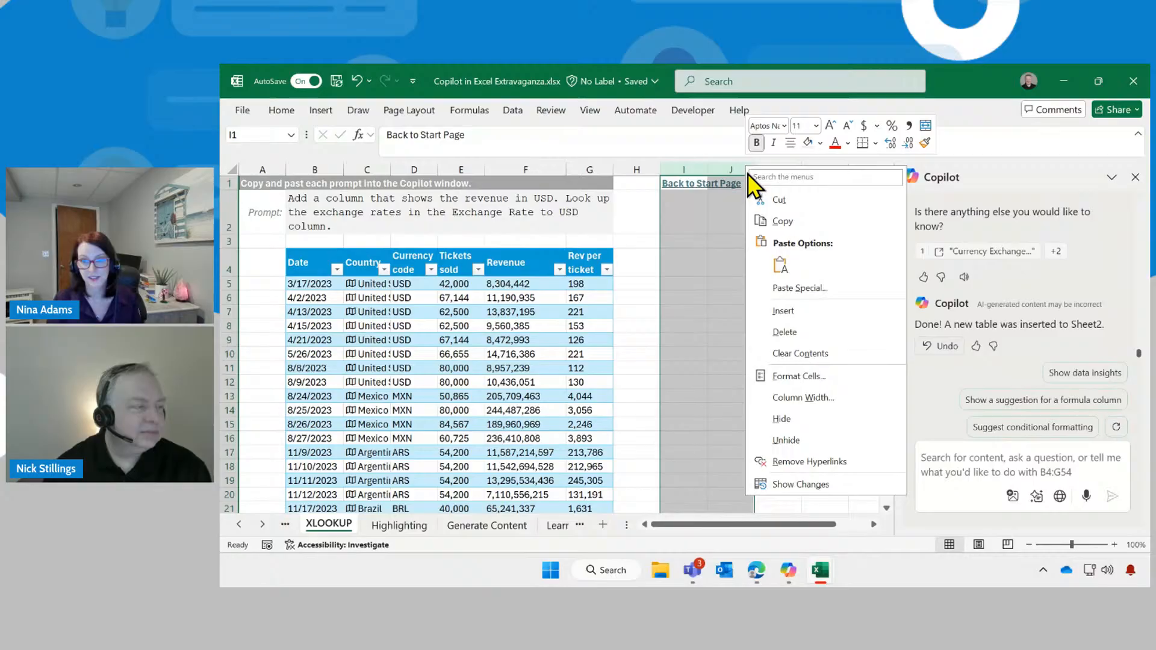
pyautogui.click(804, 327)
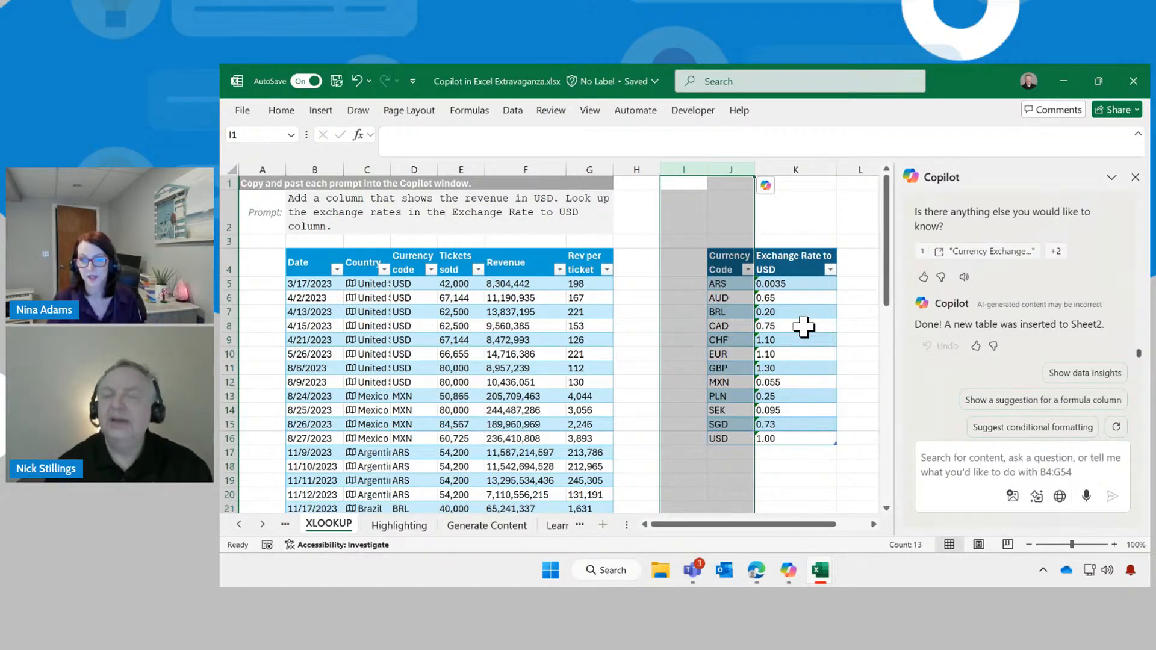
pyautogui.click(635, 247)
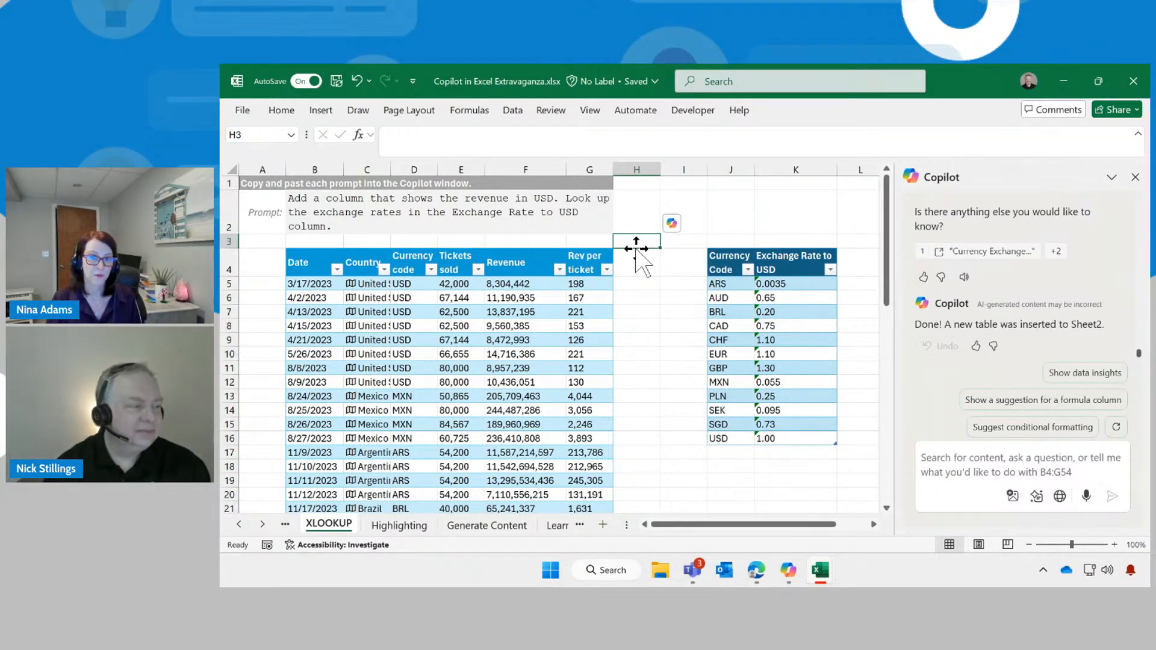
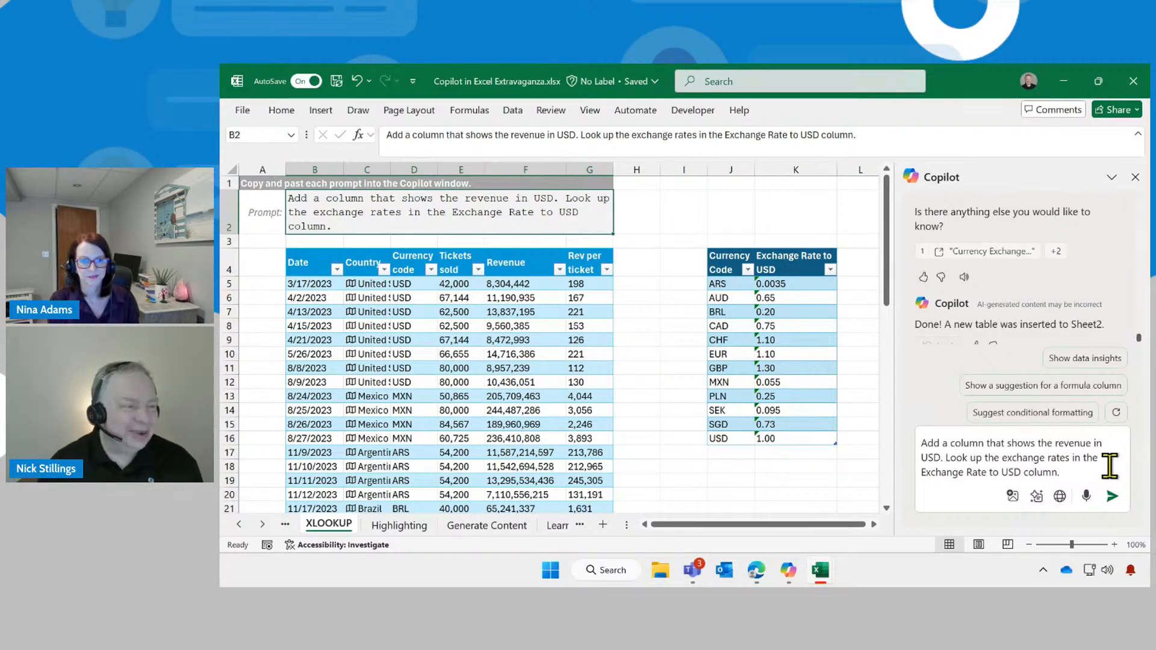
# - Submit the prompt asking Copilot for a column of revenue in USD using the exchange rates in the Exchange Rate to USD column, and review the reply
pyautogui.click(1111, 498)
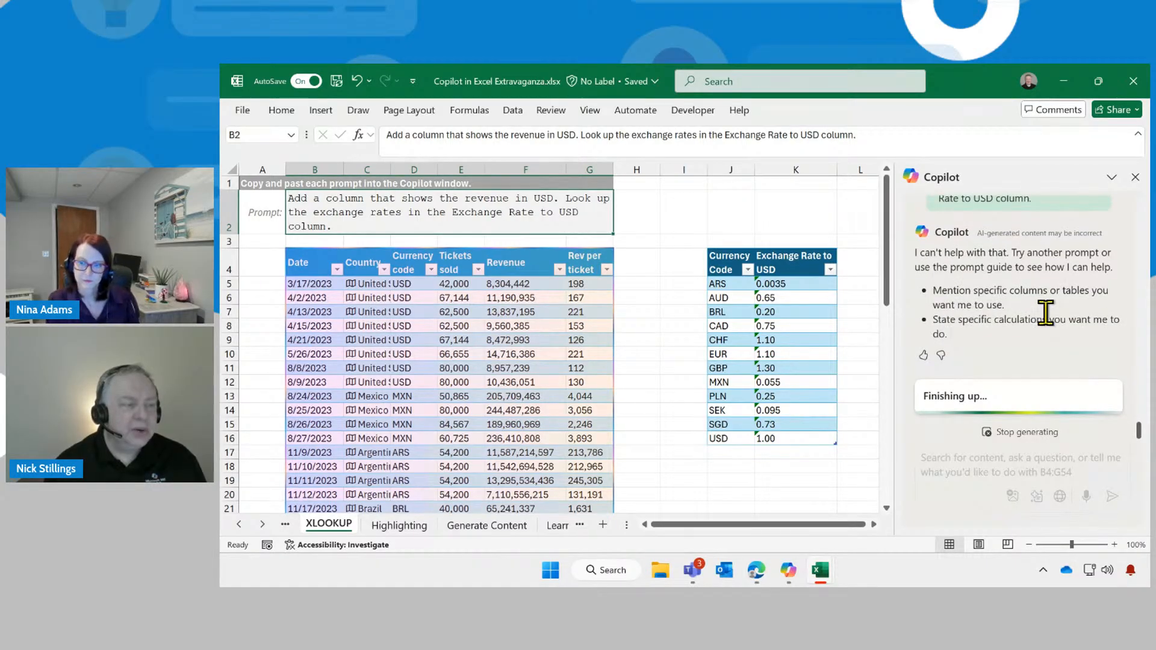
pyautogui.scroll(3, 1046, 313)
pyautogui.scroll(-3, 1046, 313)
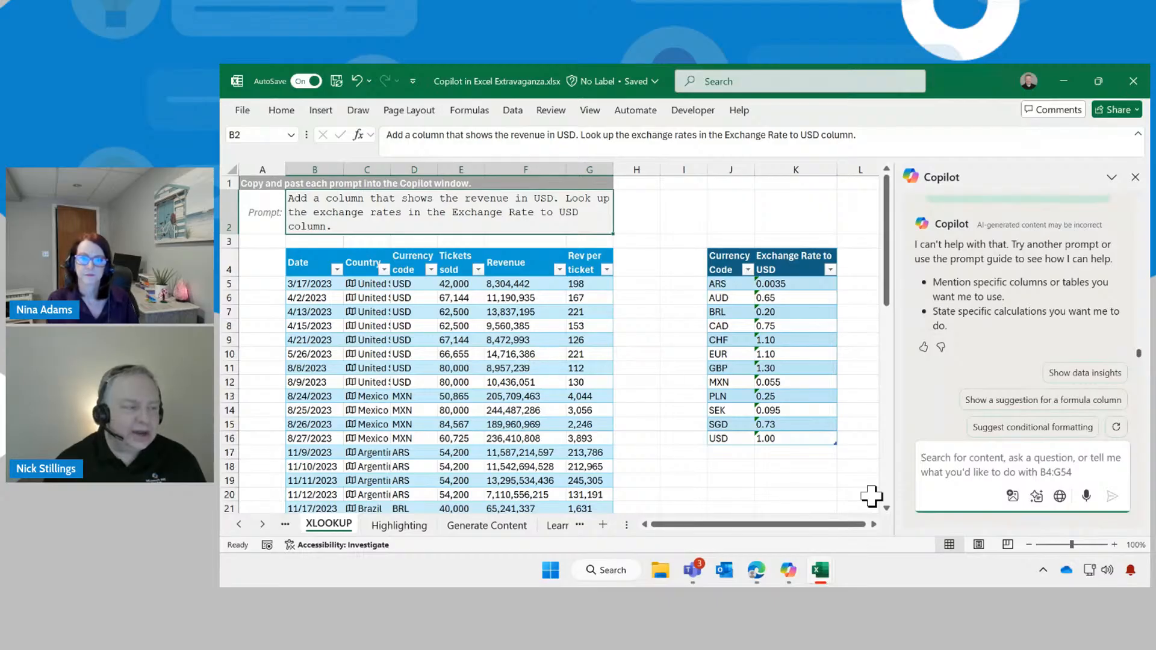
# - Resubmit the USD revenue prompt to Copilot, adding that the exchange rate is in column L and the currency lookup is in column D
pyautogui.click(933, 461)
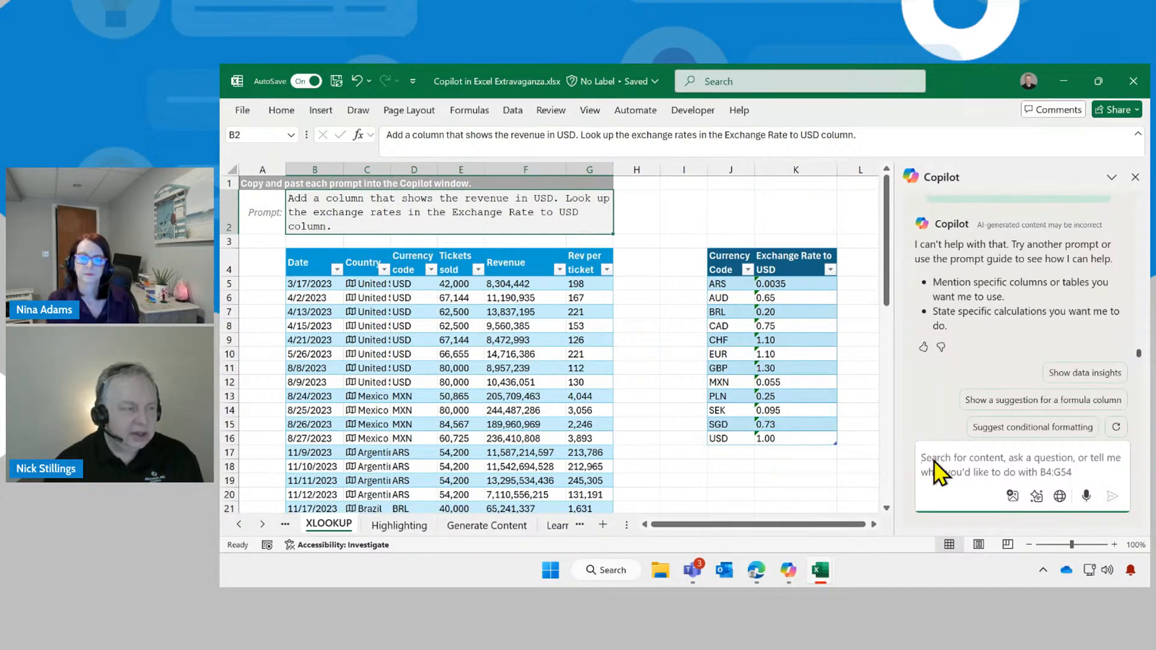
pyautogui.write('Add a column that shows the revenue in USD. Look up the exchange rates in the Exchange Rate to USD column.')
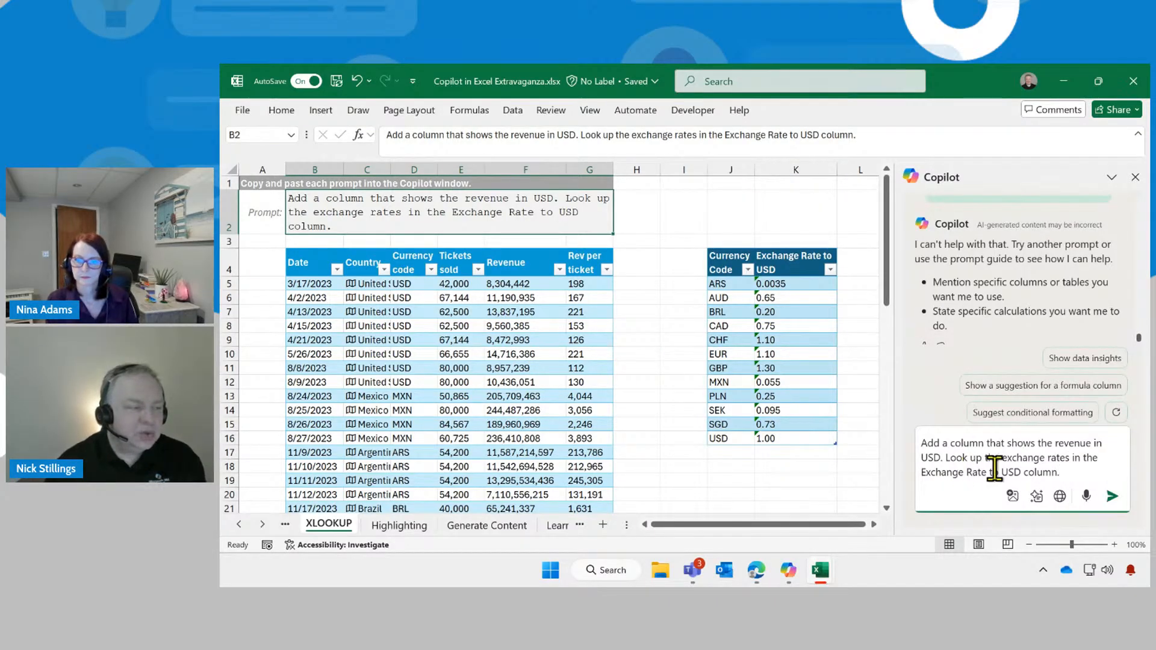
pyautogui.click(990, 472)
pyautogui.write('in C')
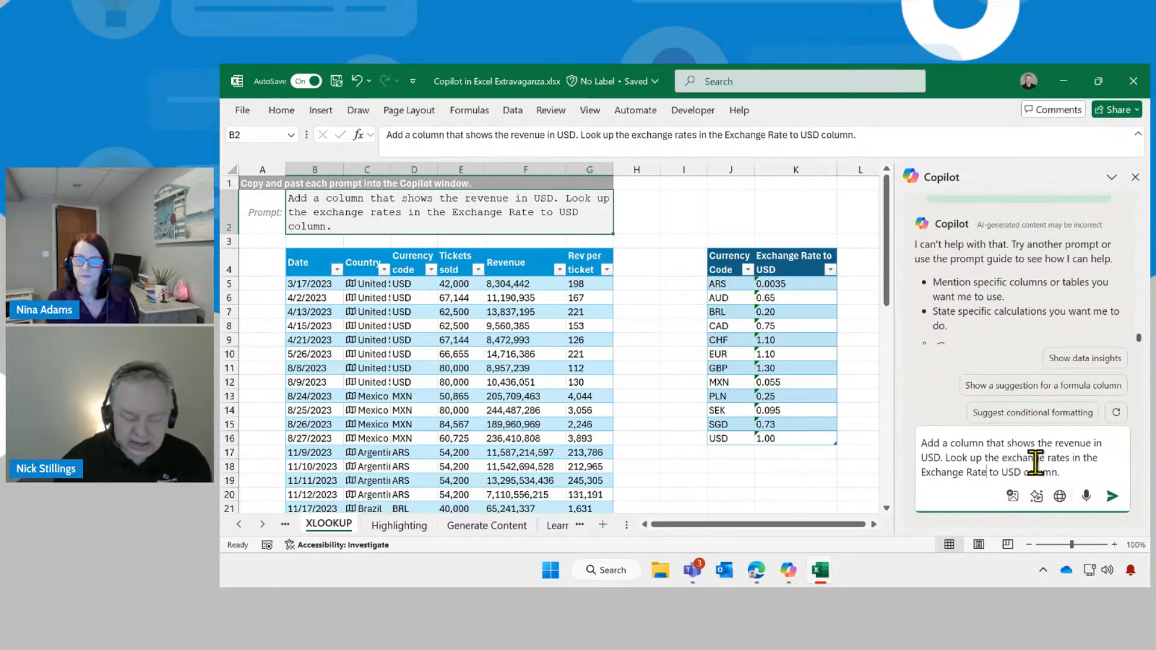
pyautogui.write('Olumn L. ')
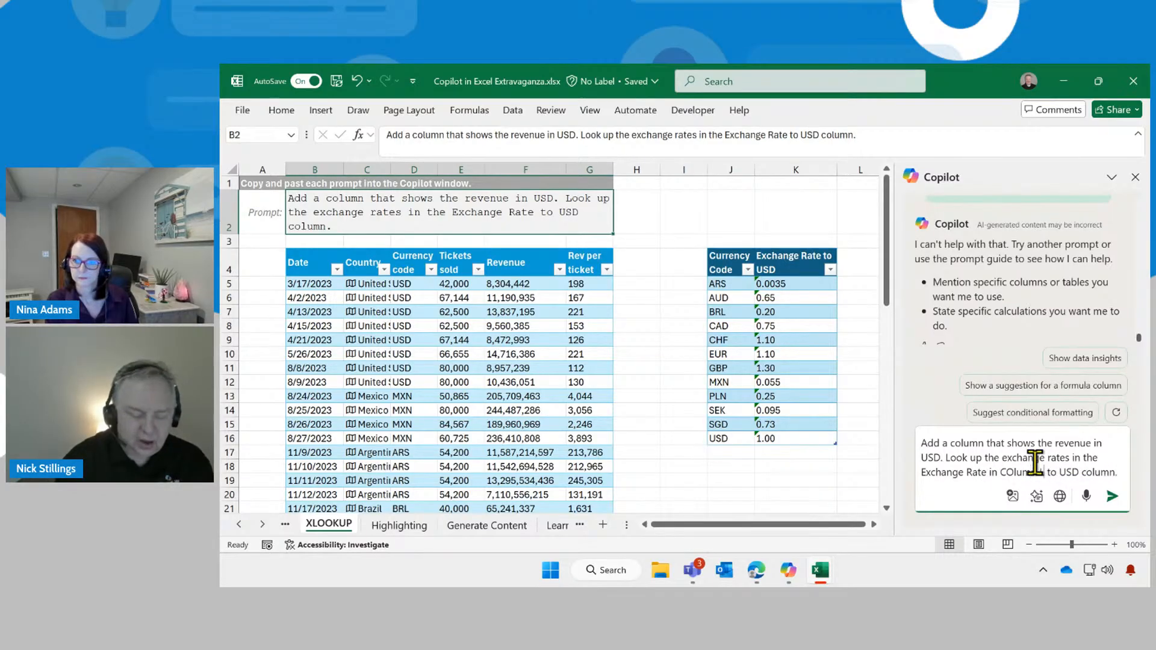
pyautogui.write(' The currency ')
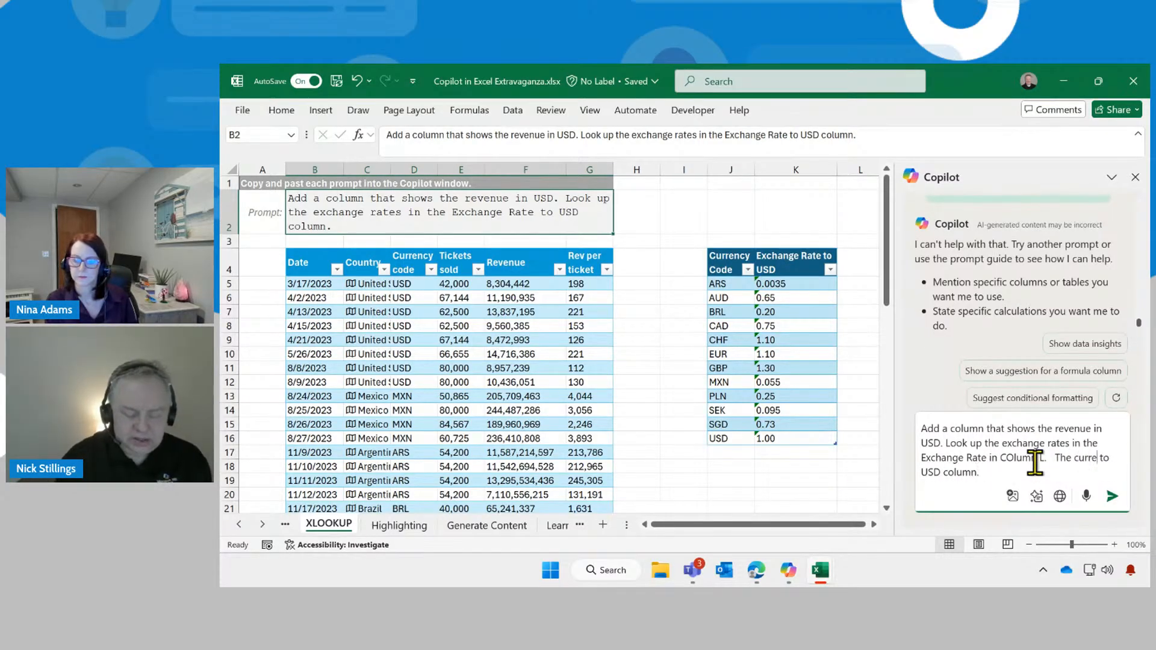
pyautogui.write('lookup i s')
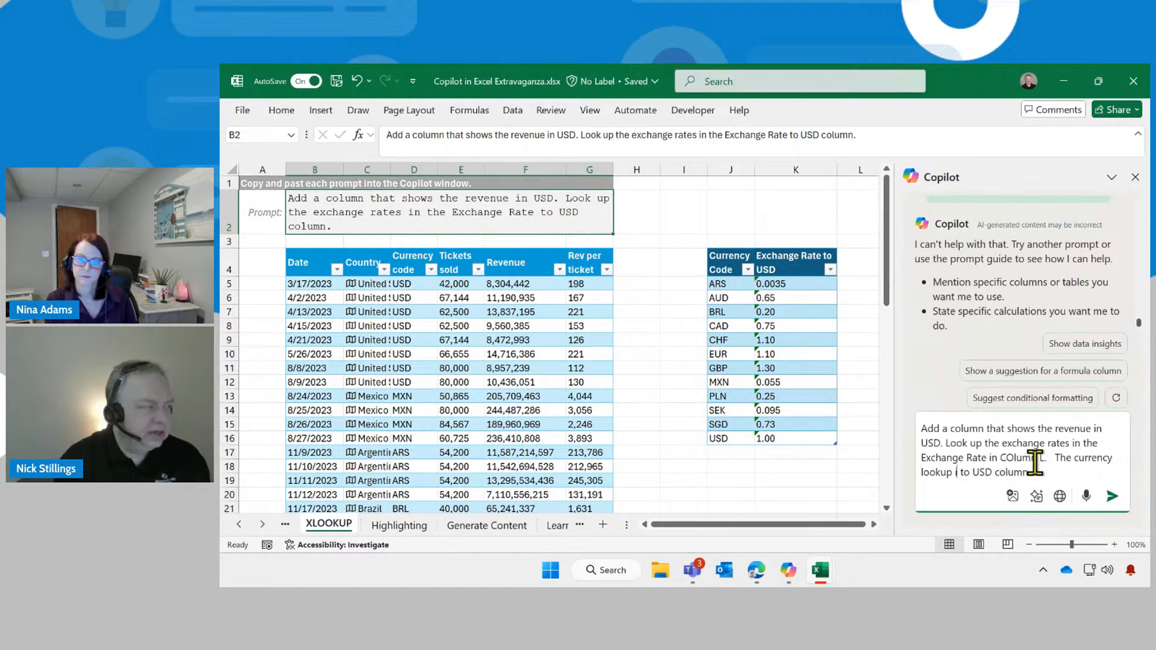
pyautogui.write(' in ')
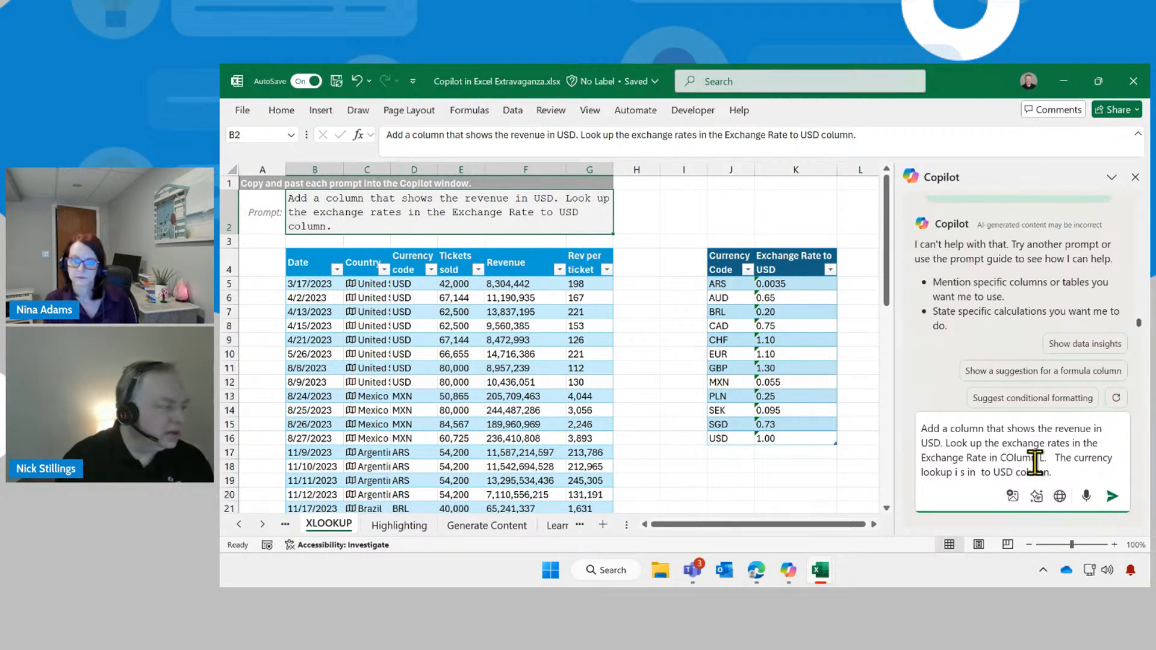
pyautogui.write('column D')
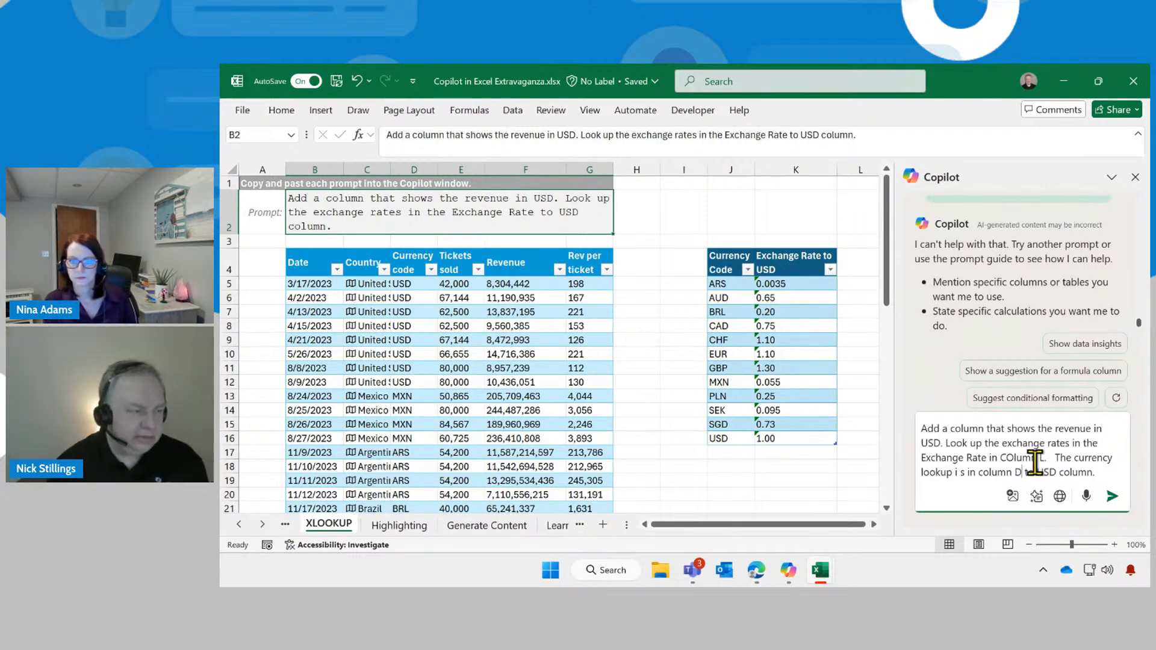
pyautogui.click(1112, 496)
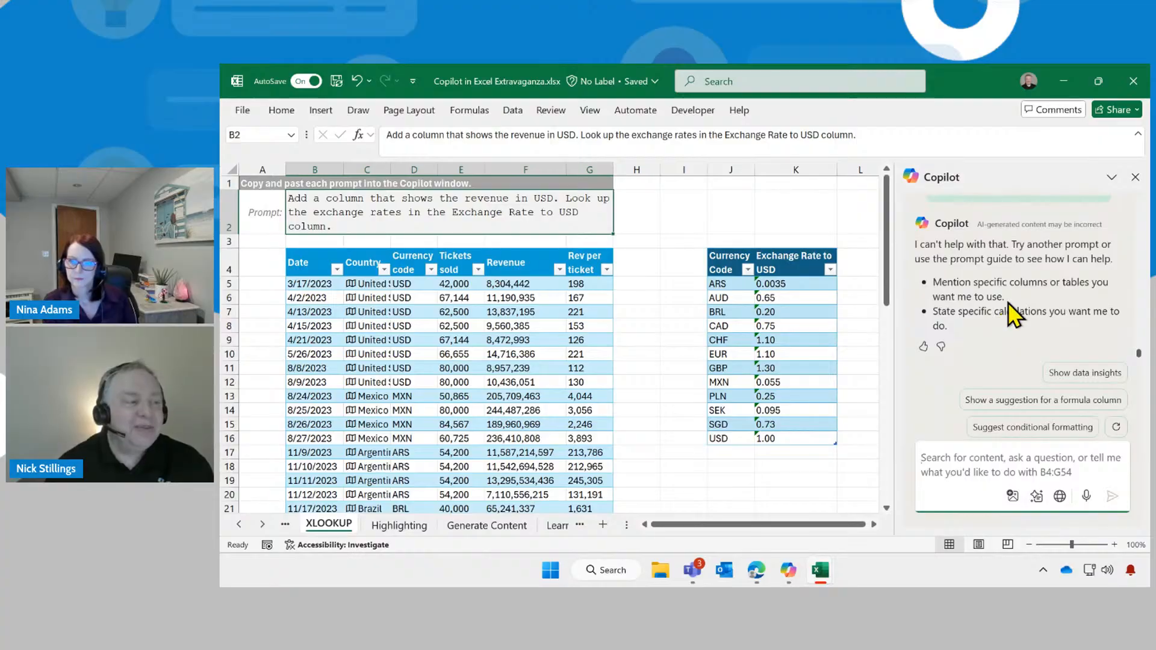
# - Look back through the earlier Copilot conversation and check the pane's options for a way to start over
pyautogui.scroll(5, 1008, 302)
pyautogui.scroll(10, 1009, 302)
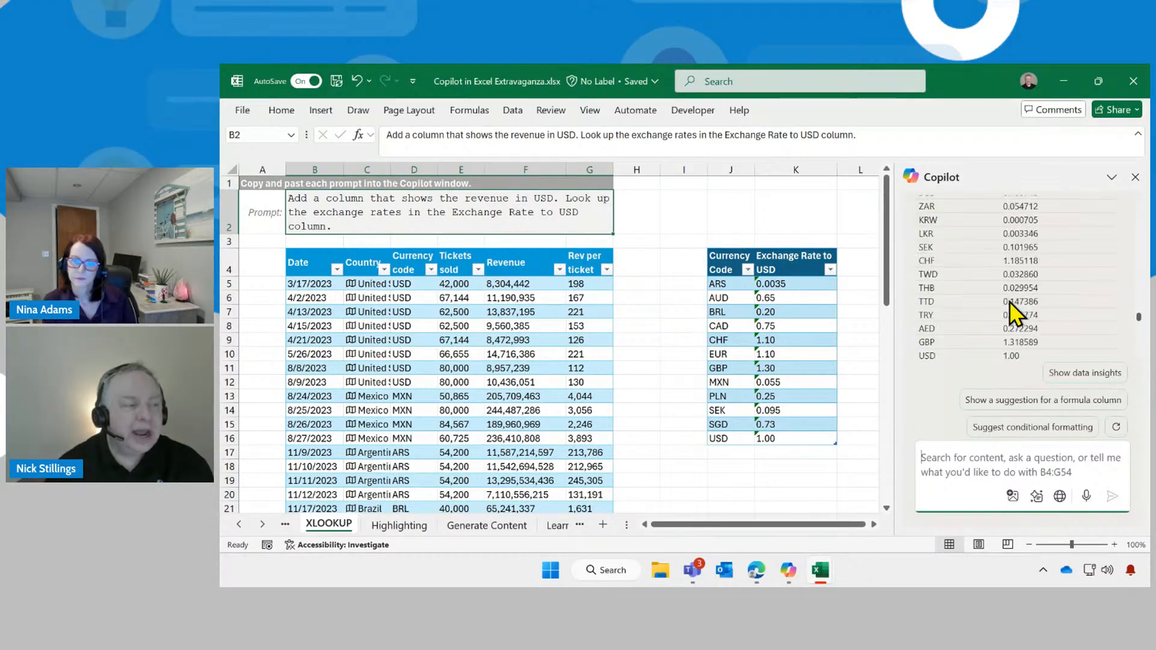
pyautogui.scroll(10, 1014, 296)
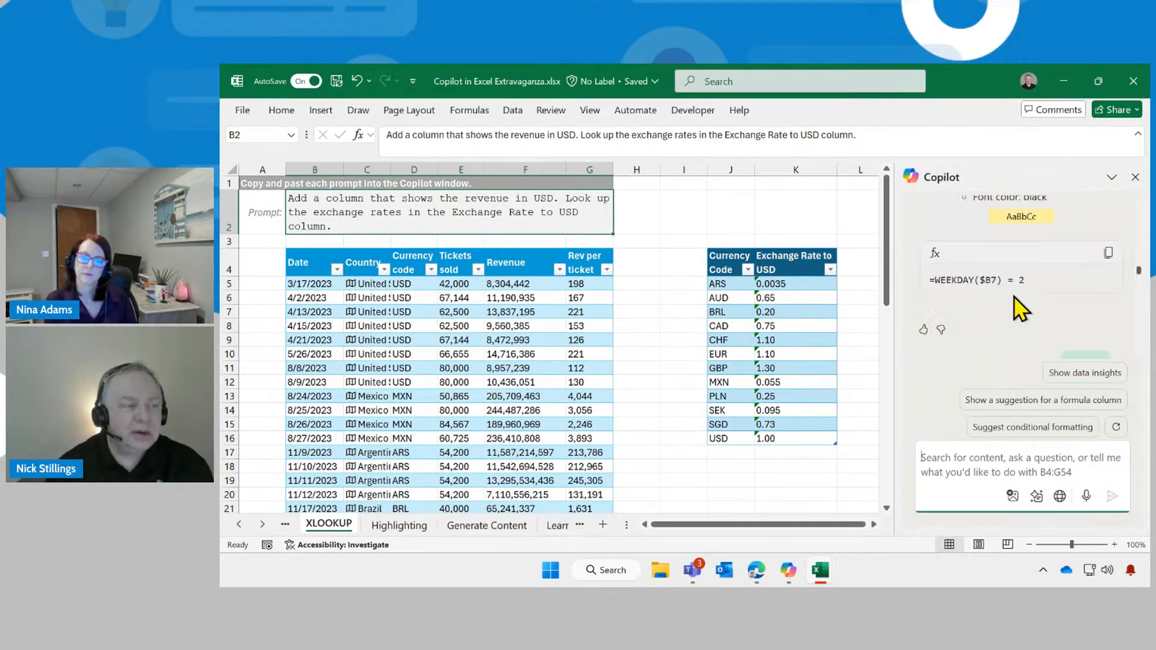
pyautogui.scroll(10, 1016, 293)
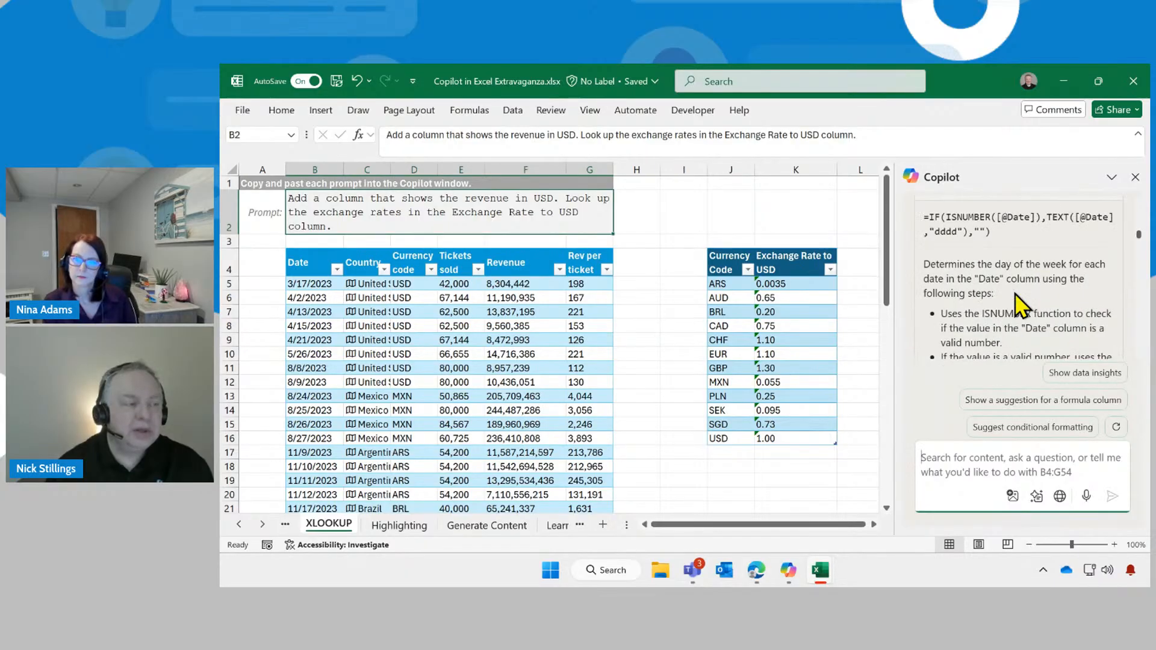
pyautogui.scroll(-3, 1017, 301)
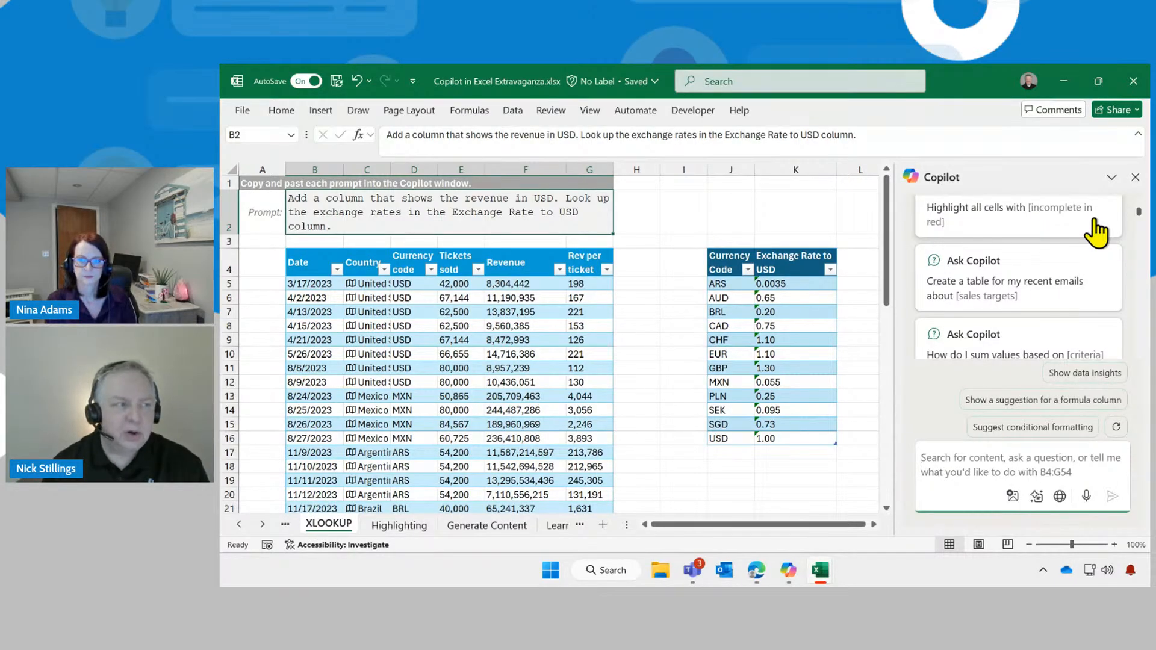
pyautogui.click(1112, 177)
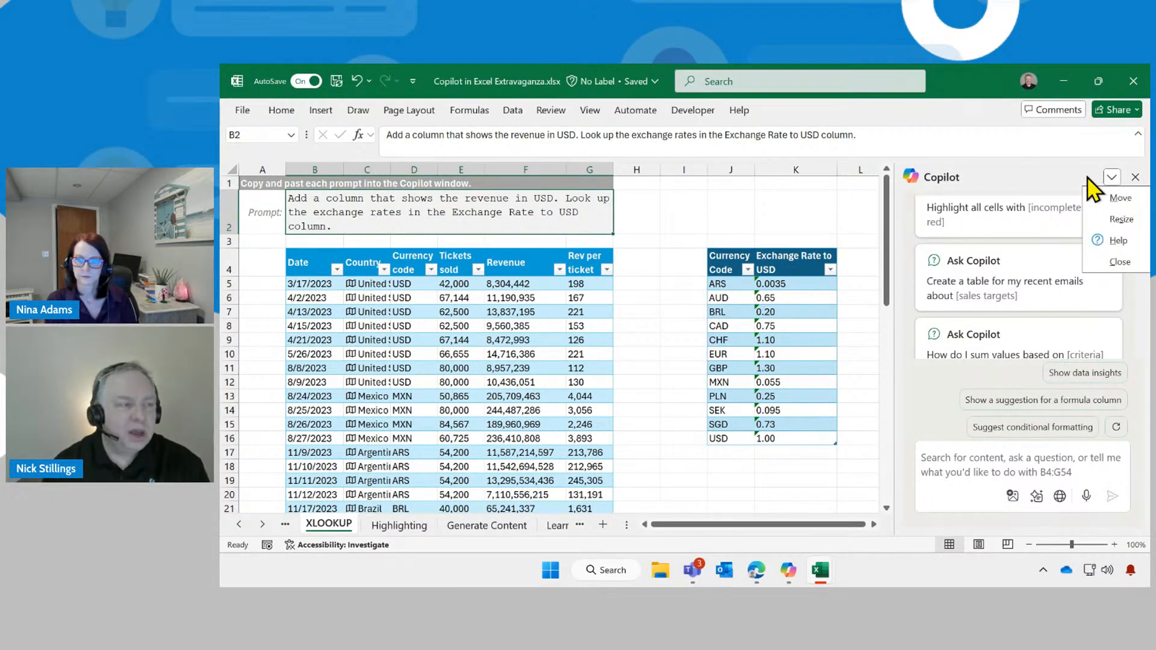
pyautogui.scroll(3, 983, 313)
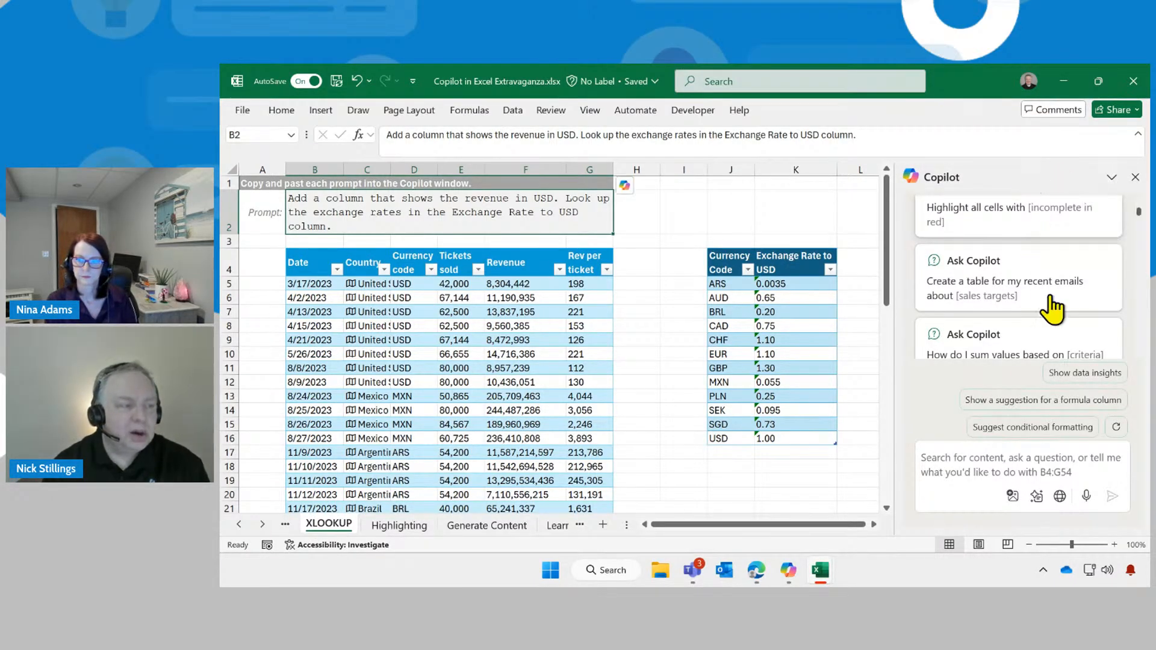
# - Close Copilot and reopen it beside the XLOOKUP sheet
pyautogui.click(1137, 177)
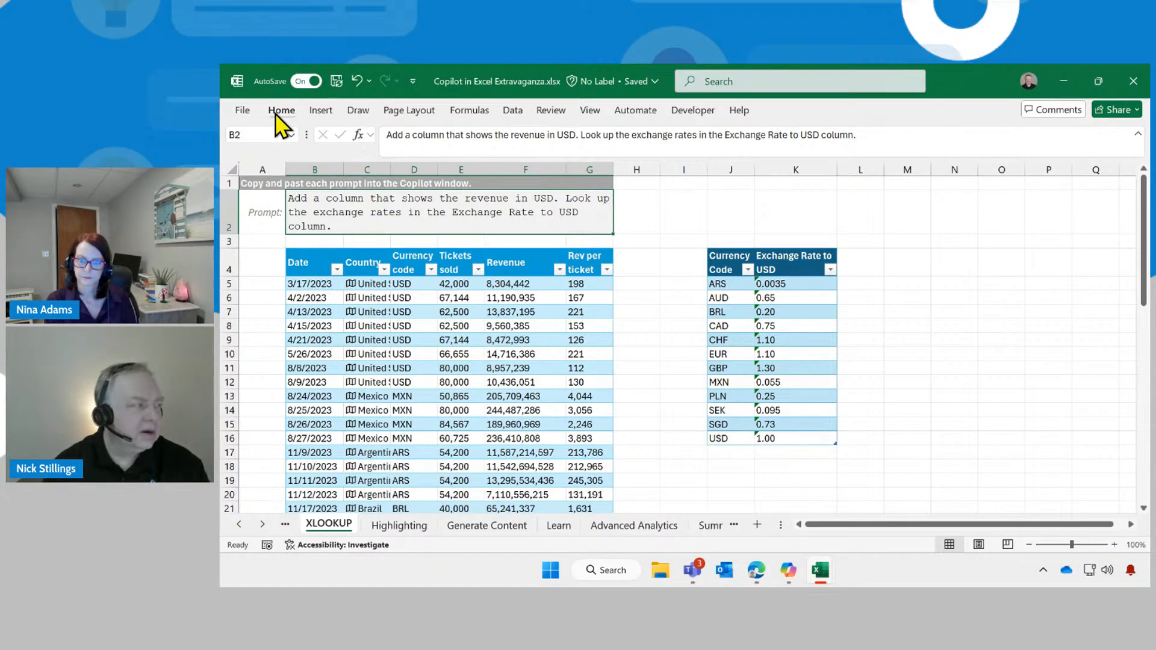
pyautogui.click(281, 111)
pyautogui.click(1091, 159)
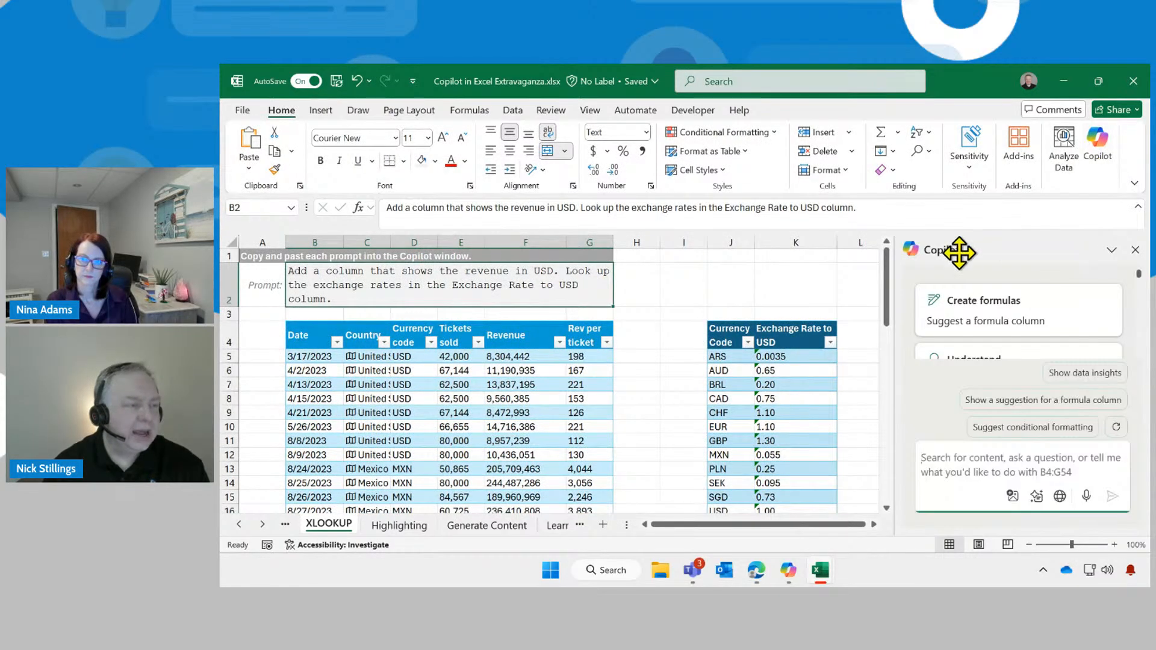
# - Send Copilot the message "new prompt" and submit its suggestion "Calculate revenue in USD using exchange rates"
pyautogui.click(951, 459)
pyautogui.write('new ')
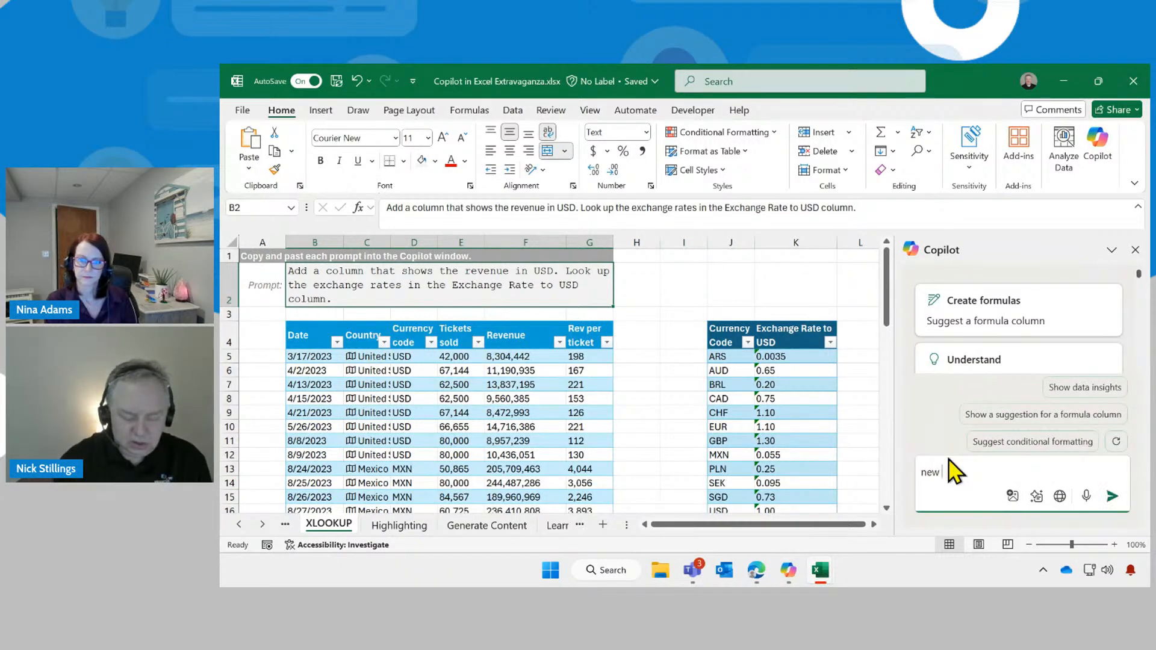
pyautogui.write('prompt')
pyautogui.press('Return')
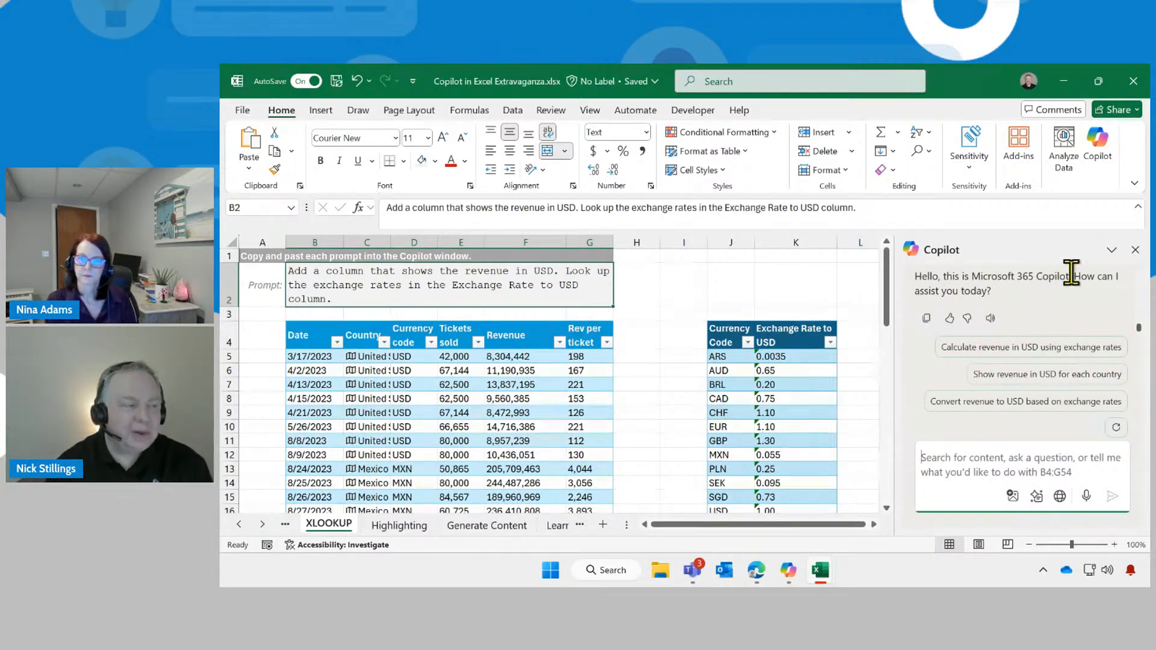
pyautogui.click(1056, 347)
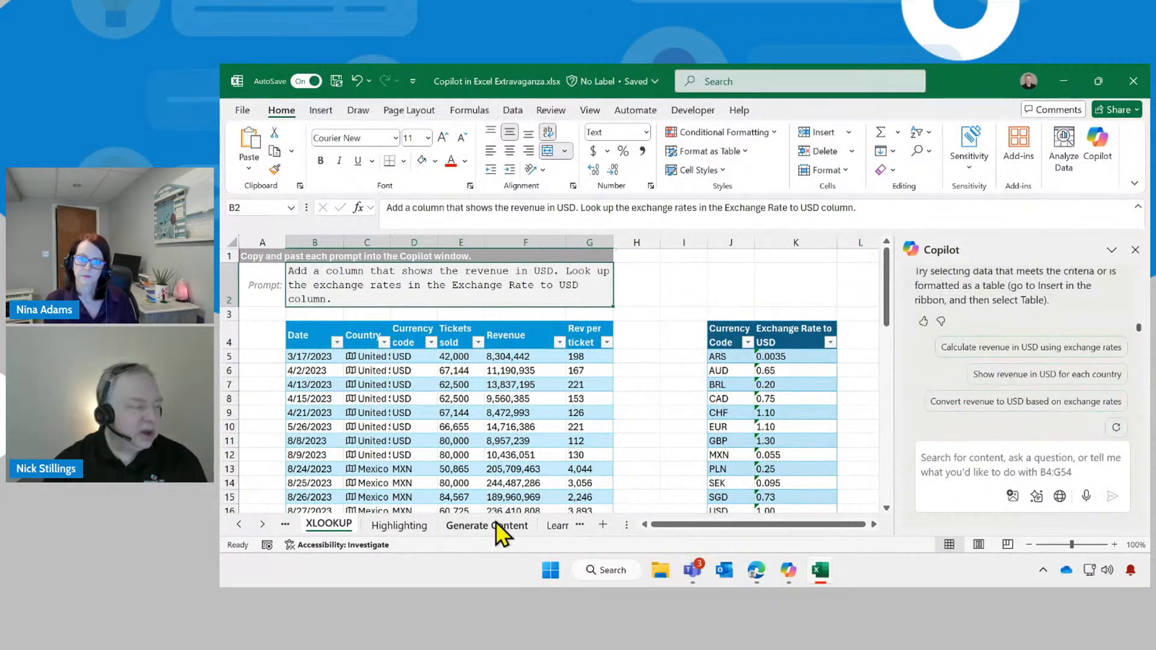
# - Switch to the Highlighting sheet and collapse the ribbon to make room for the campaign table
pyautogui.click(496, 522)
pyautogui.click(399, 525)
pyautogui.scroll(-2, 485, 433)
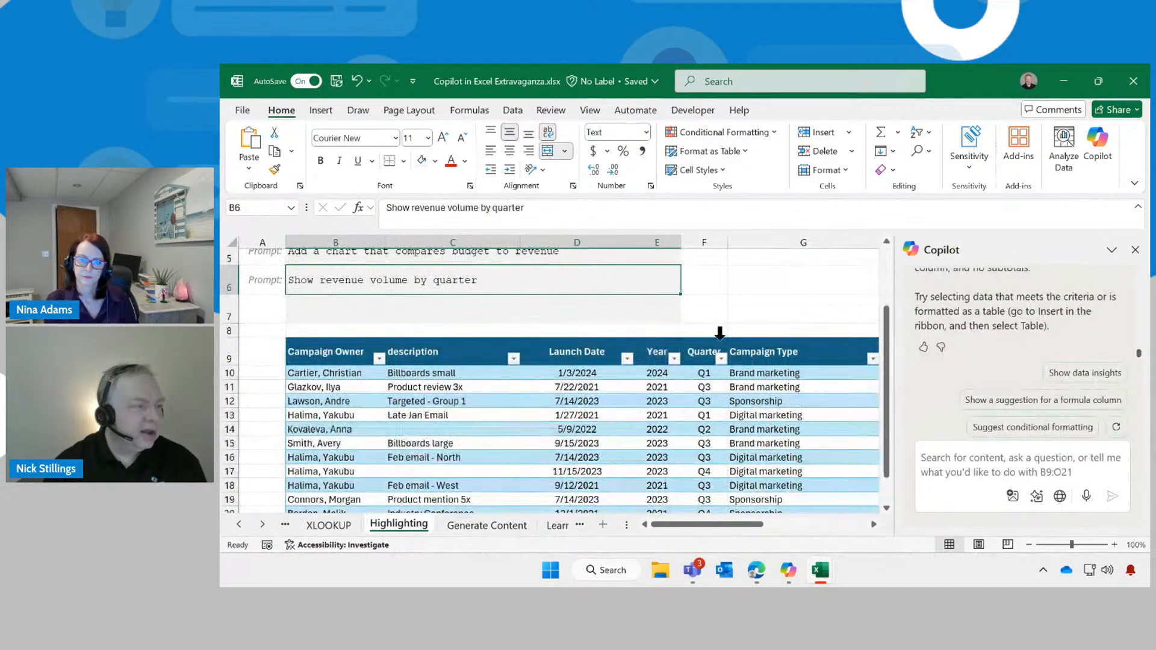
pyautogui.doubleClick(279, 111)
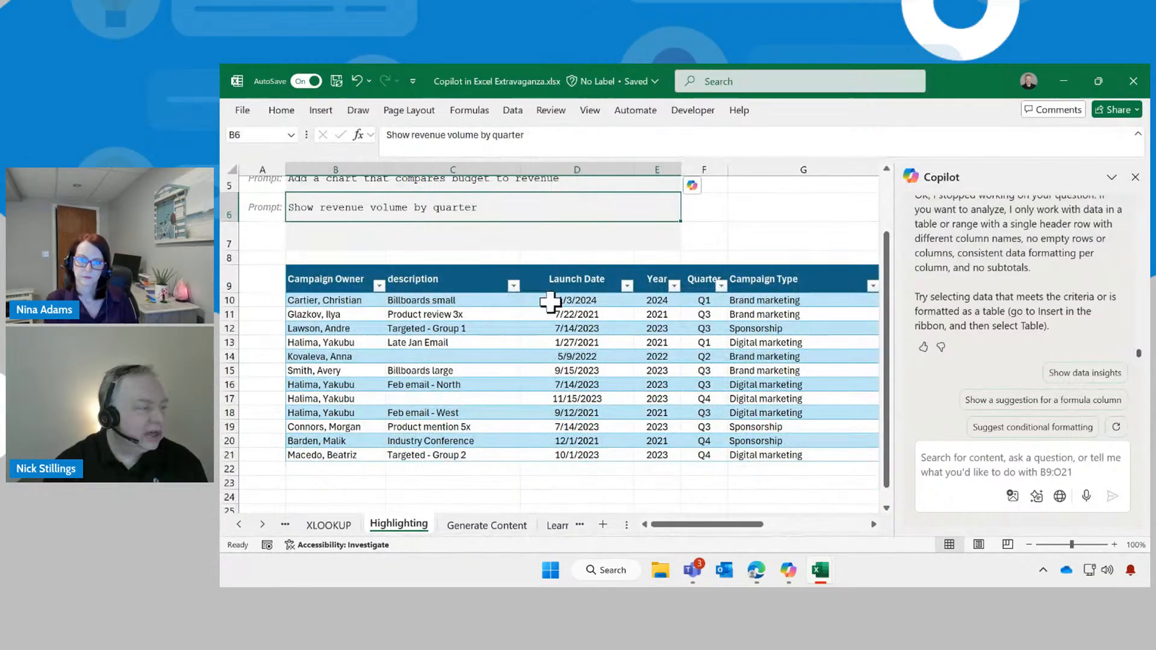
# - Select the Launch Date values in D10:D21 and have Copilot suggest conditional formatting, reviewing its suggestions
pyautogui.moveTo(564, 297); pyautogui.dragTo(583, 456)
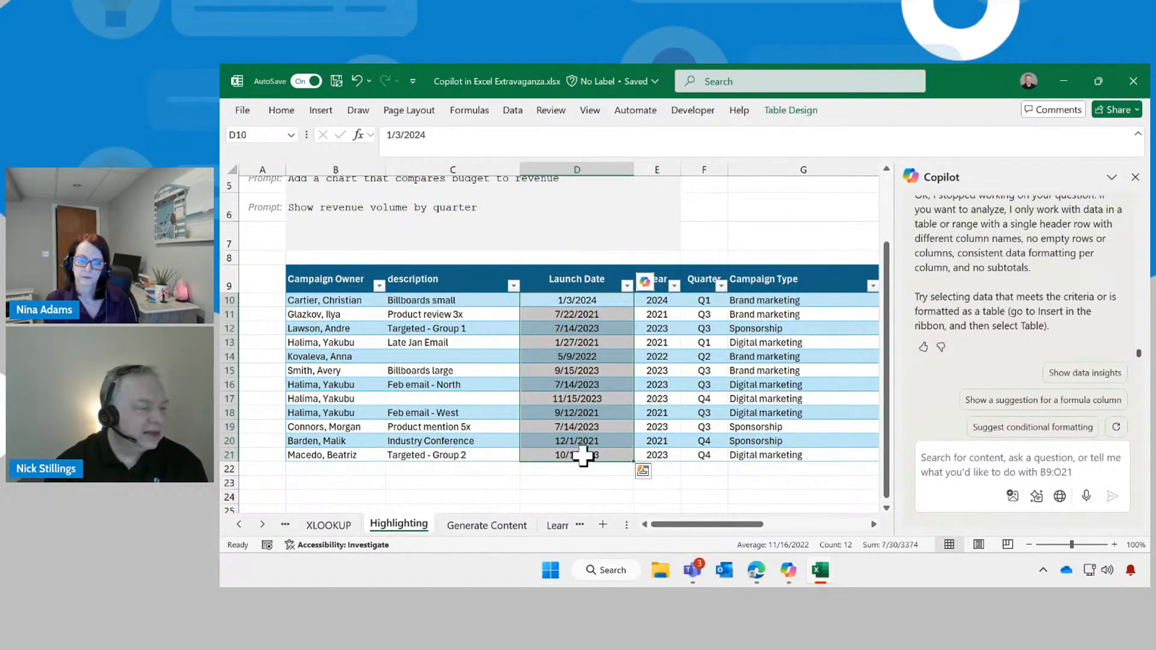
pyautogui.click(1050, 429)
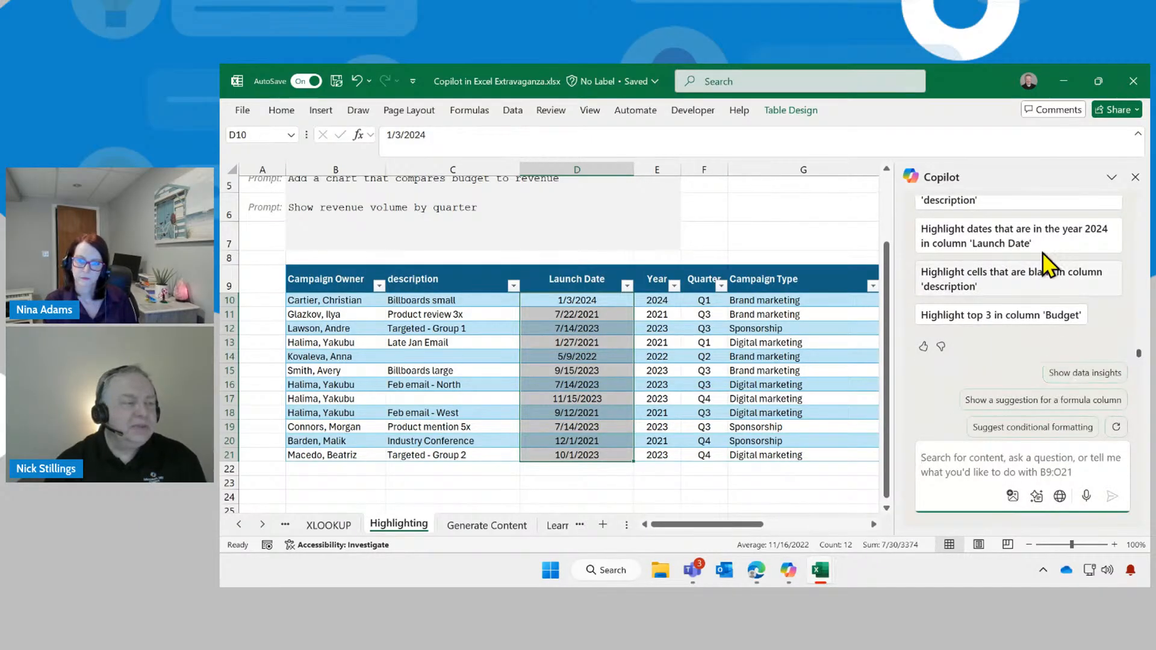
pyautogui.scroll(3, 1047, 263)
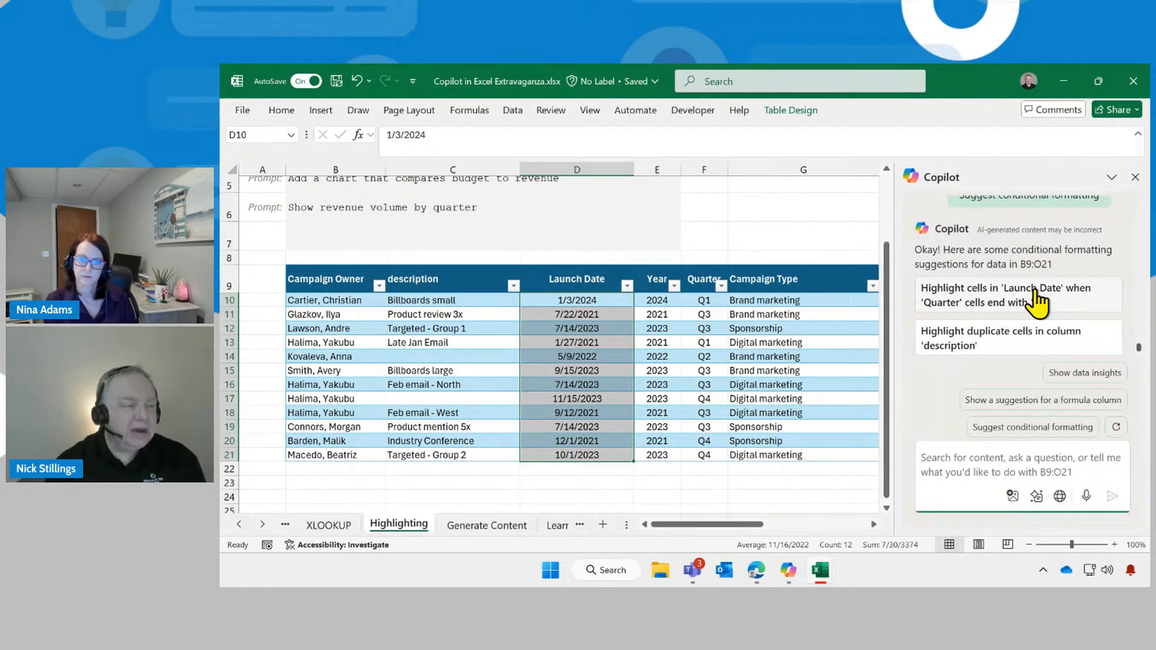
pyautogui.scroll(-2, 1037, 301)
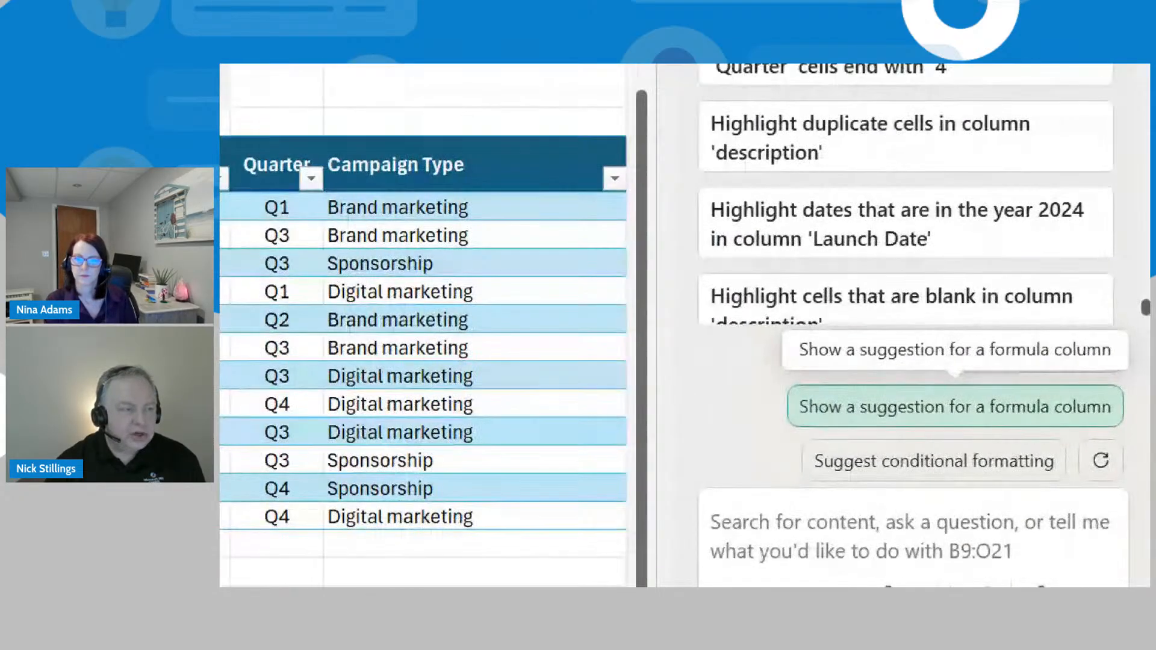
pyautogui.moveTo(1029, 371)
pyautogui.mouseDown()
pyautogui.moveTo(861, 369)
pyautogui.moveTo(740, 425)
pyautogui.moveTo(800, 448)
pyautogui.moveTo(772, 431)
pyautogui.mouseUp()
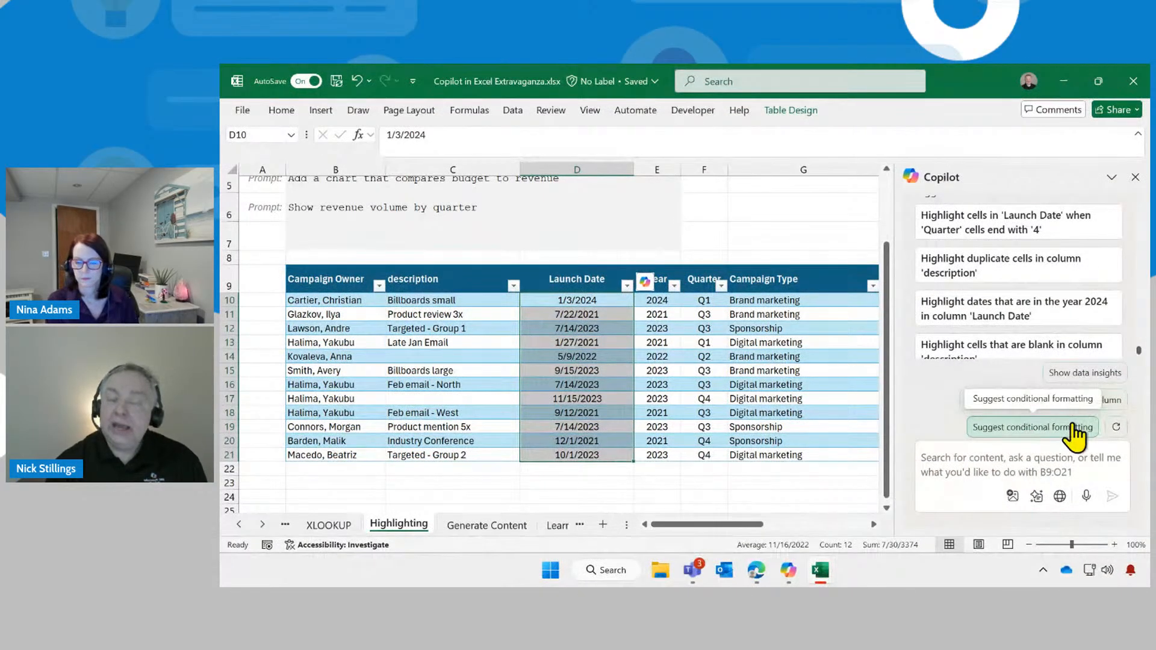
# - Open the Copilot Prompt Gallery and browse its sample Excel prompts
pyautogui.click(1037, 498)
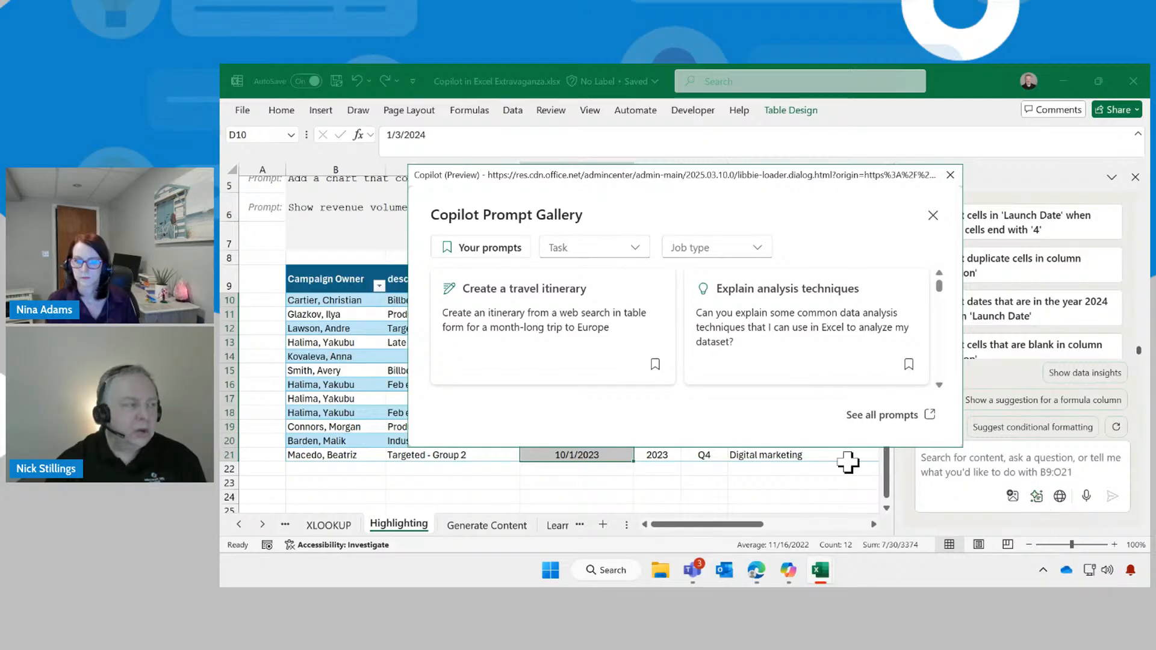
pyautogui.scroll(-1, 565, 332)
pyautogui.scroll(-4, 565, 331)
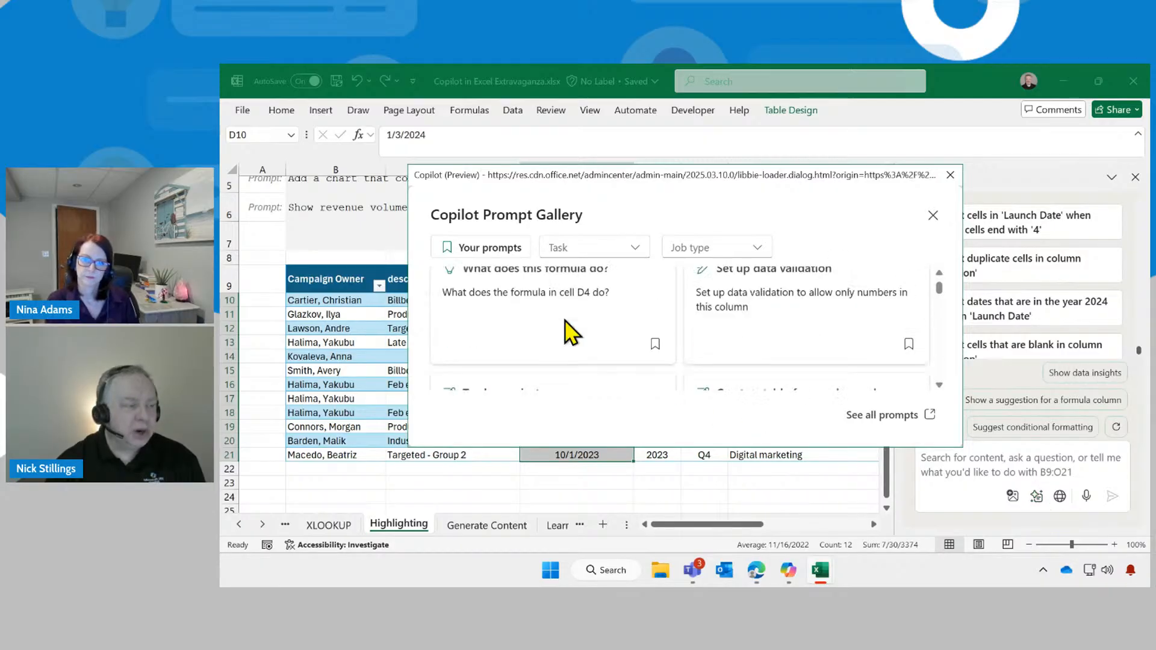
# - Open the full Copilot Prompt Gallery in the browser and look through the Prompts to try cards
pyautogui.click(871, 421)
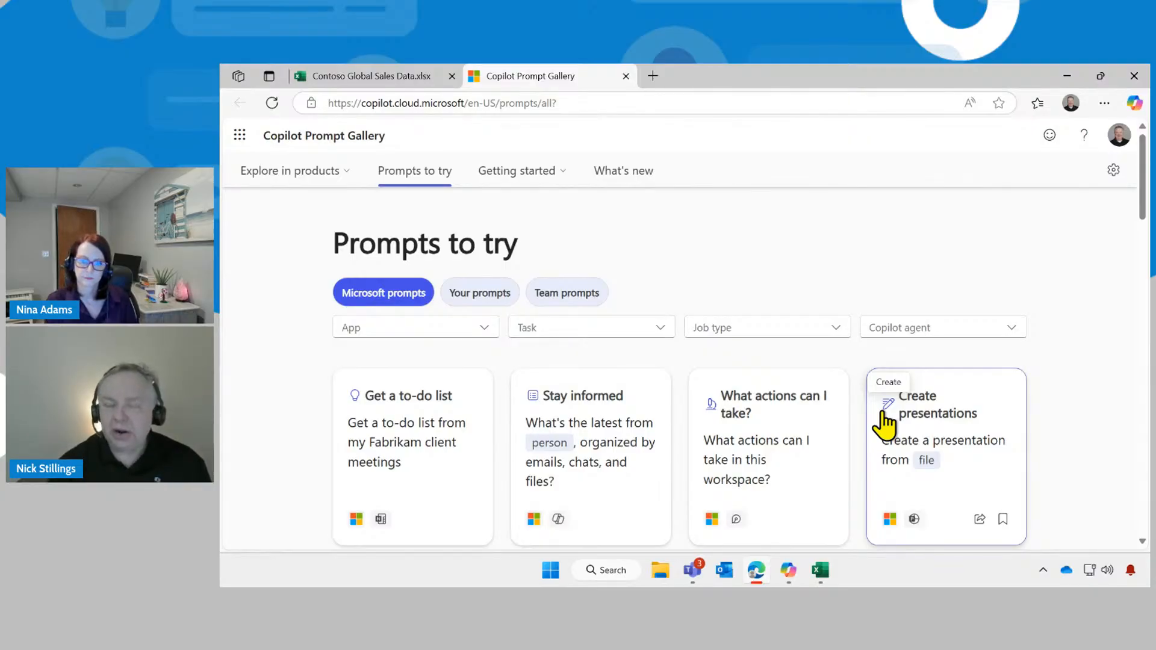
pyautogui.scroll(-3, 1085, 364)
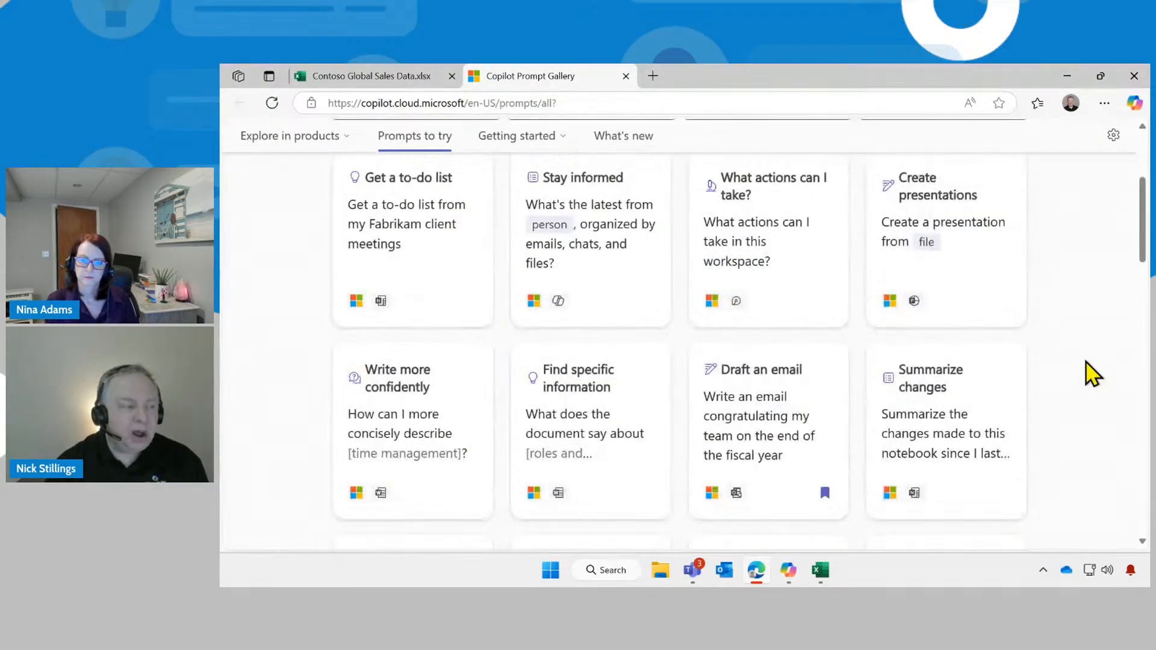
pyautogui.scroll(-3, 1085, 364)
pyautogui.scroll(6, 1081, 370)
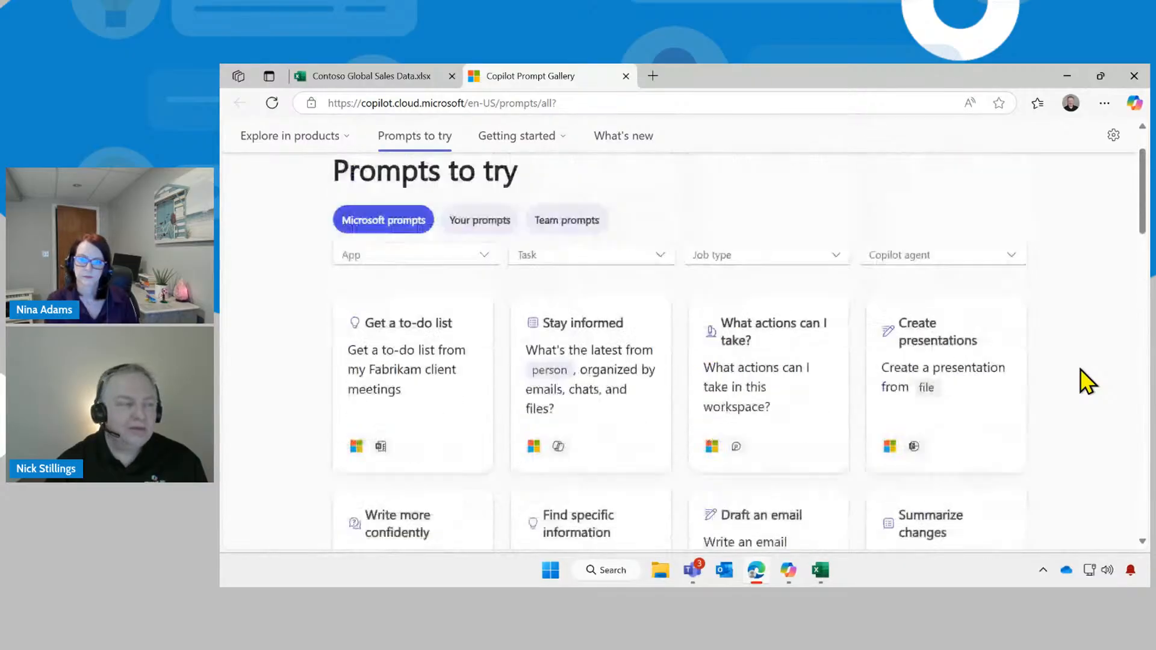
# - Filter the Prompts to try by the Excel app
pyautogui.click(443, 335)
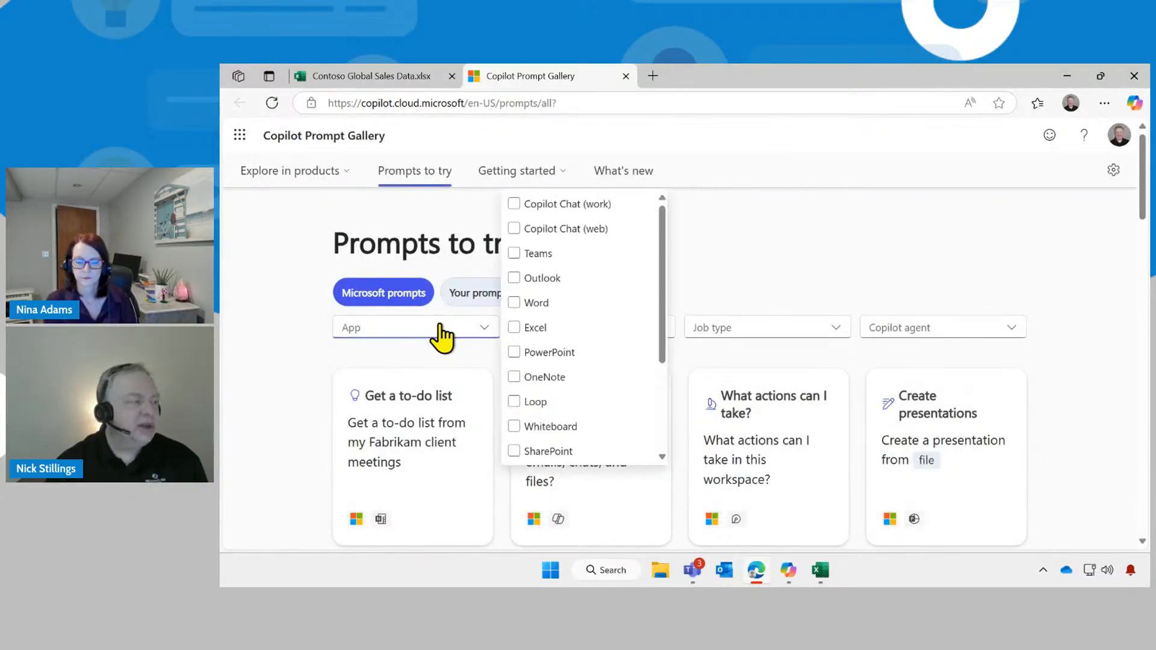
pyautogui.click(515, 328)
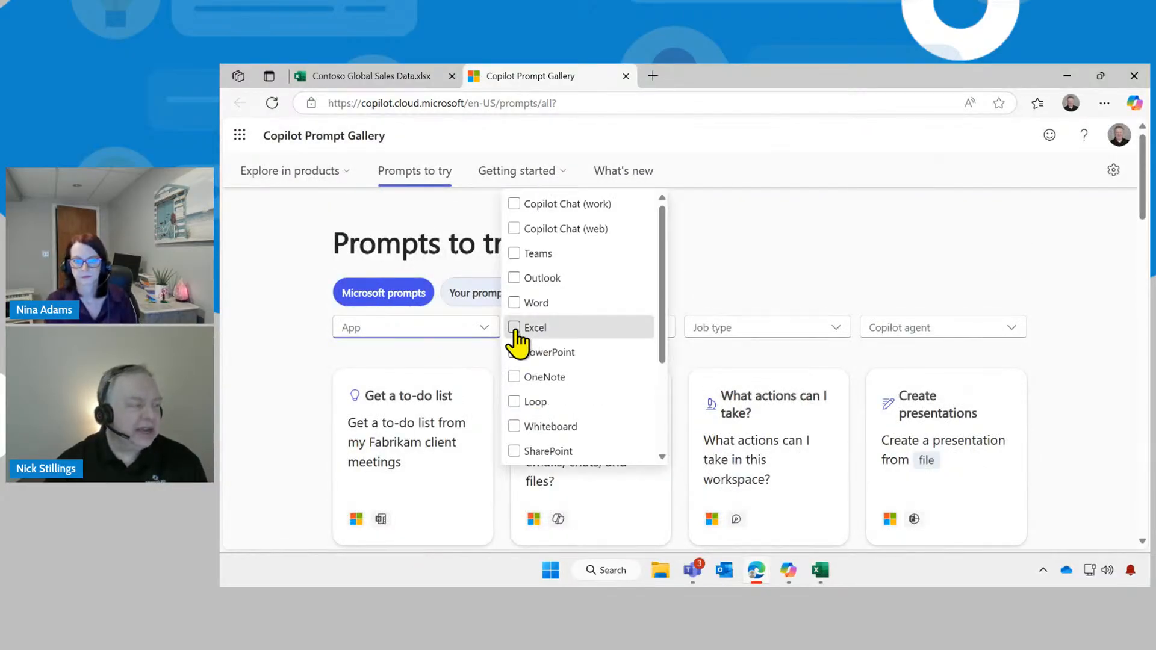
pyautogui.click(790, 272)
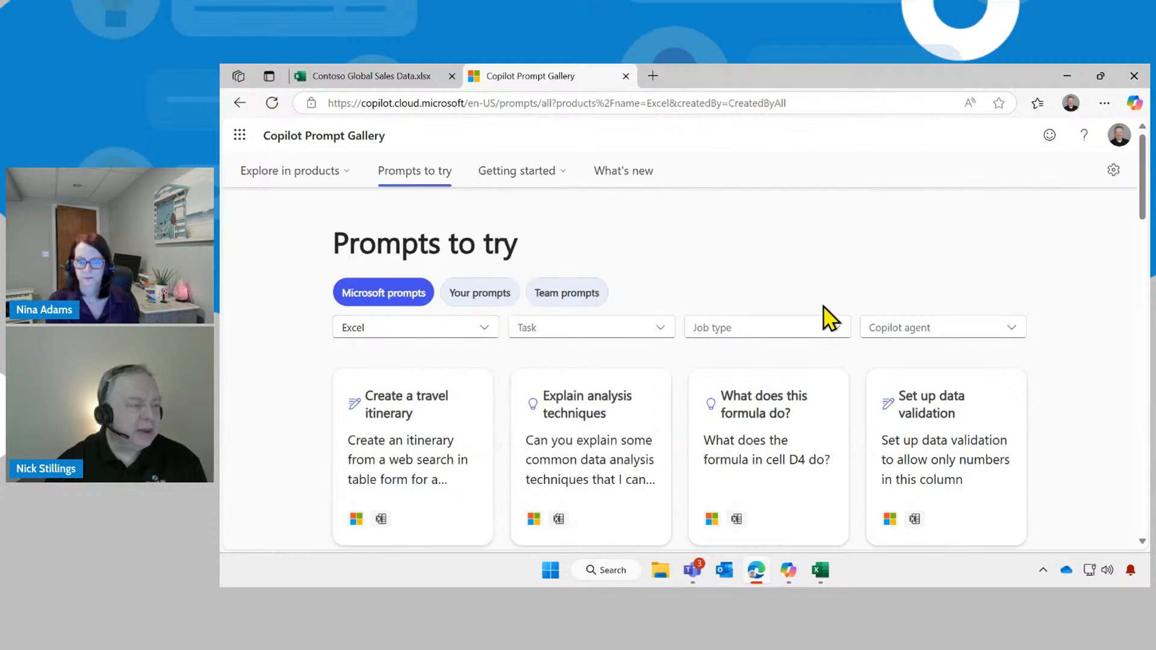
# - Try filtering the Excel prompts by the Finance and Communications job types, and clear both filters again
pyautogui.click(797, 338)
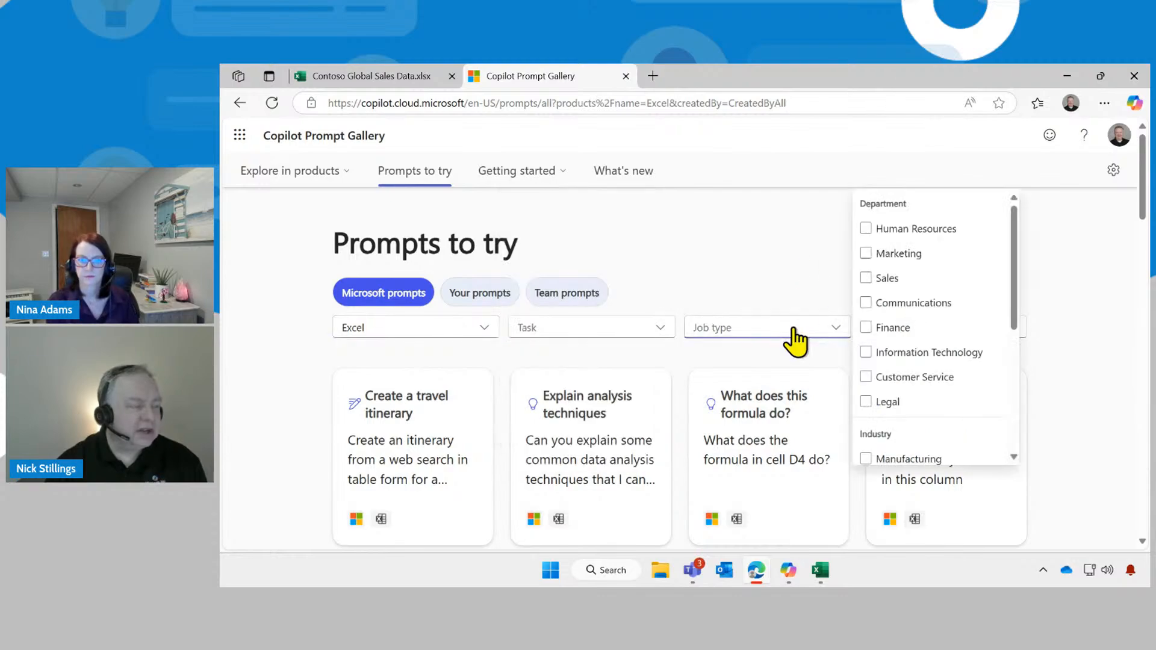
pyautogui.click(865, 328)
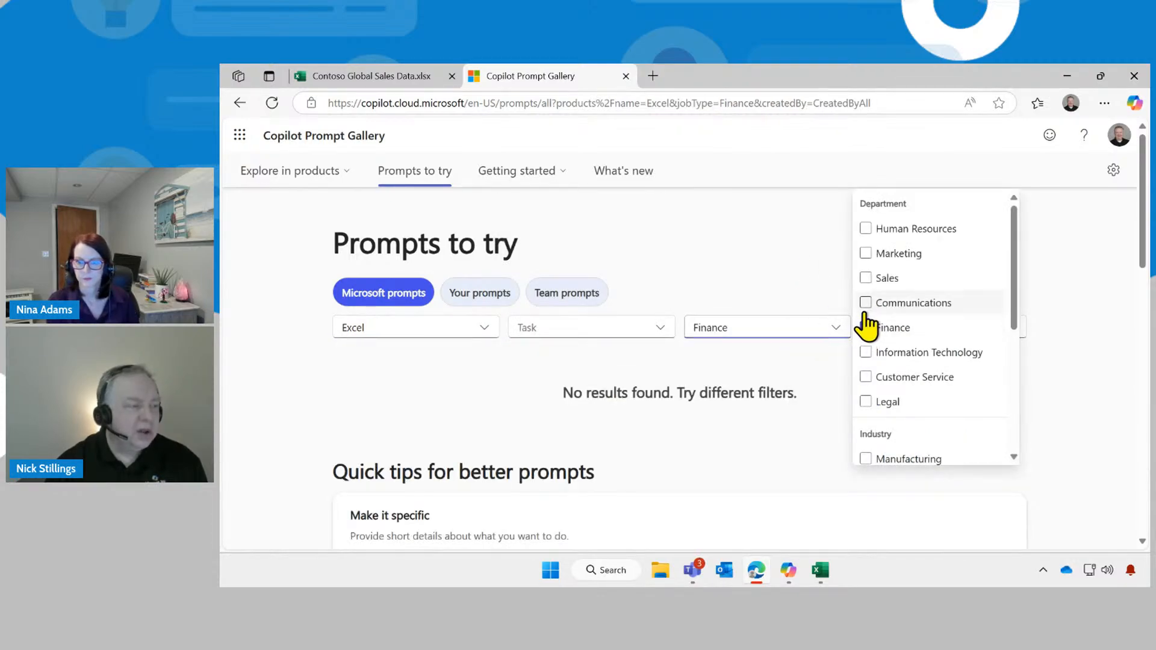
pyautogui.click(866, 303)
pyautogui.click(866, 278)
pyautogui.click(869, 278)
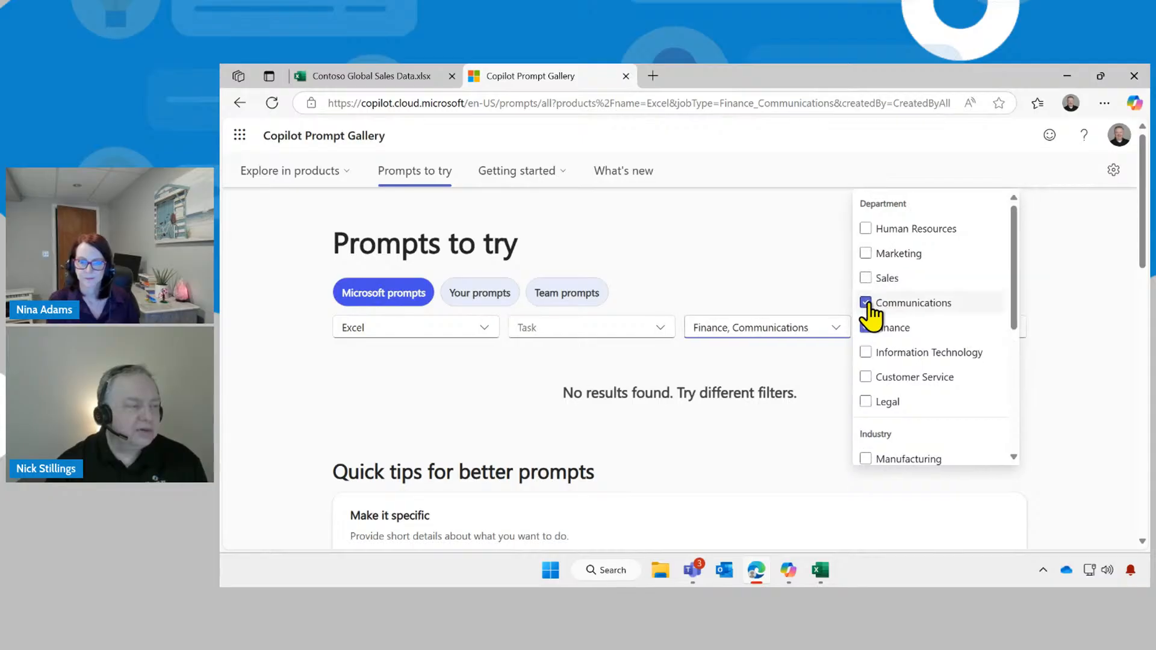
pyautogui.click(868, 302)
pyautogui.click(867, 327)
pyautogui.click(1078, 382)
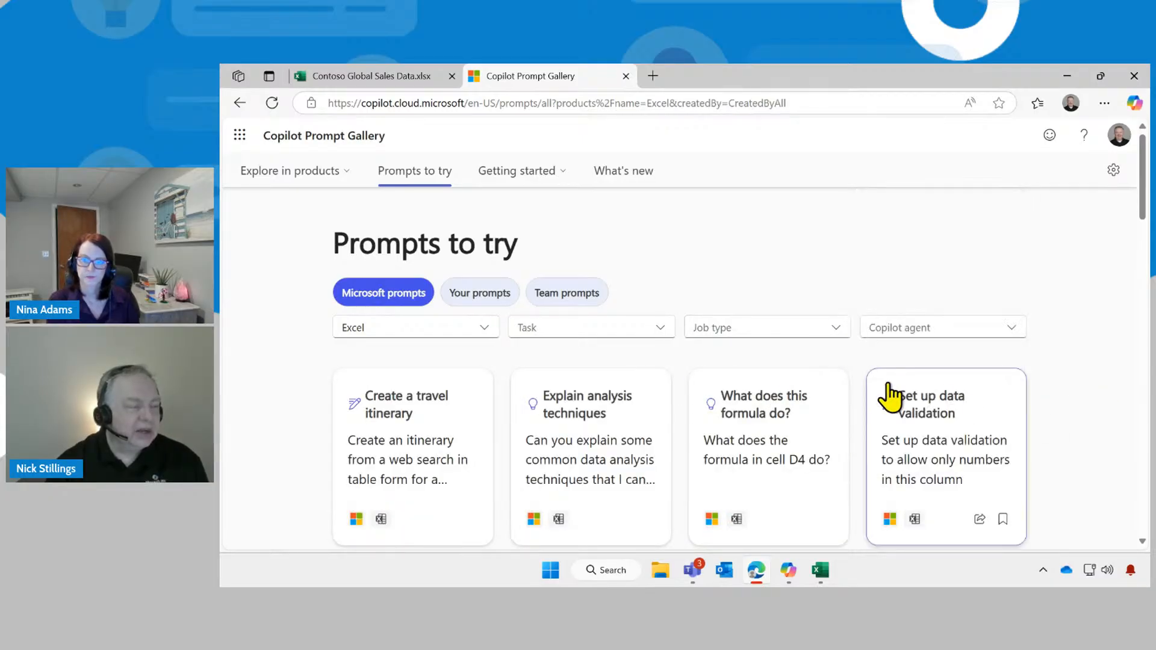
# - Open the "Learn something new" prompt and try it in Contoso Global Sales Data.xlsx, accepting the Copilot sign-in
pyautogui.scroll(-3, 861, 397)
pyautogui.click(793, 404)
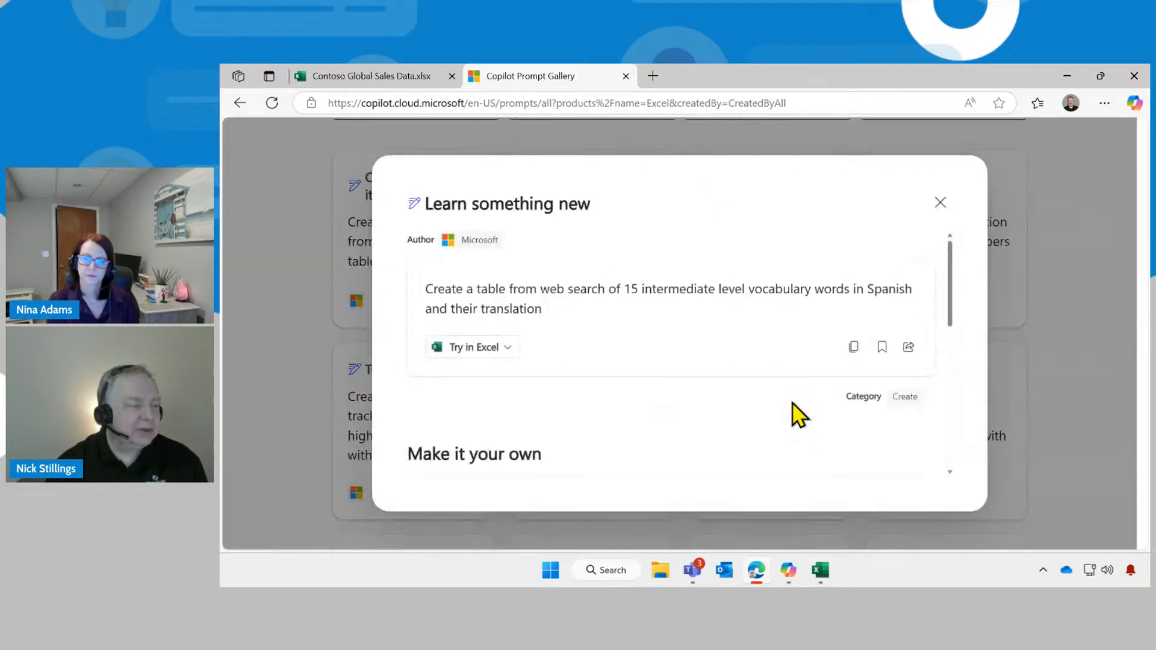
pyautogui.click(459, 349)
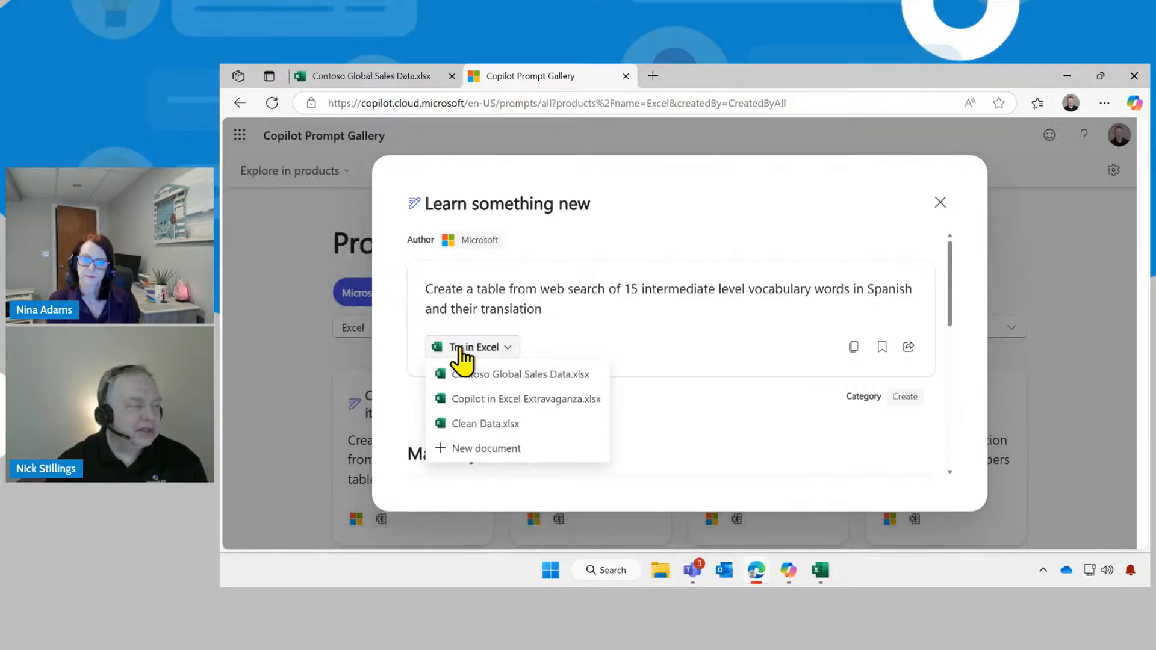
pyautogui.click(476, 377)
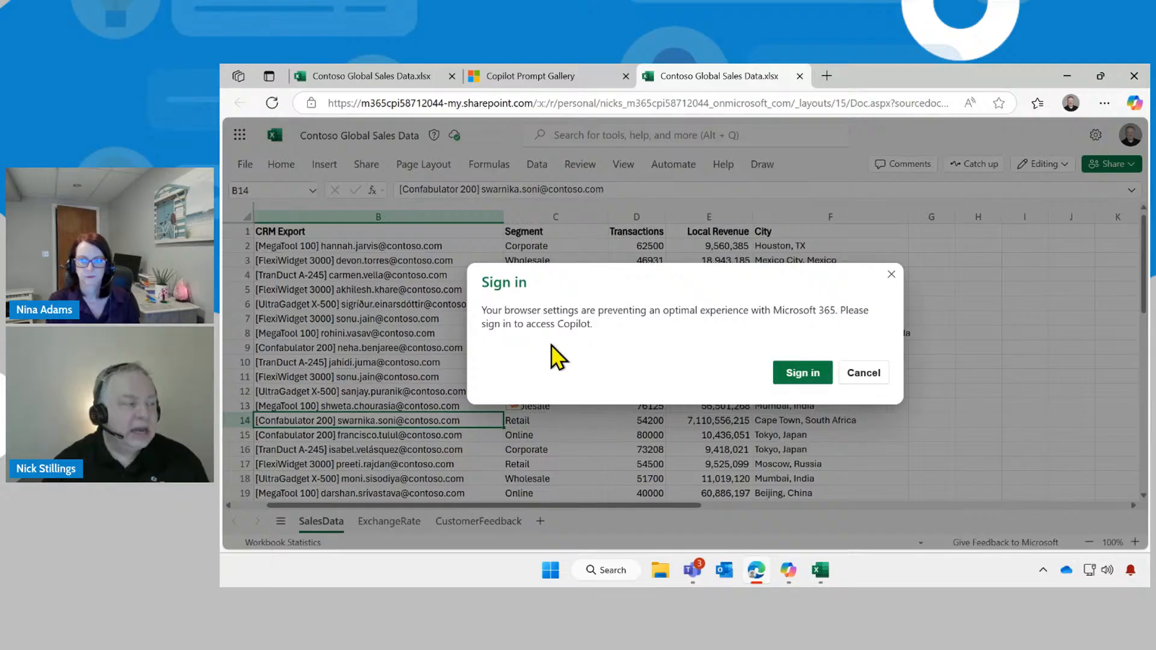
pyautogui.click(800, 378)
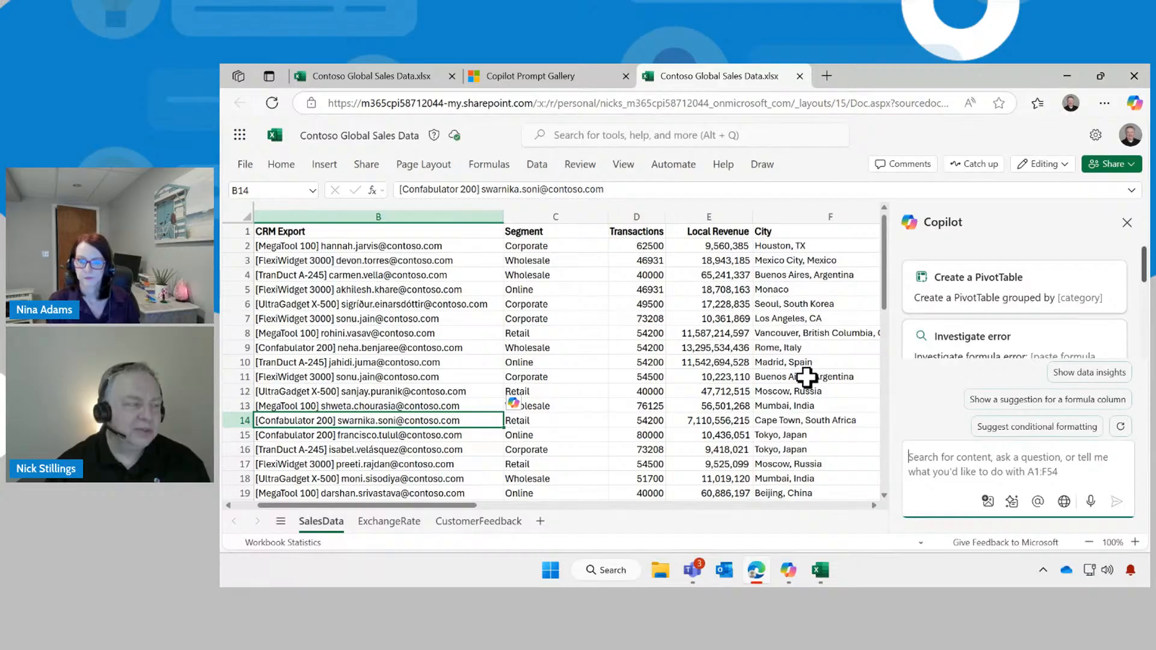
# - Close the Copilot Prompt Gallery dialog in the desktop Excel workbook and return to the browser
pyautogui.click(1067, 76)
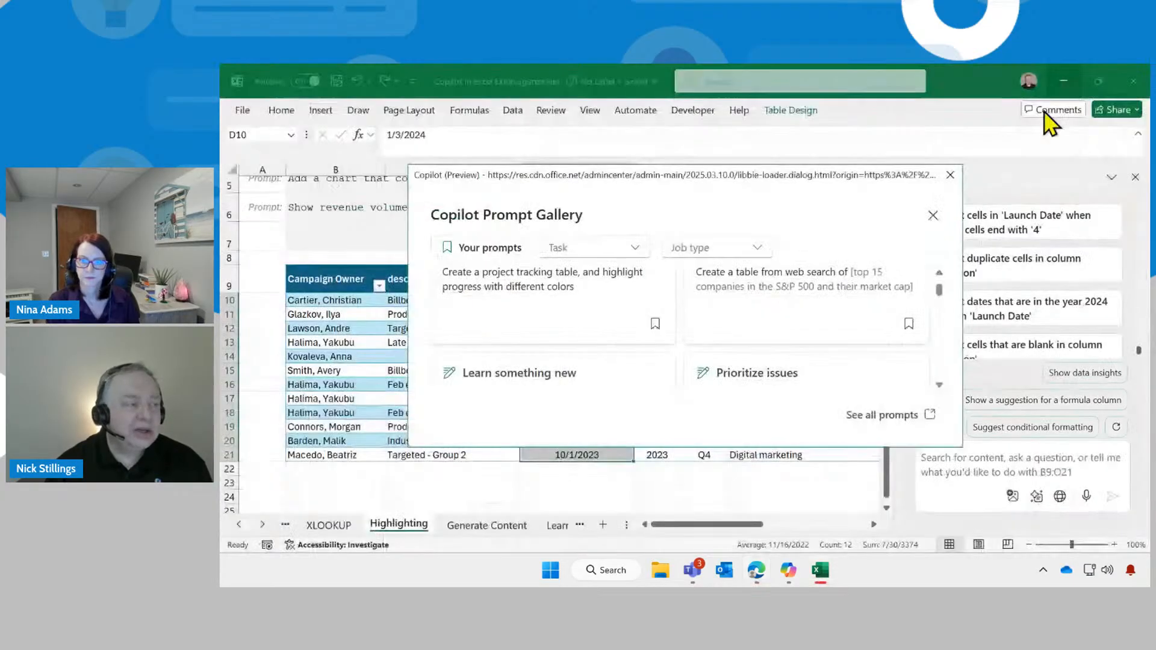
pyautogui.click(951, 174)
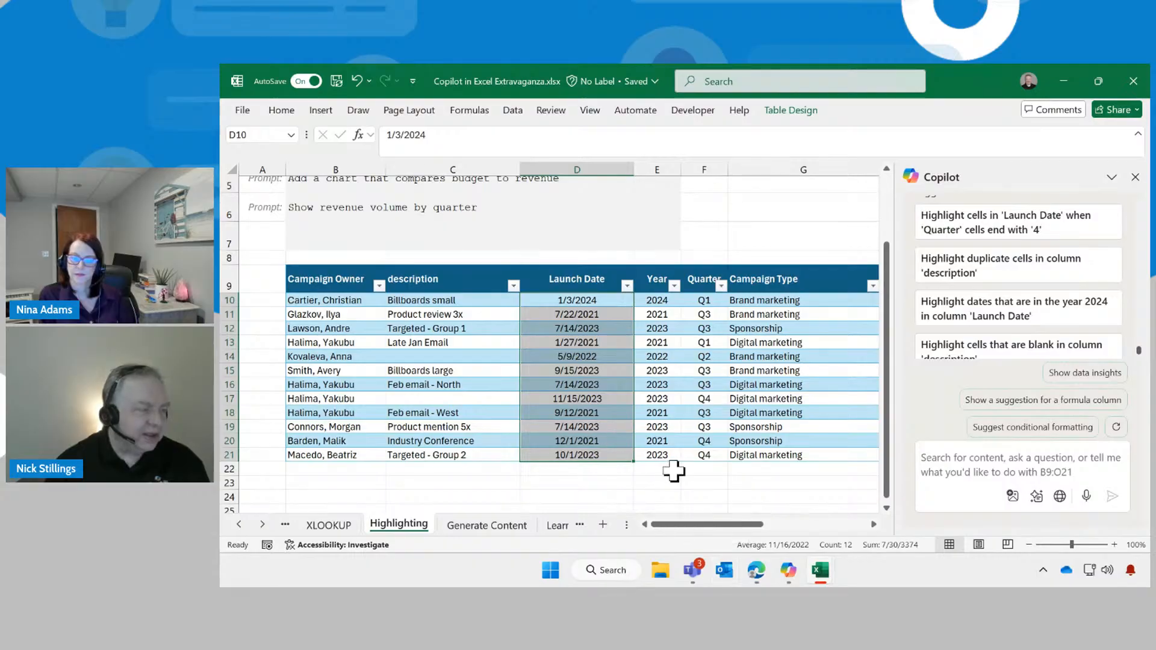
pyautogui.click(753, 570)
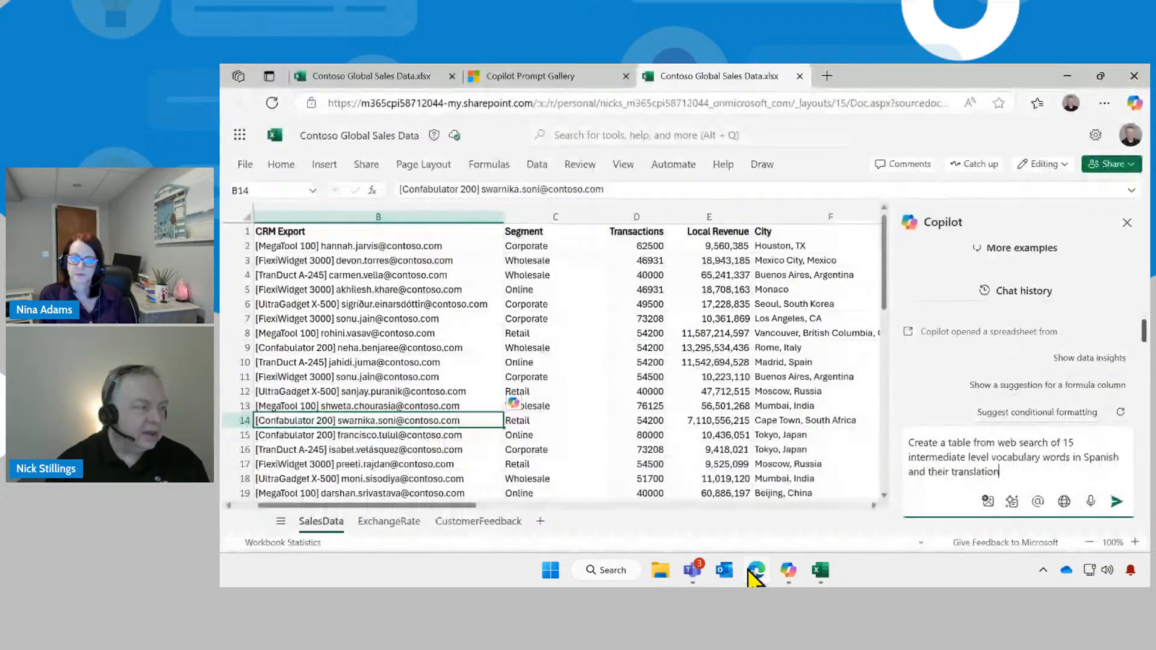
# - Go to support.microsoft.com in the current browser tab
pyautogui.click(607, 105)
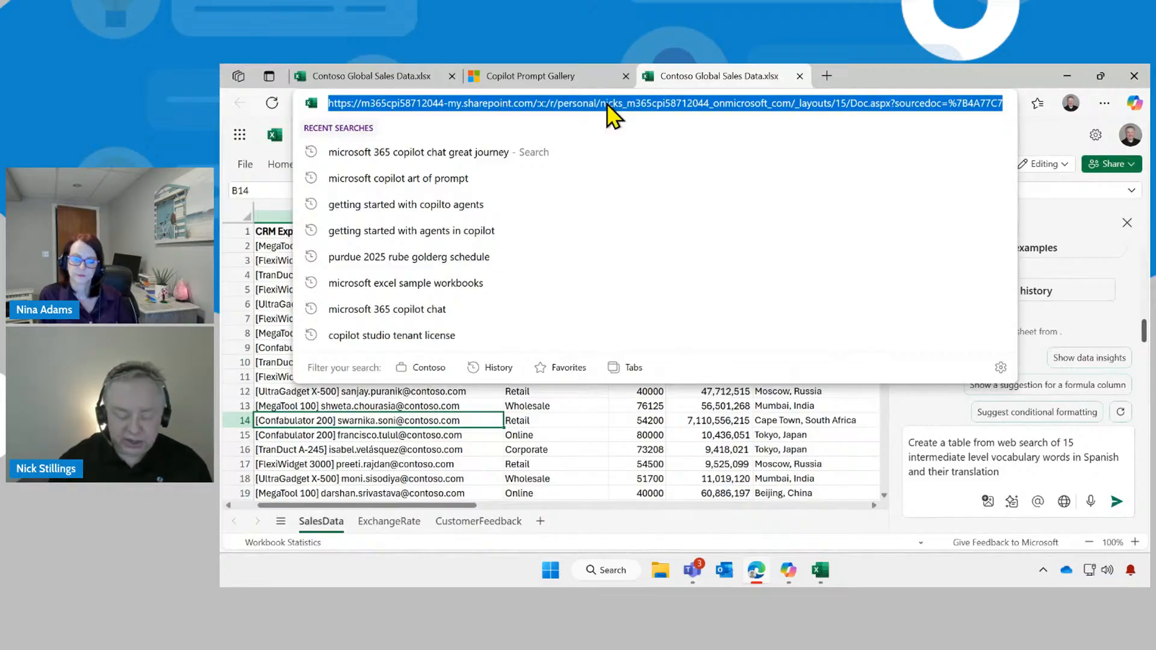
pyautogui.write('suppo')
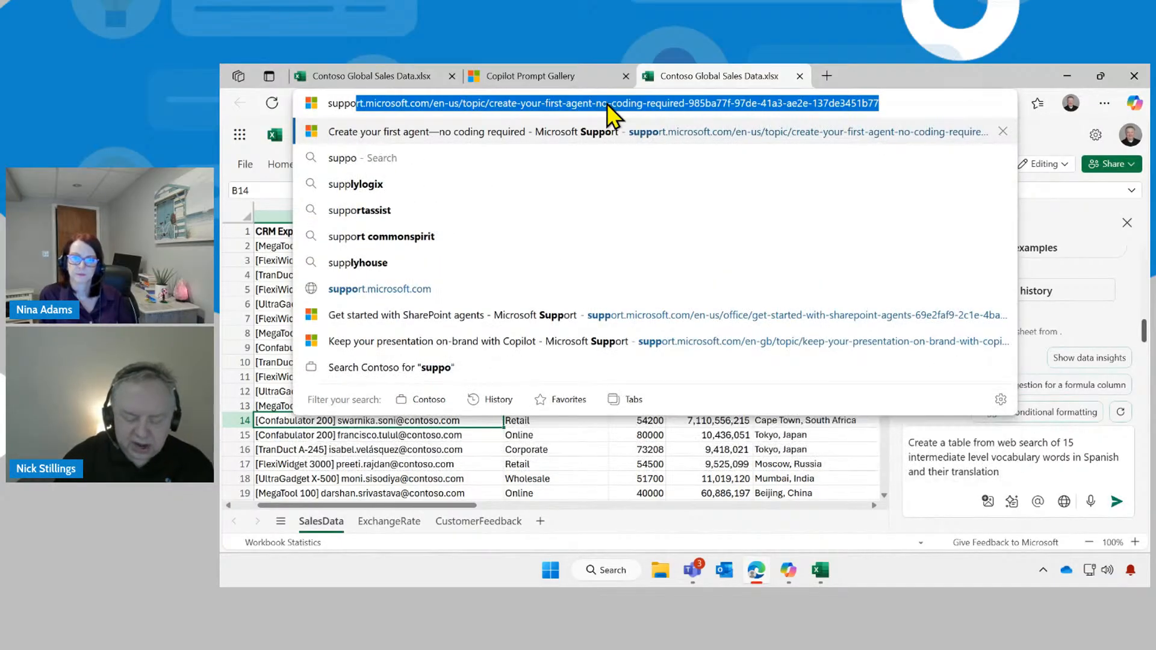
pyautogui.write('rt.microsoft.com')
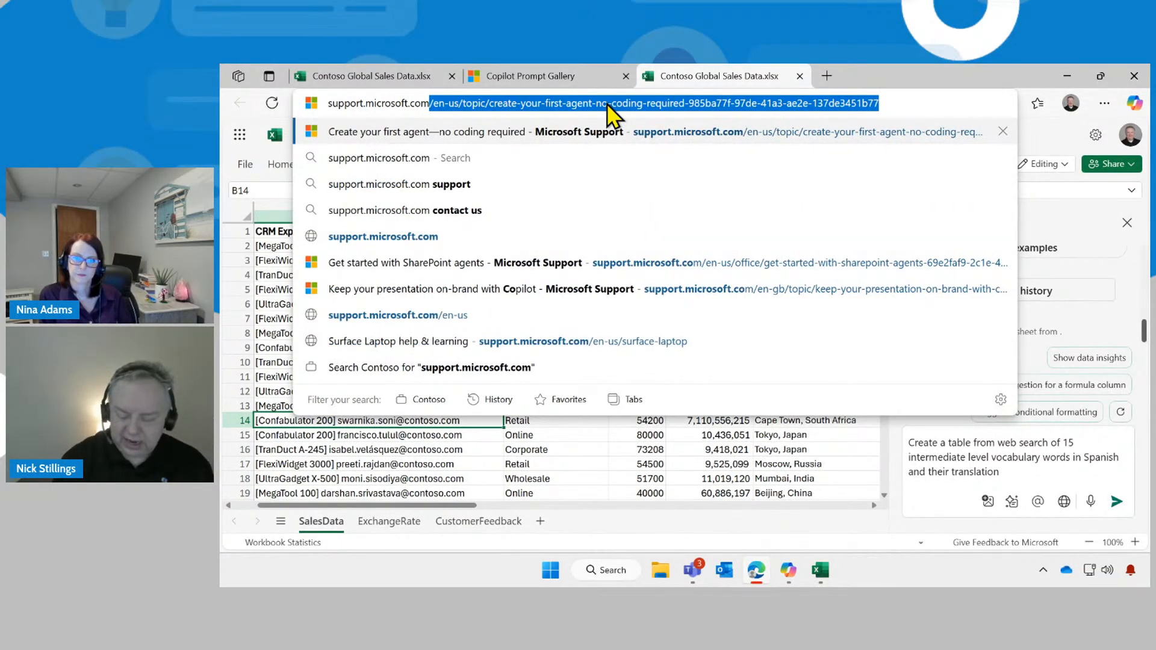
pyautogui.press('Delete')
pyautogui.press('Return')
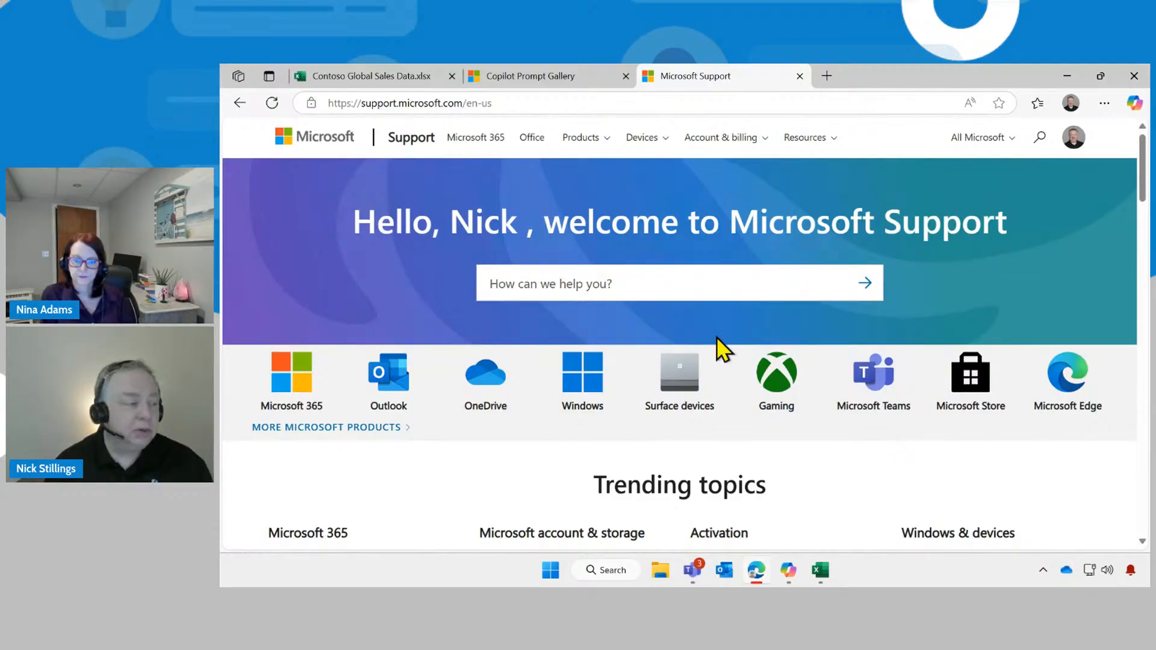
# - Show the full list of Microsoft products on the support site and open the Excel help page
pyautogui.scroll(-5, 689, 301)
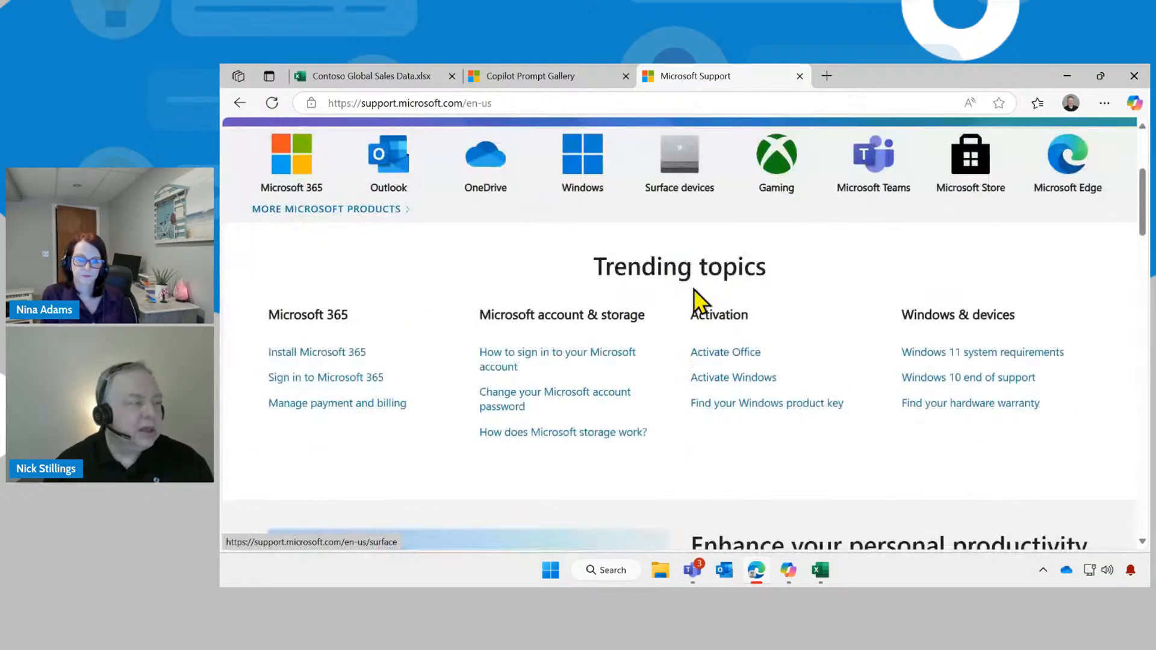
pyautogui.scroll(4, 695, 301)
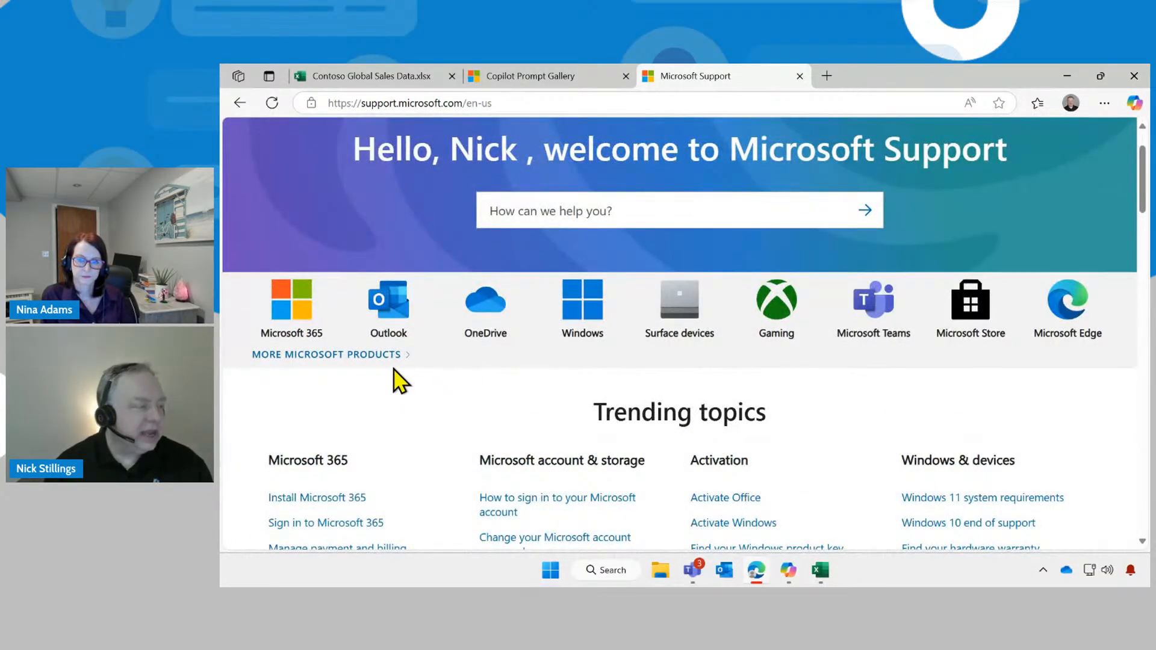
pyautogui.click(361, 355)
pyautogui.scroll(-10, 414, 331)
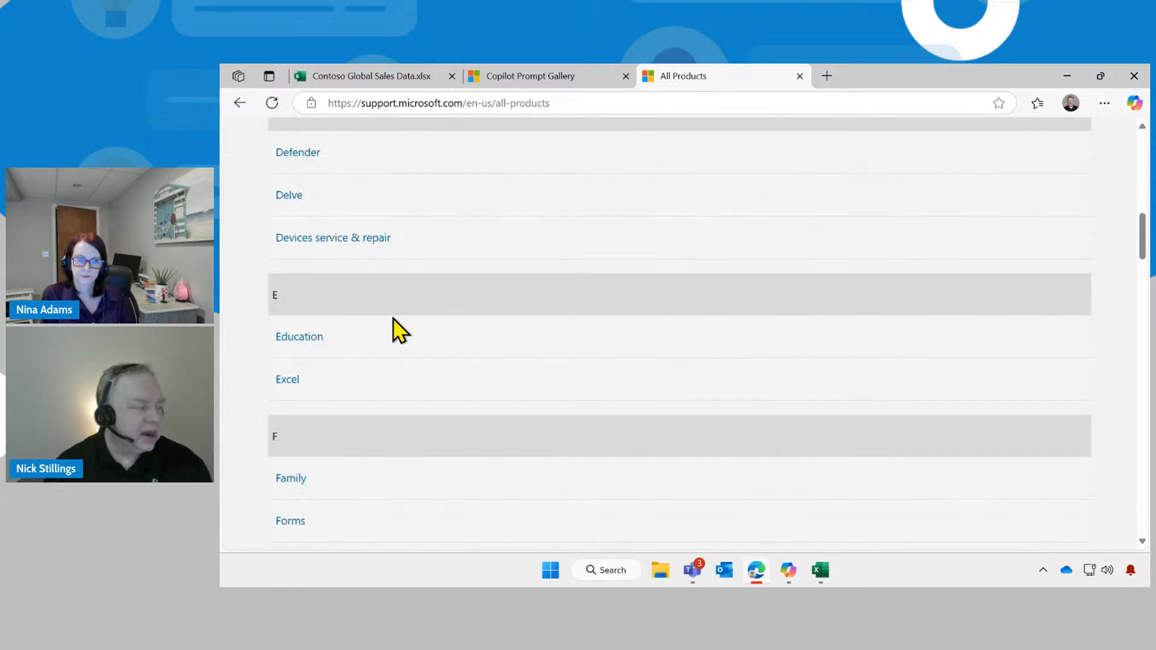
pyautogui.click(287, 380)
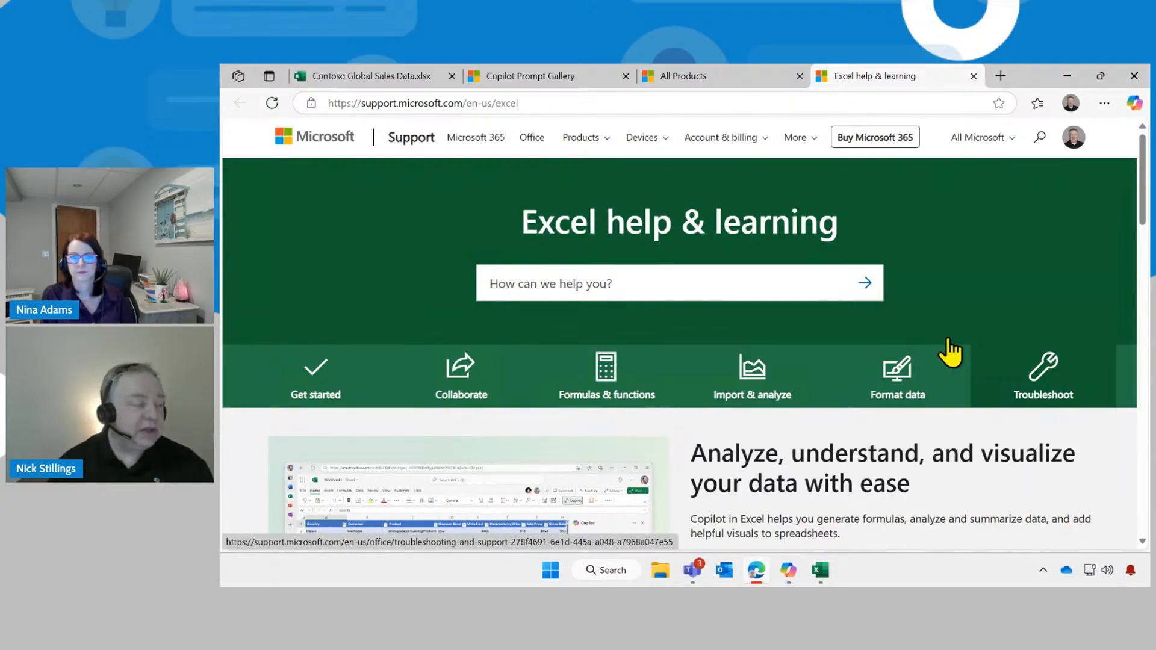
# - View the Format data topic of Excel help and return to the Excel help page
pyautogui.scroll(-2, 672, 269)
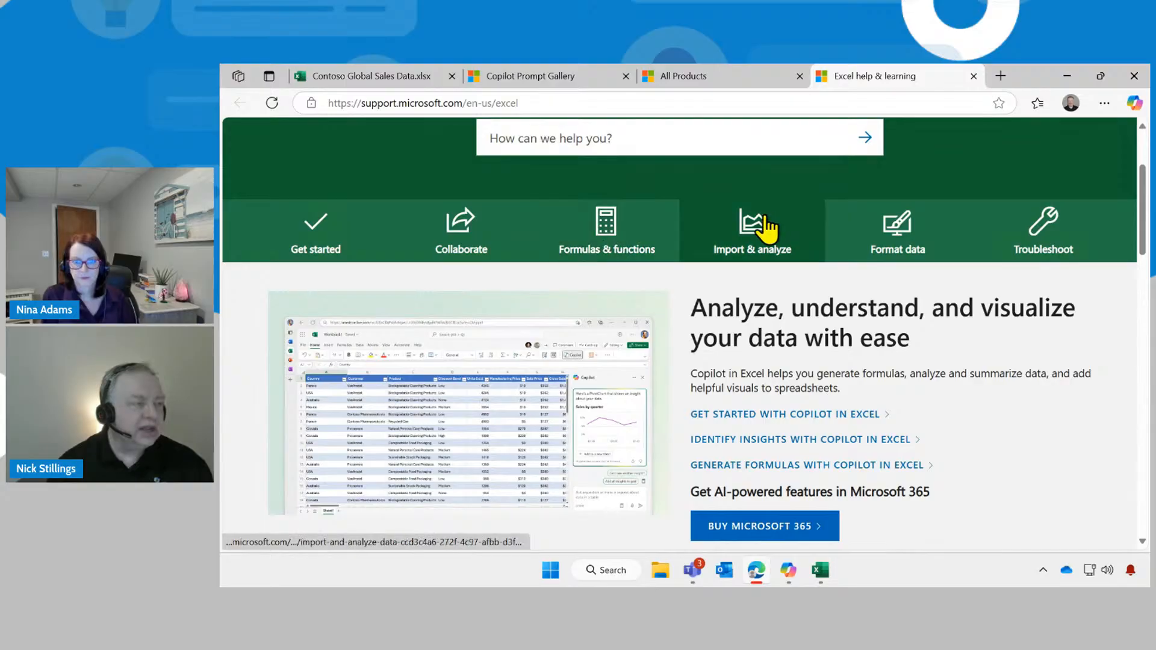
pyautogui.click(892, 228)
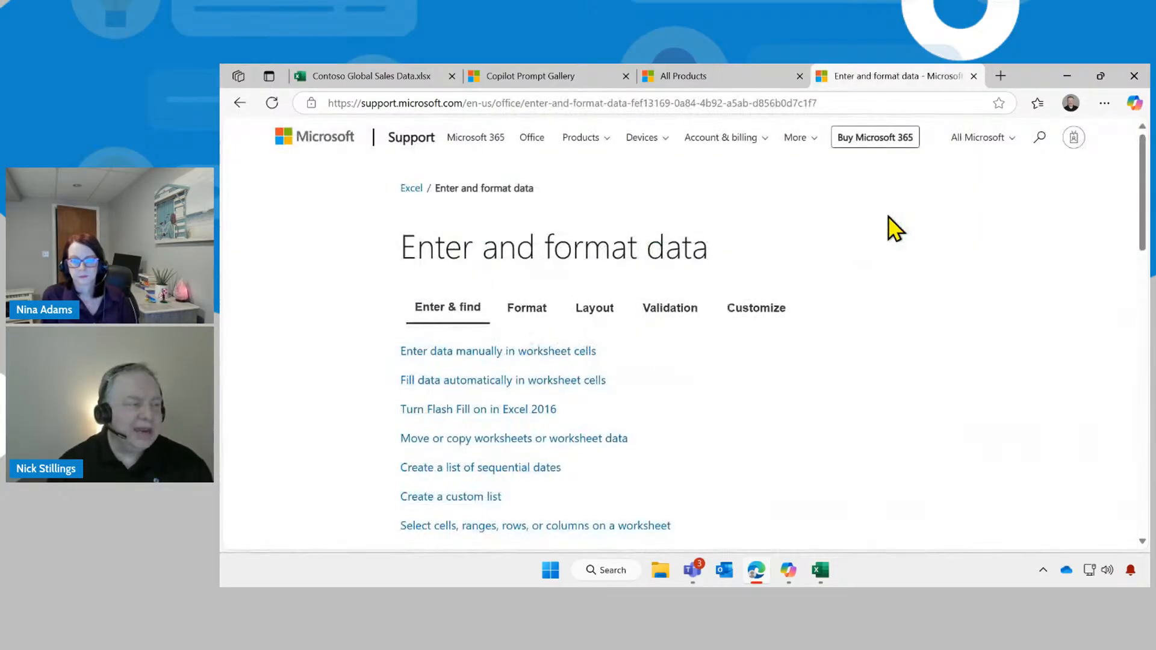
pyautogui.click(241, 103)
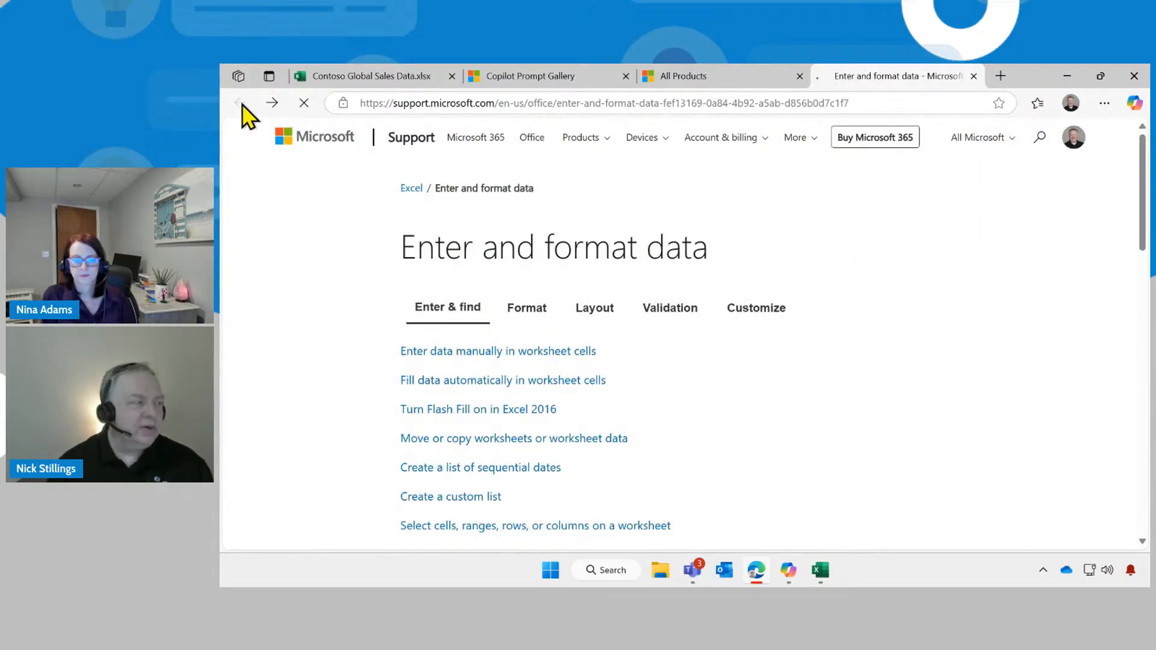
# - Open the "Get started with Copilot in Excel" article and look over its related Copilot in Excel topics
pyautogui.scroll(-3, 855, 316)
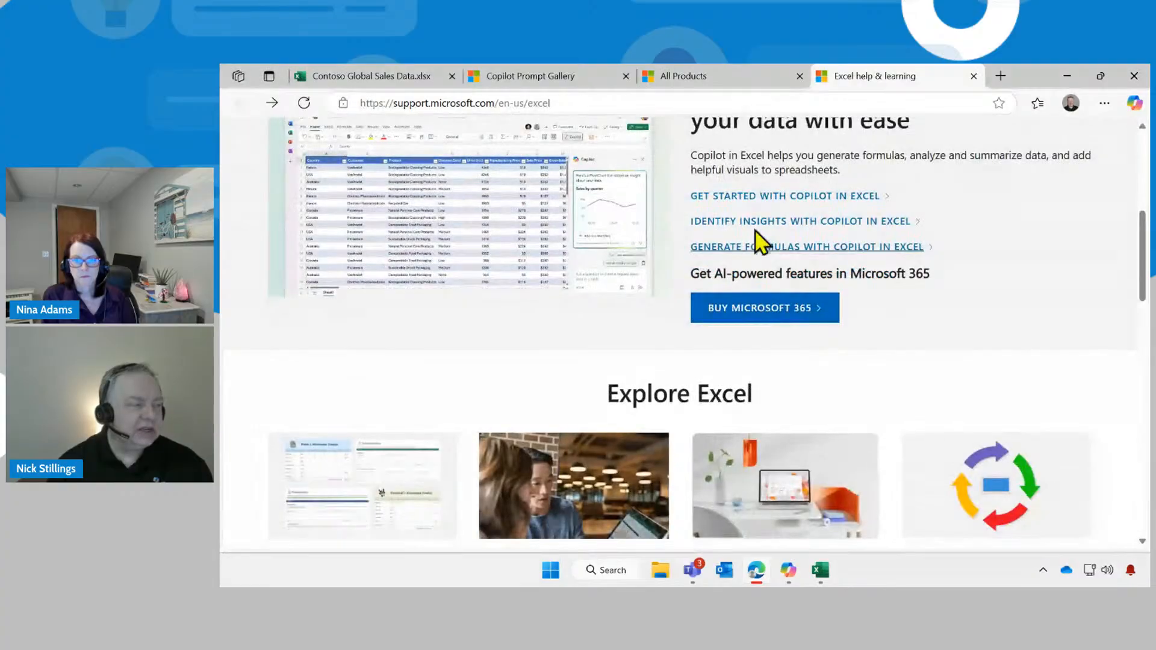
pyautogui.click(800, 196)
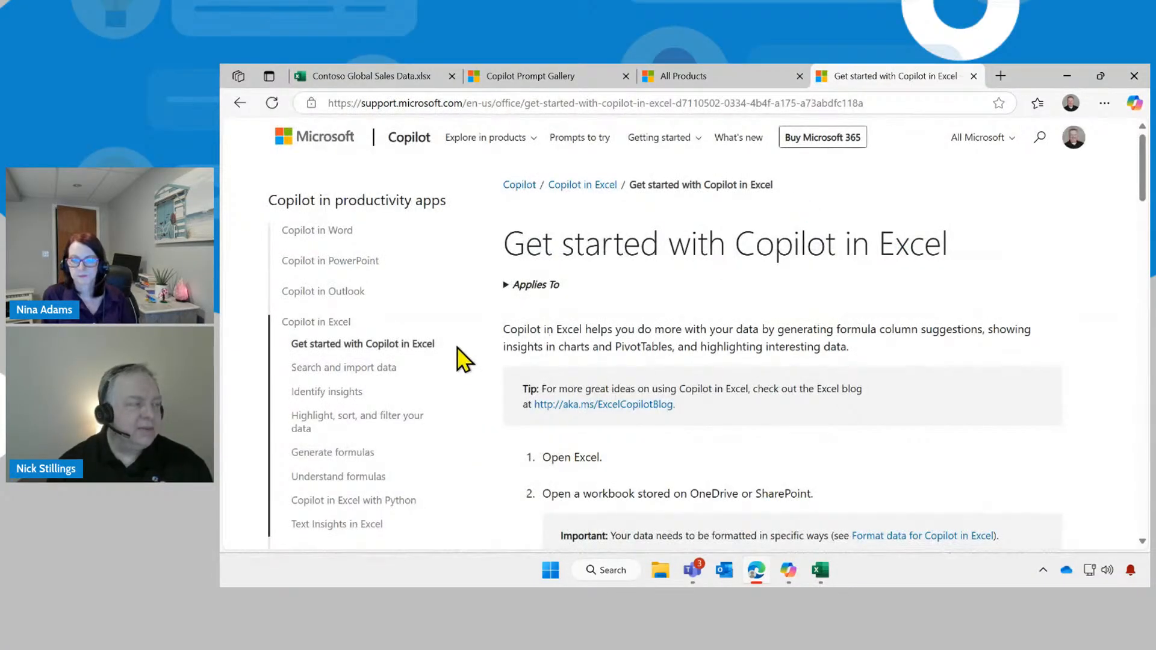
pyautogui.scroll(-1, 512, 337)
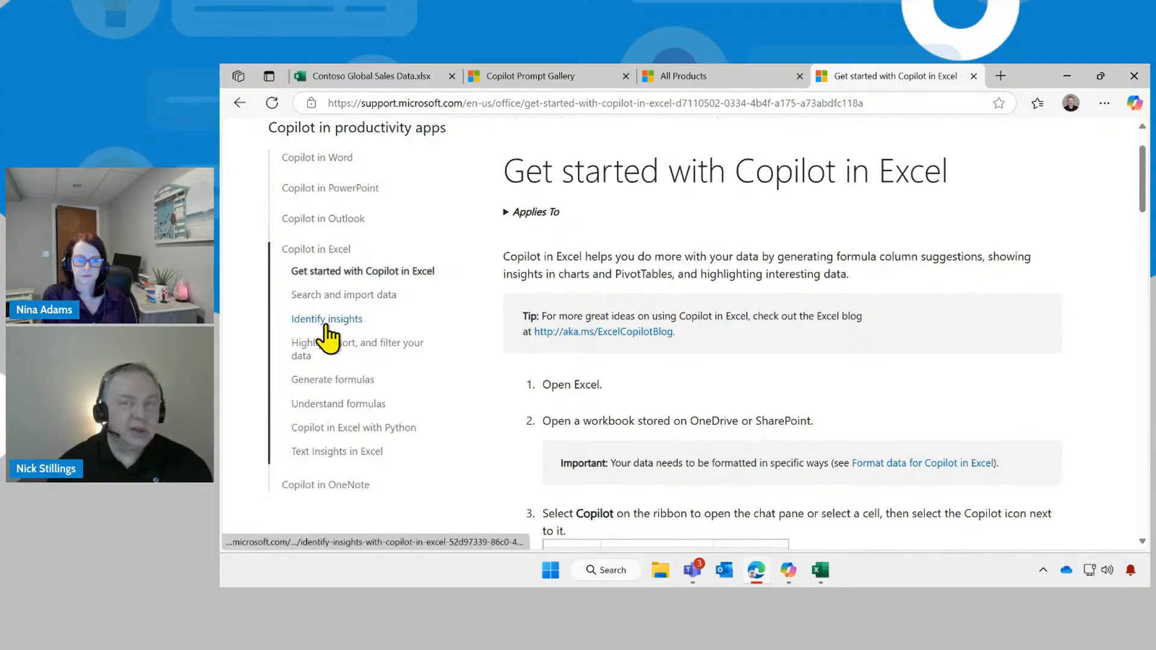
# - Open the "Generate formulas" article, read through its Try it instructions, and switch to the Resources After Today slide
pyautogui.click(331, 381)
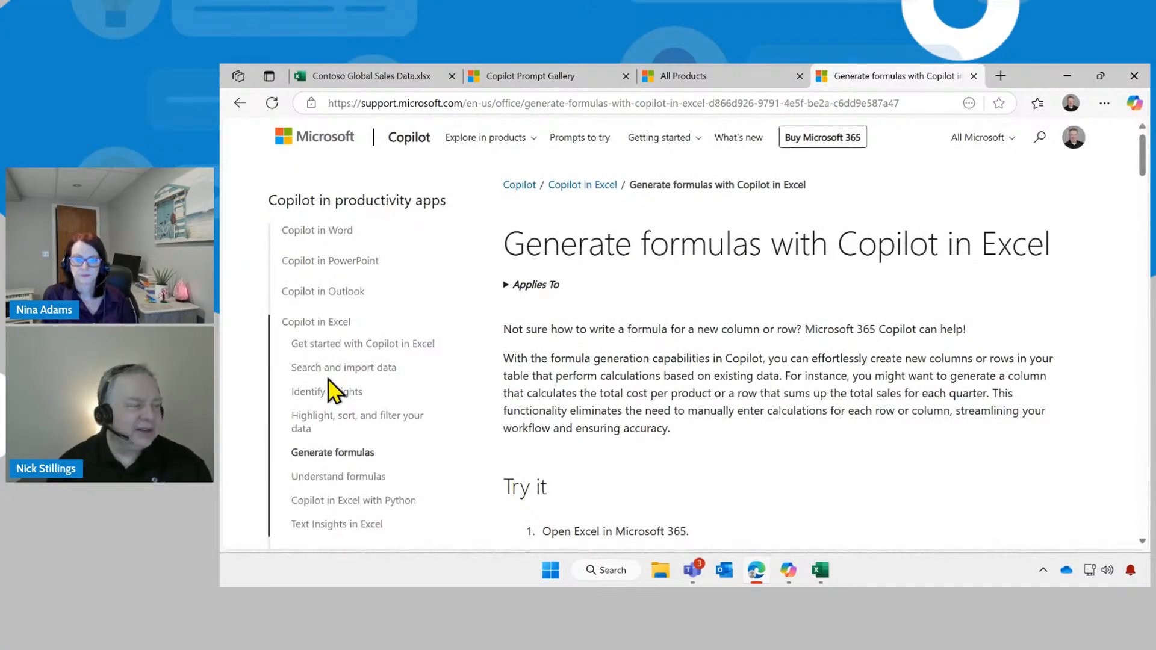
pyautogui.scroll(-3, 803, 364)
pyautogui.scroll(-2, 919, 298)
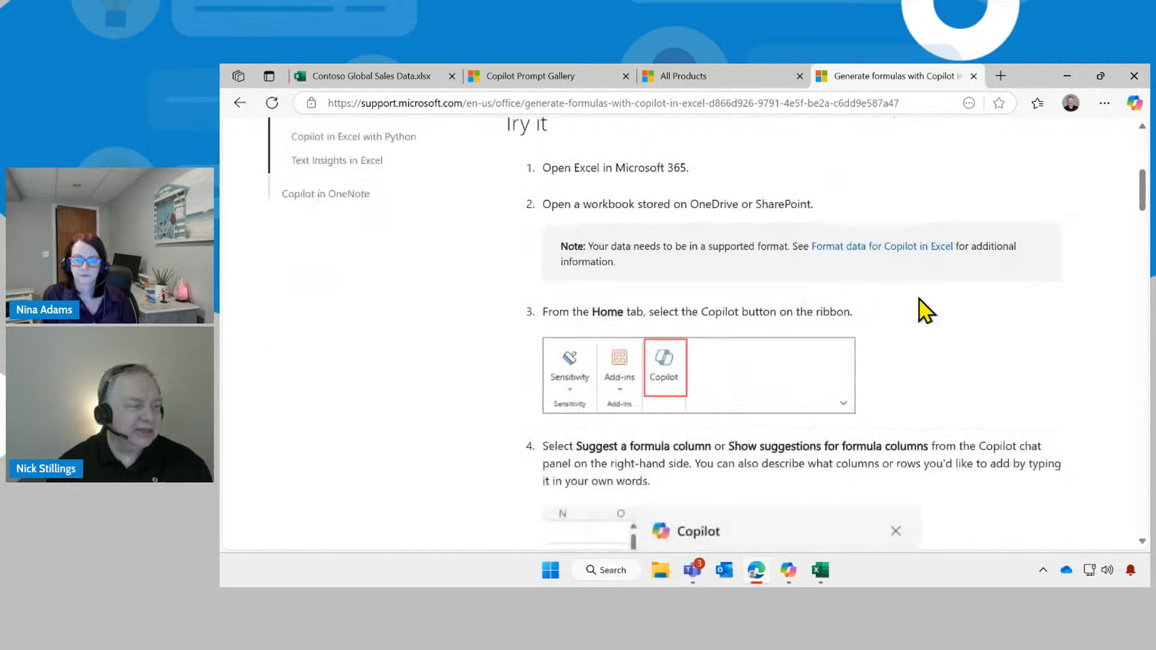
pyautogui.scroll(-3, 921, 304)
pyautogui.scroll(-3, 988, 372)
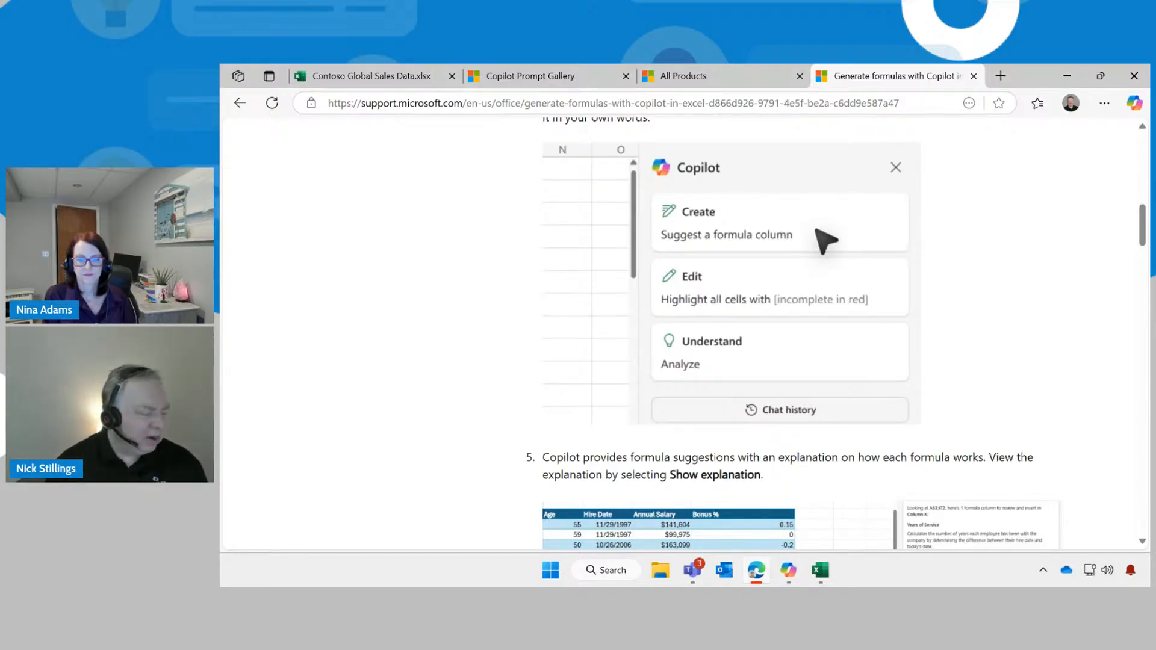
pyautogui.hotkey('alt', 'Tab')
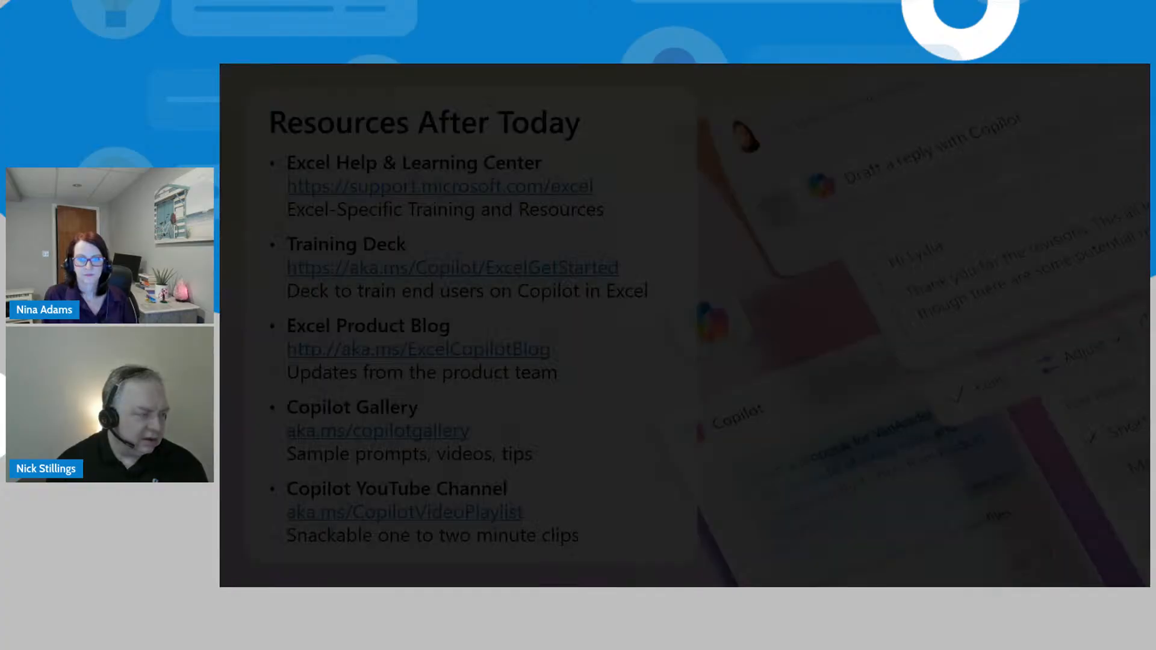
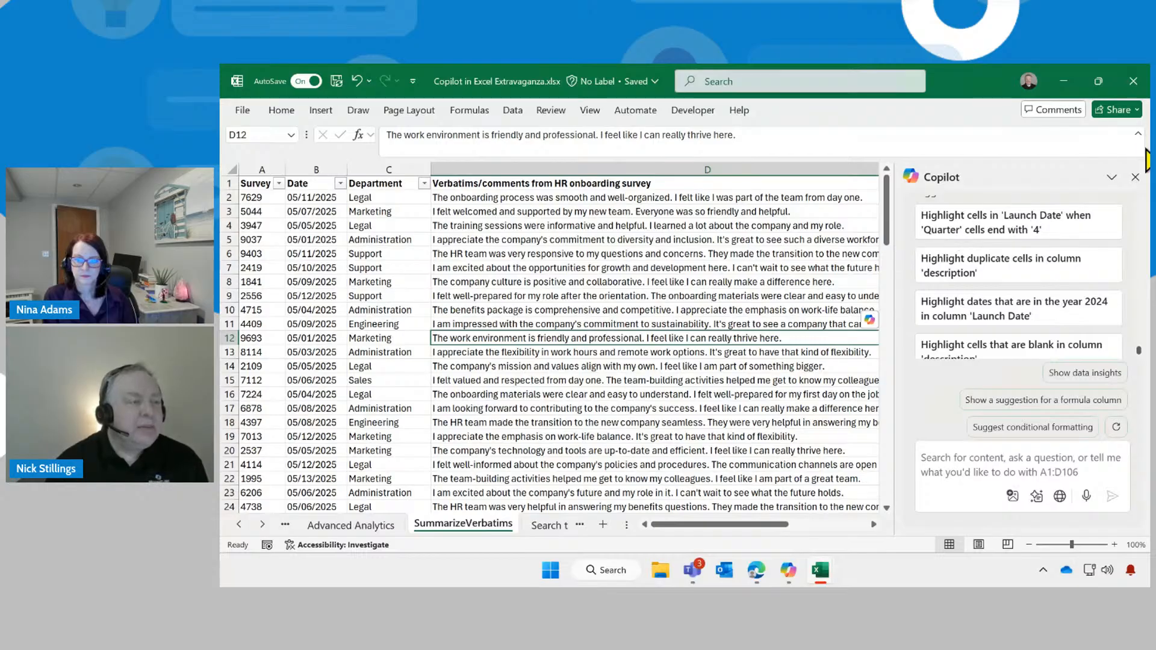
# - Close the Copilot pane on the SummarizeVerbatims sheet and look over the HR onboarding survey comments in column D
pyautogui.click(1135, 178)
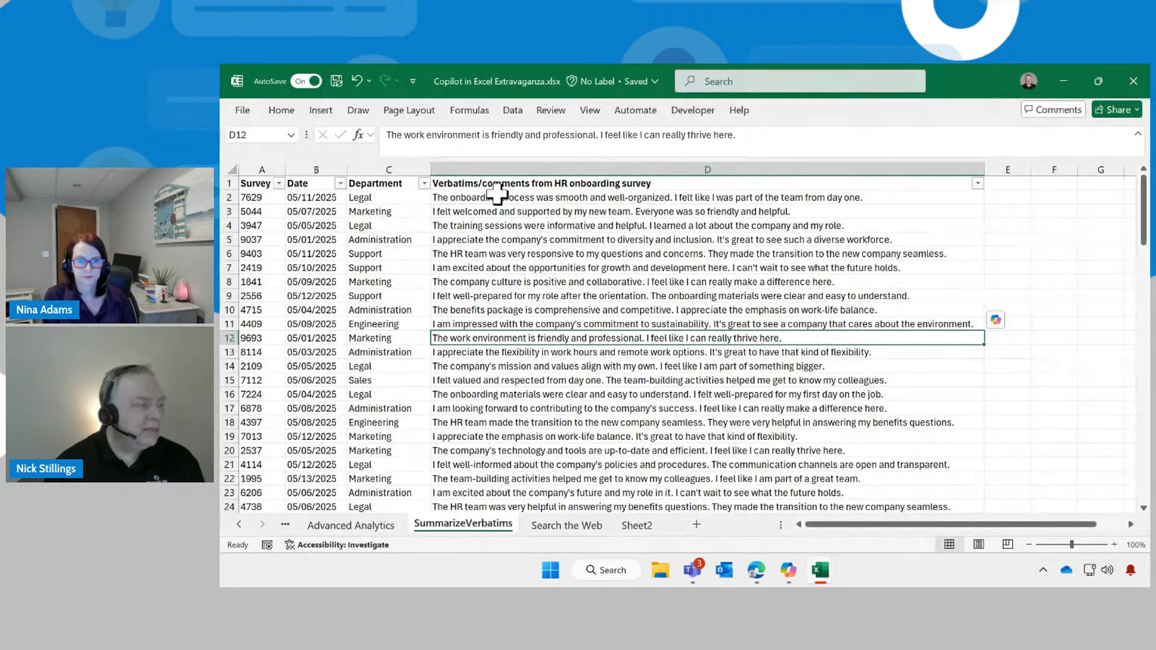
pyautogui.moveTo(498, 194); pyautogui.dragTo(521, 324)
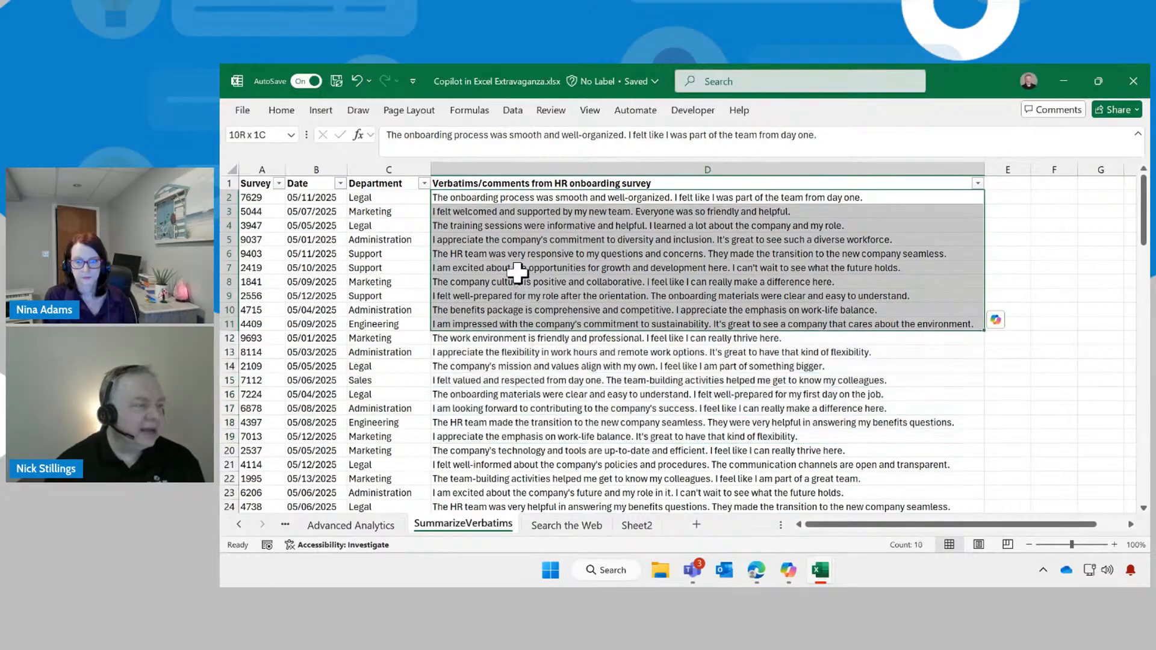
pyautogui.moveTo(517, 272); pyautogui.dragTo(561, 209)
pyautogui.click(560, 212)
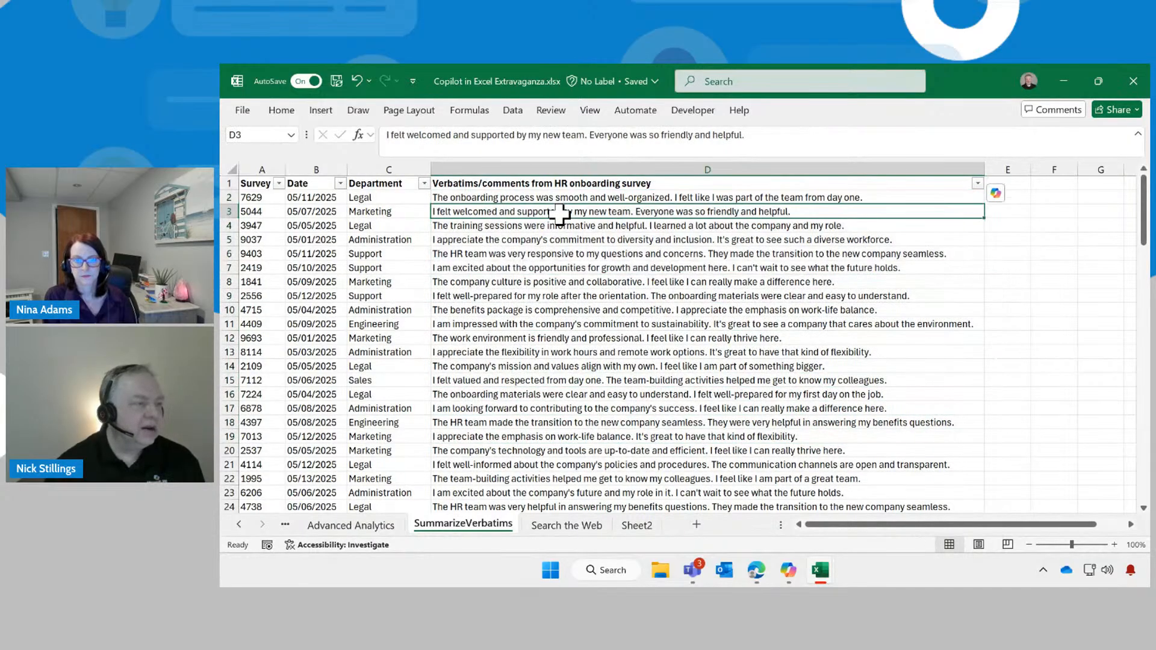
# - Reopen Copilot for the HR onboarding survey data, send the prompt "Let's use python", and start the advanced analysis
pyautogui.click(265, 108)
pyautogui.click(1111, 151)
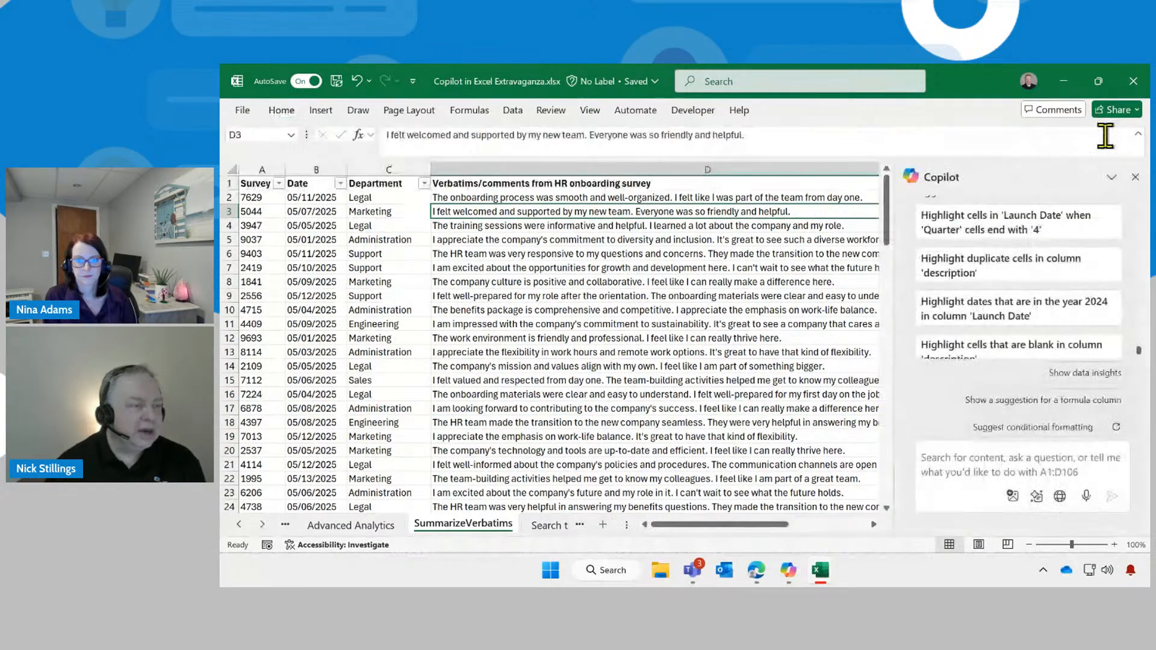
pyautogui.click(942, 464)
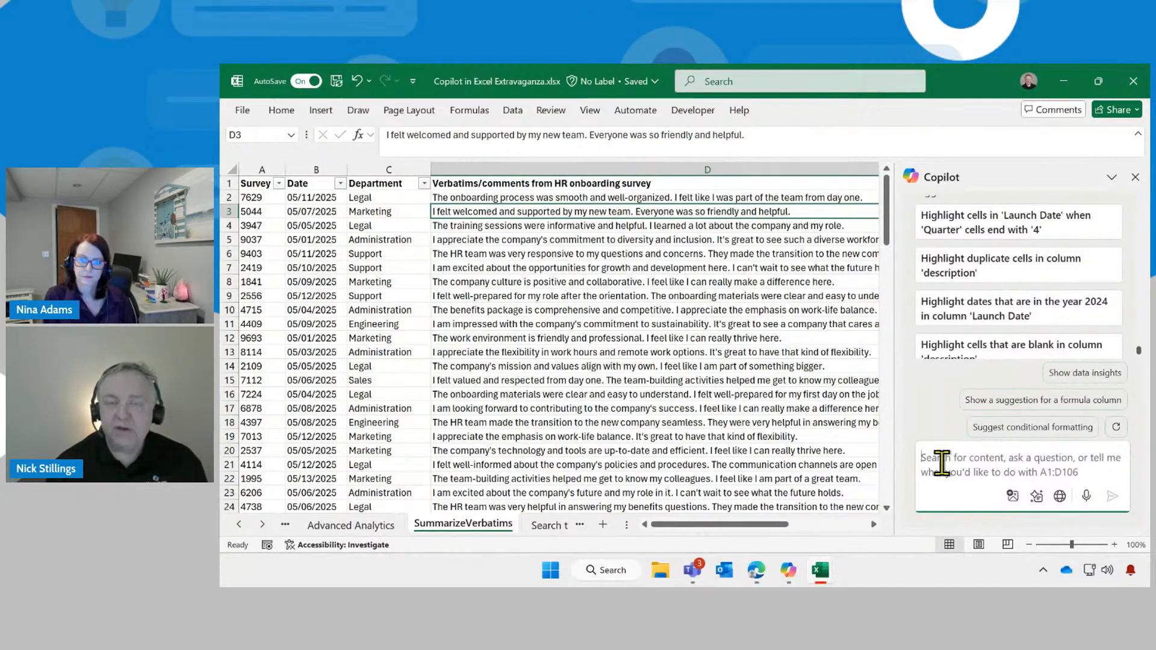
pyautogui.write("Let's")
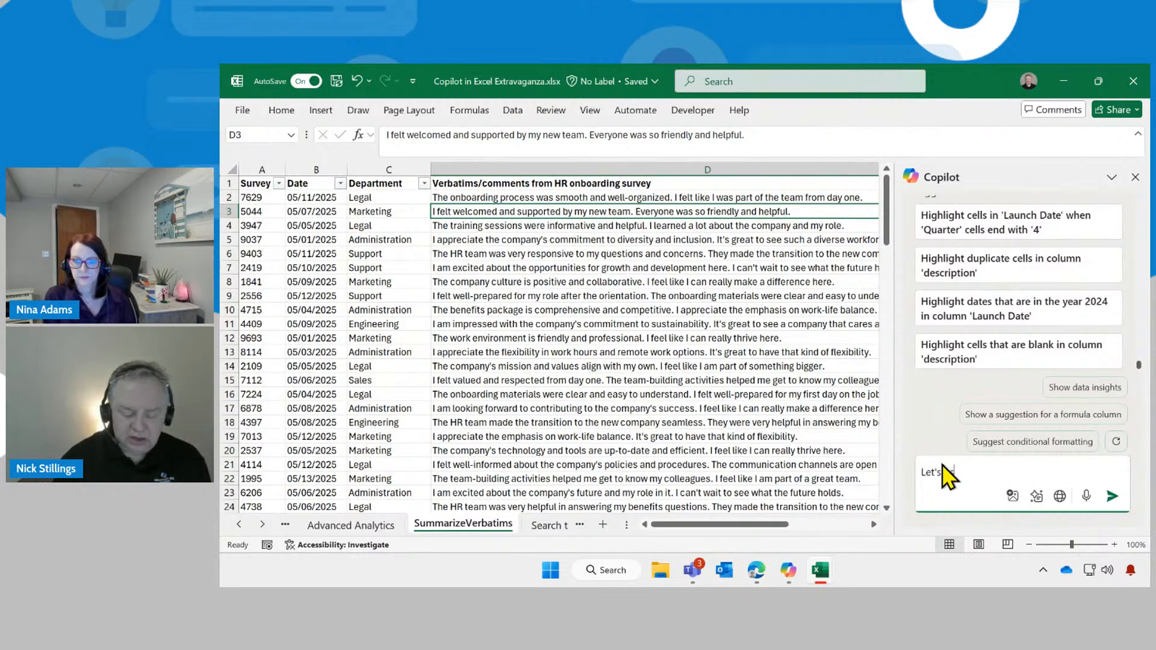
pyautogui.write(' use python')
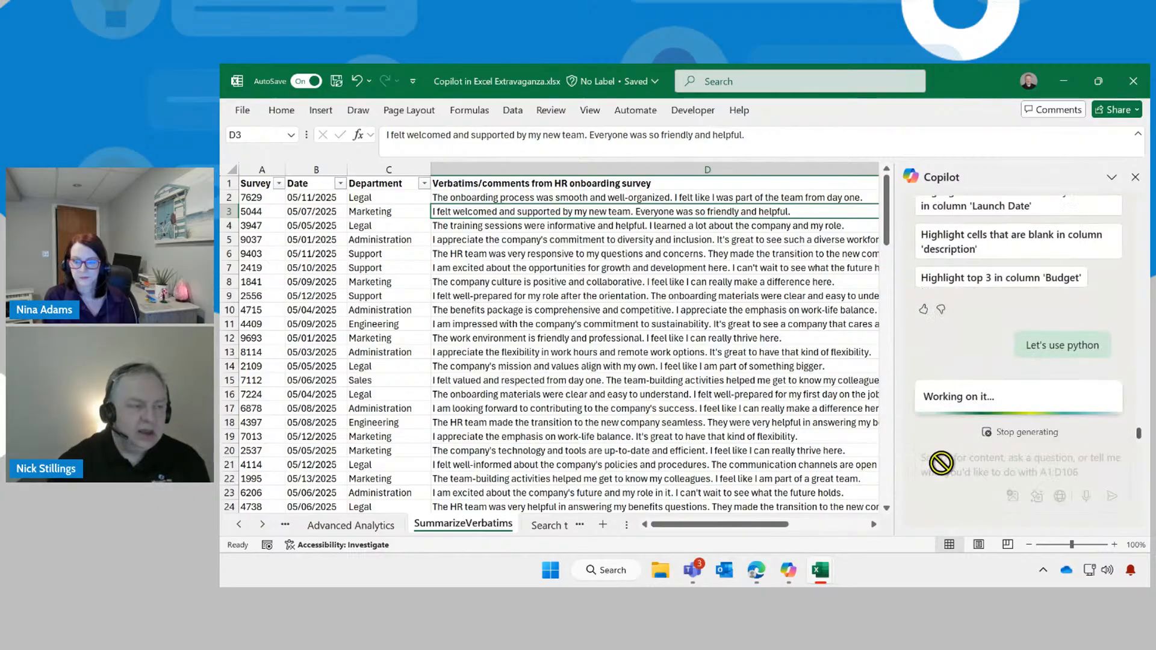
pyautogui.press('Return')
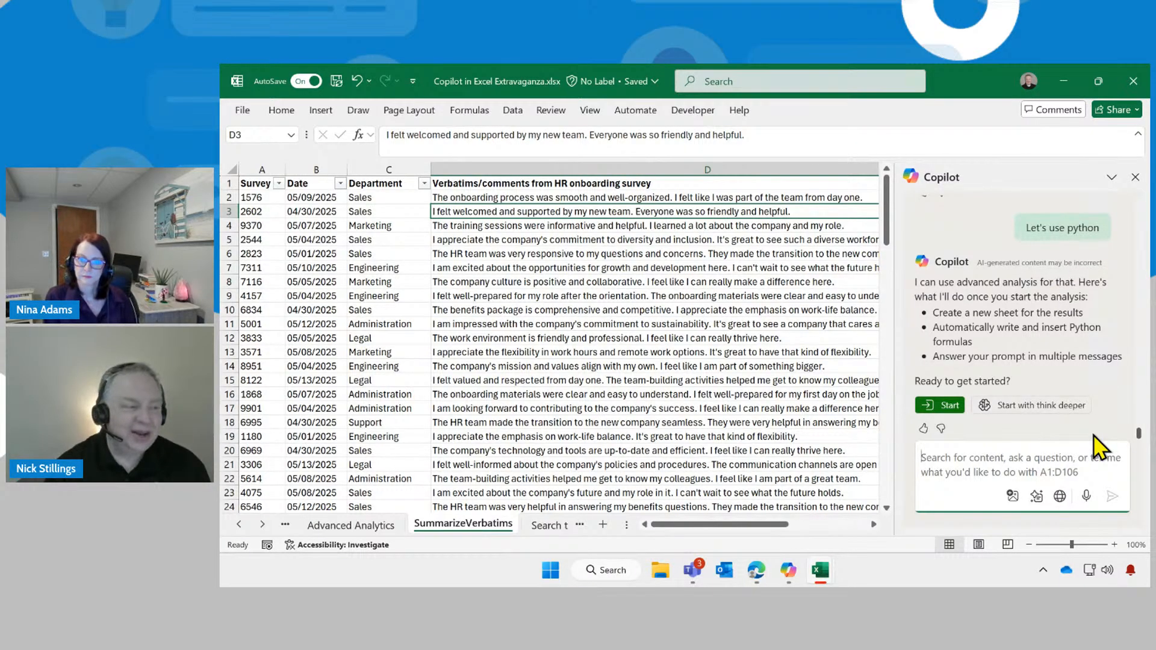
pyautogui.click(942, 405)
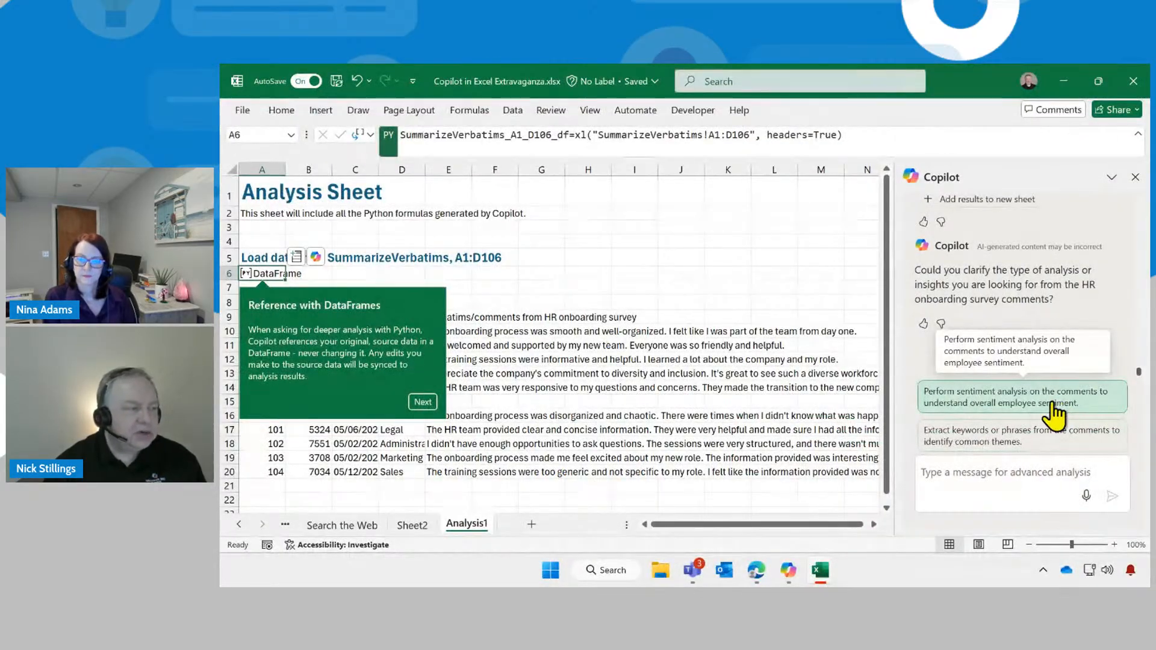
# - Run Copilot's suggested sentiment analysis on the survey comments to understand overall employee sentiment, and review its response
pyautogui.click(930, 398)
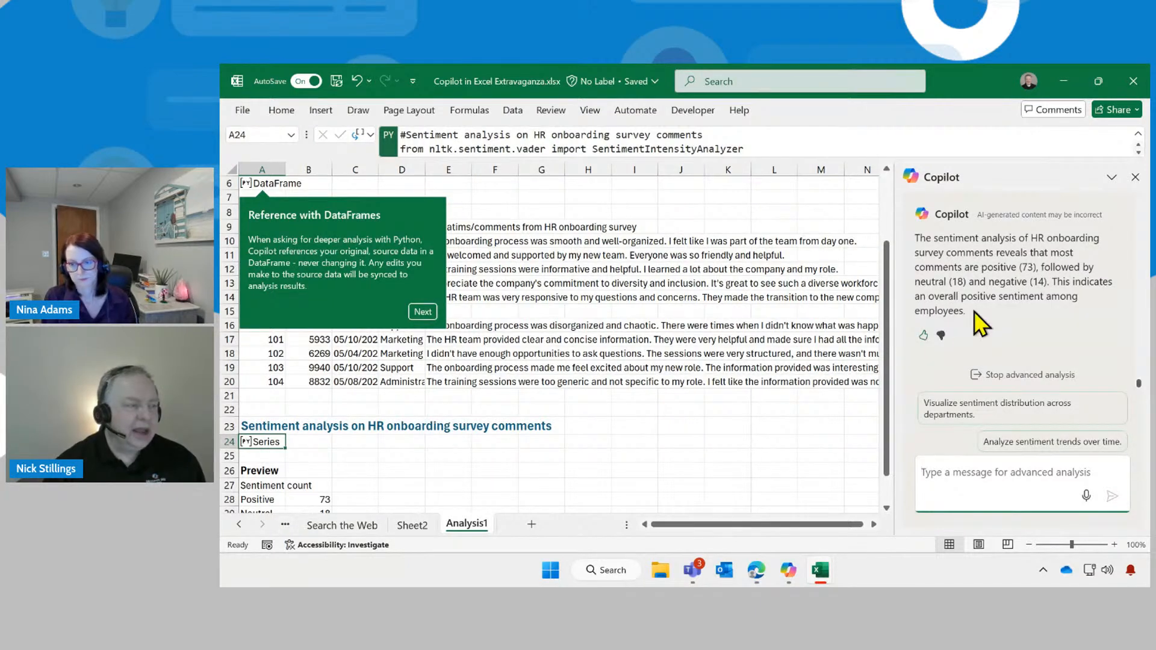
pyautogui.scroll(3, 988, 301)
pyautogui.scroll(1, 1032, 330)
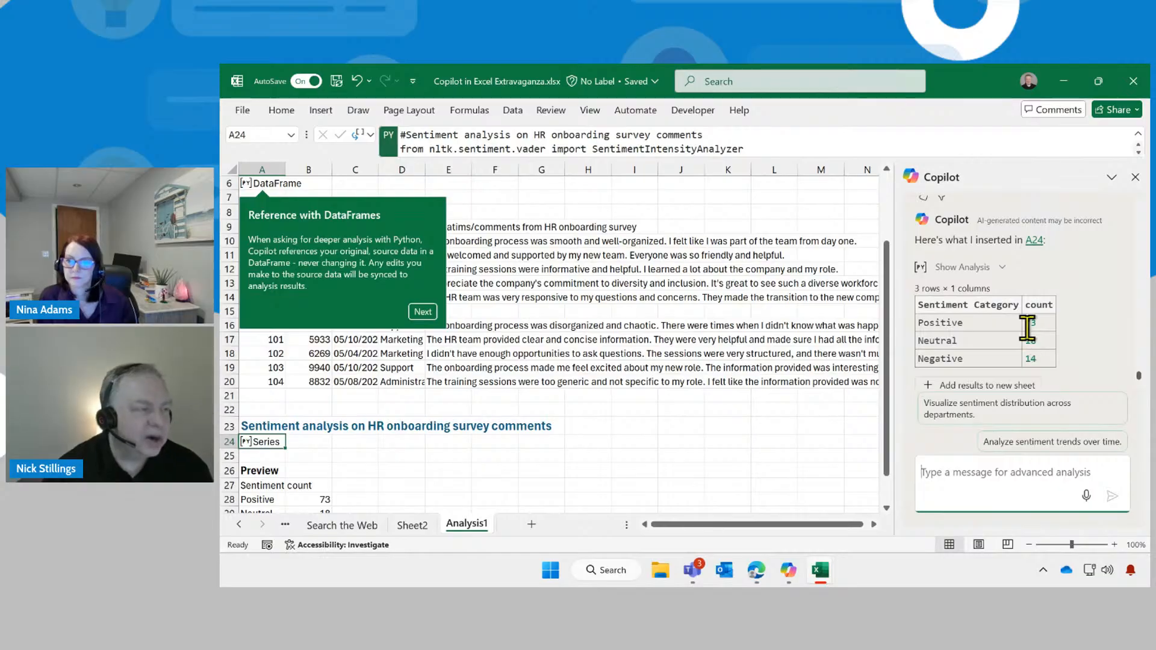
pyautogui.scroll(2, 1002, 324)
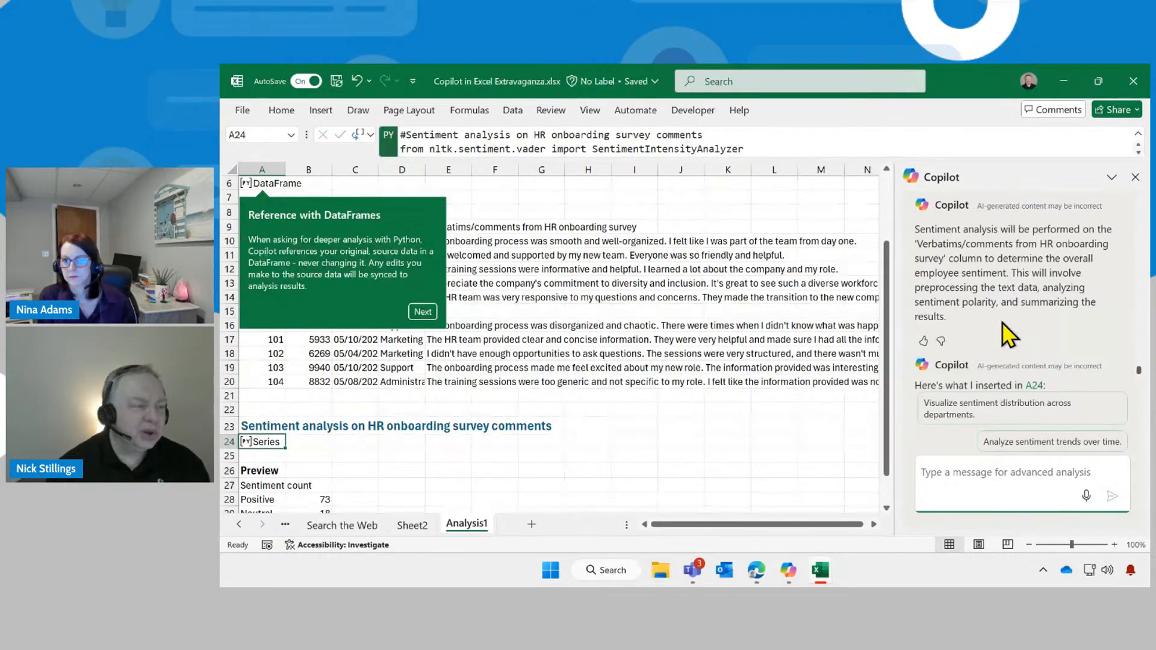
pyautogui.scroll(-2, 1003, 331)
pyautogui.scroll(-2, 995, 337)
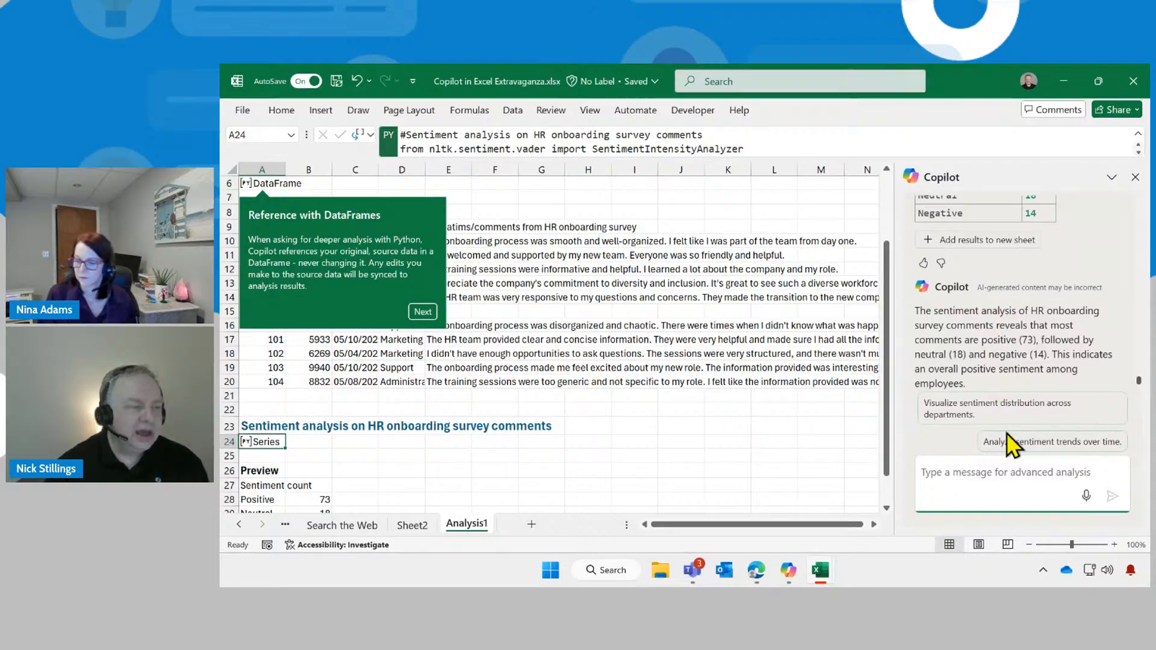
# - Prompt Copilot with "please create a wordcloud based on that sentiment analysis" and select the word cloud picture on the analysis sheet
pyautogui.click(997, 472)
pyautogui.write('please')
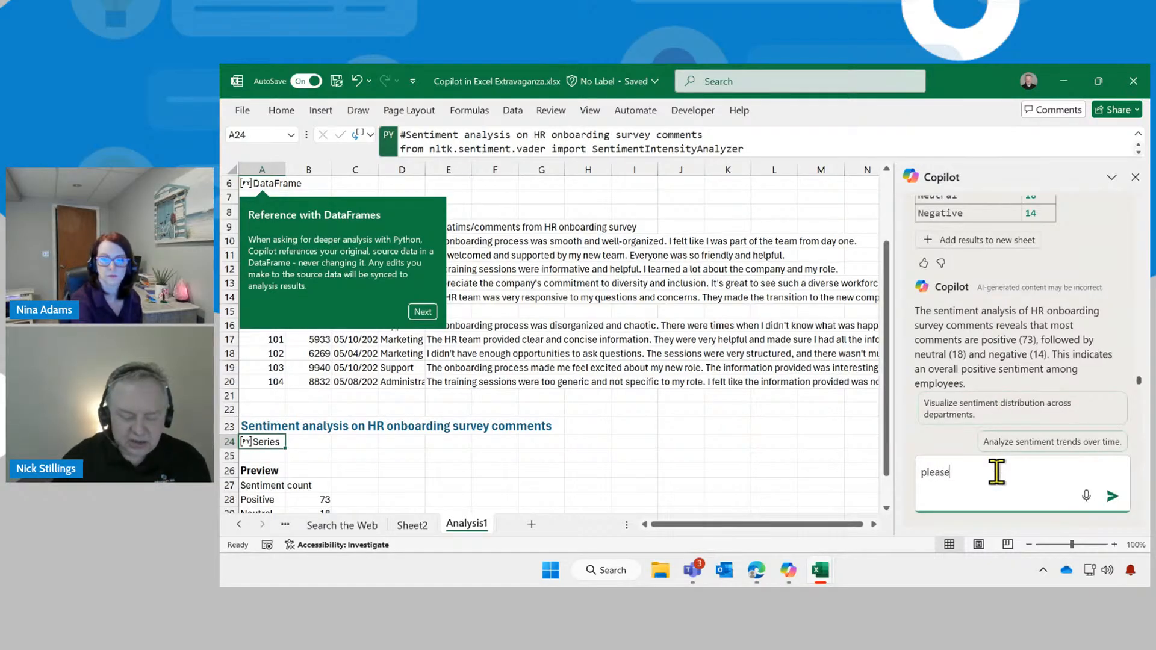
pyautogui.write(' create a wordclo')
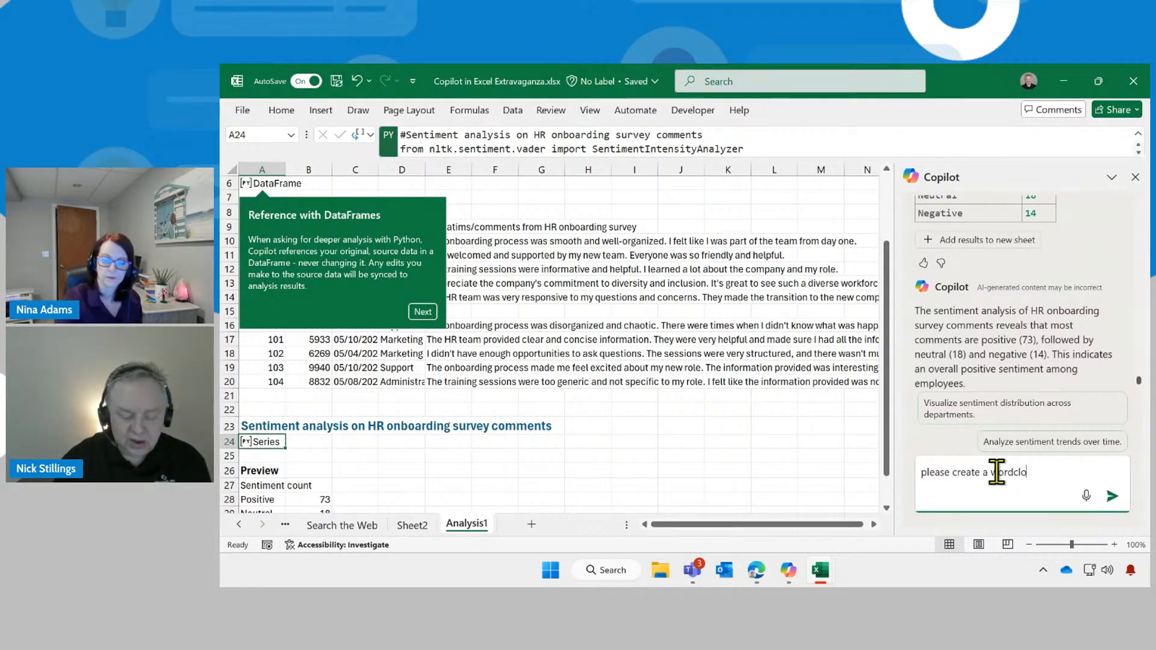
pyautogui.write('ud based on that')
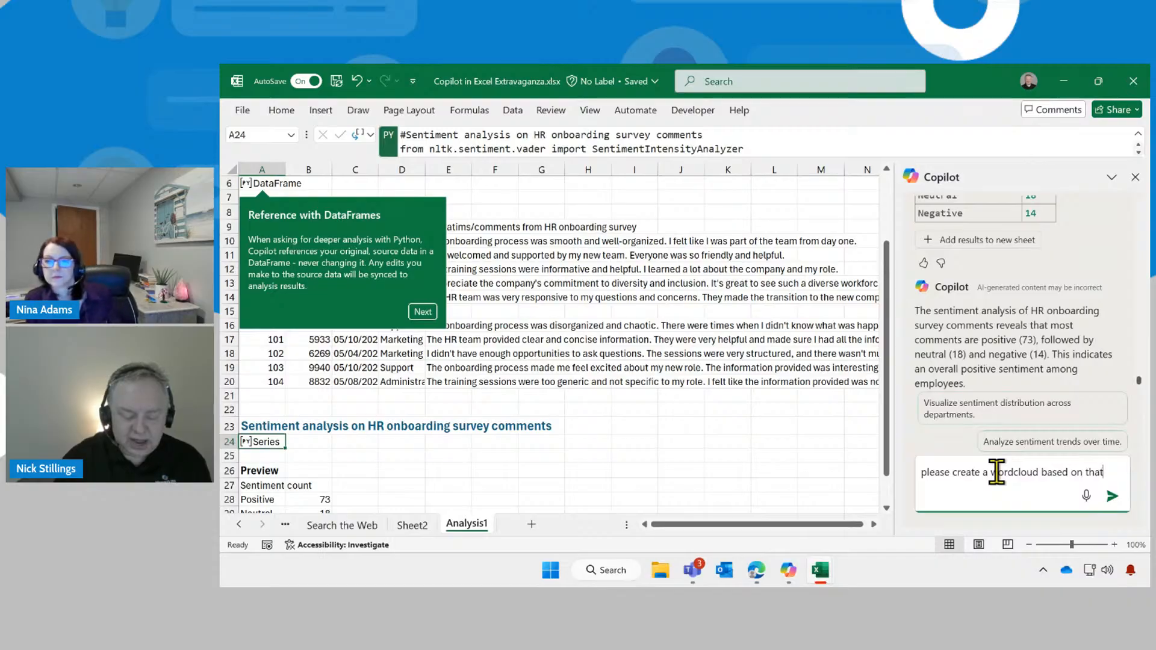
pyautogui.write(' sentiment analysis')
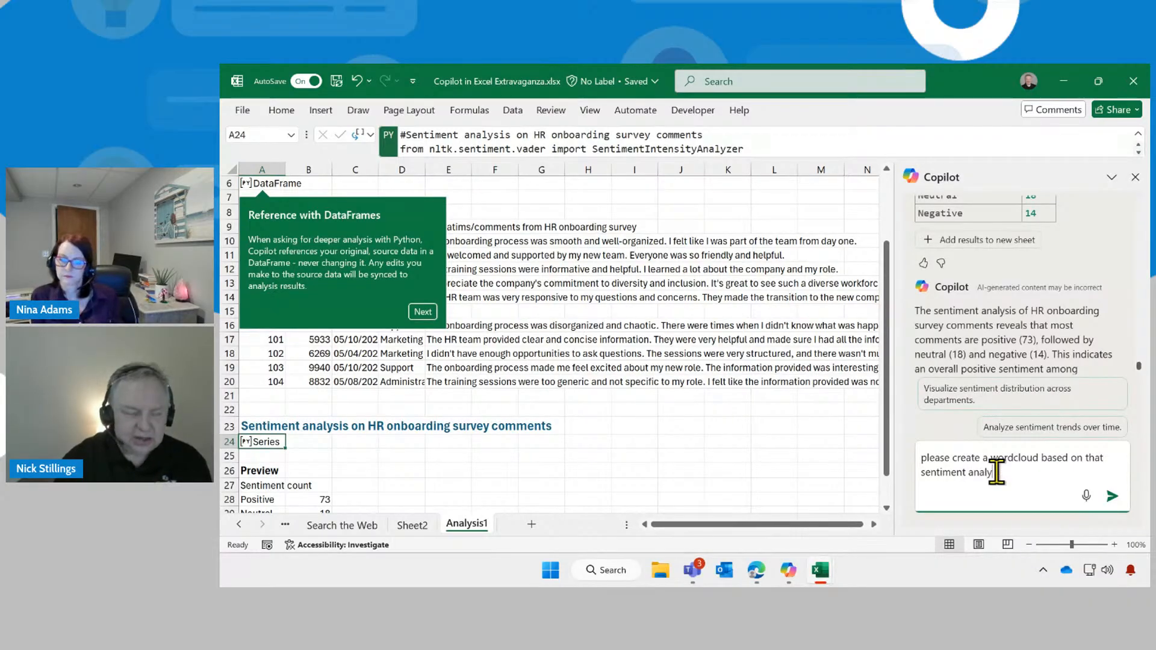
pyautogui.press('Return')
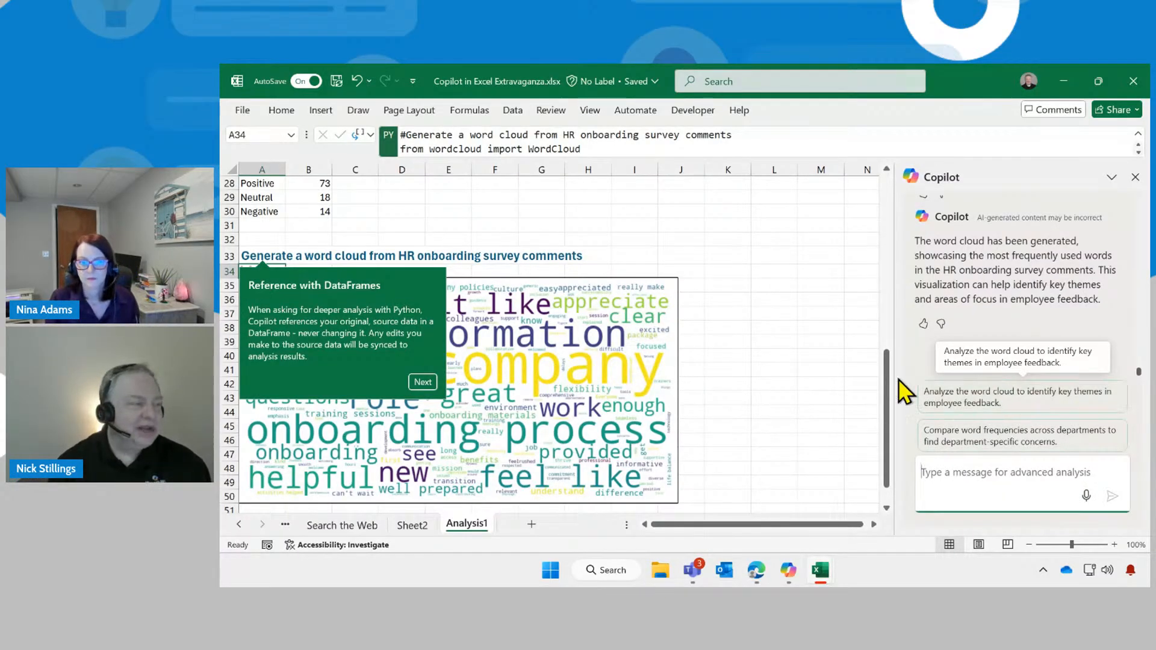
pyautogui.click(551, 370)
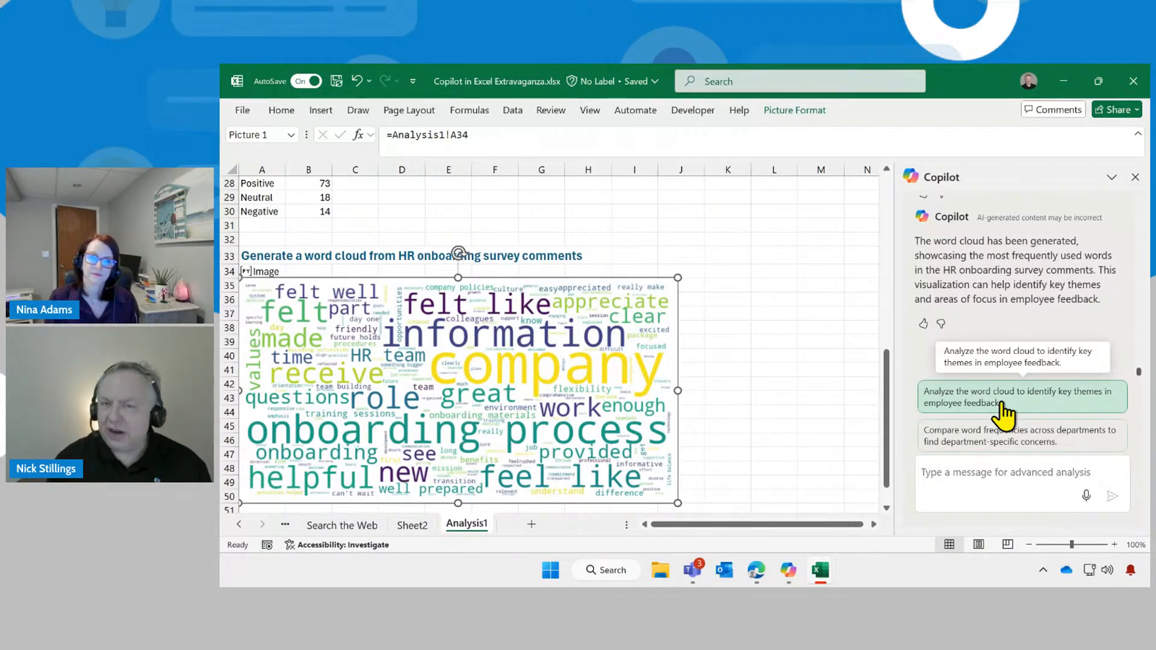
# - Switch to the Resources After Today slide, open the Excel Product Blog link, and browse the Copilot in Excel topics
pyautogui.moveTo(820, 571)
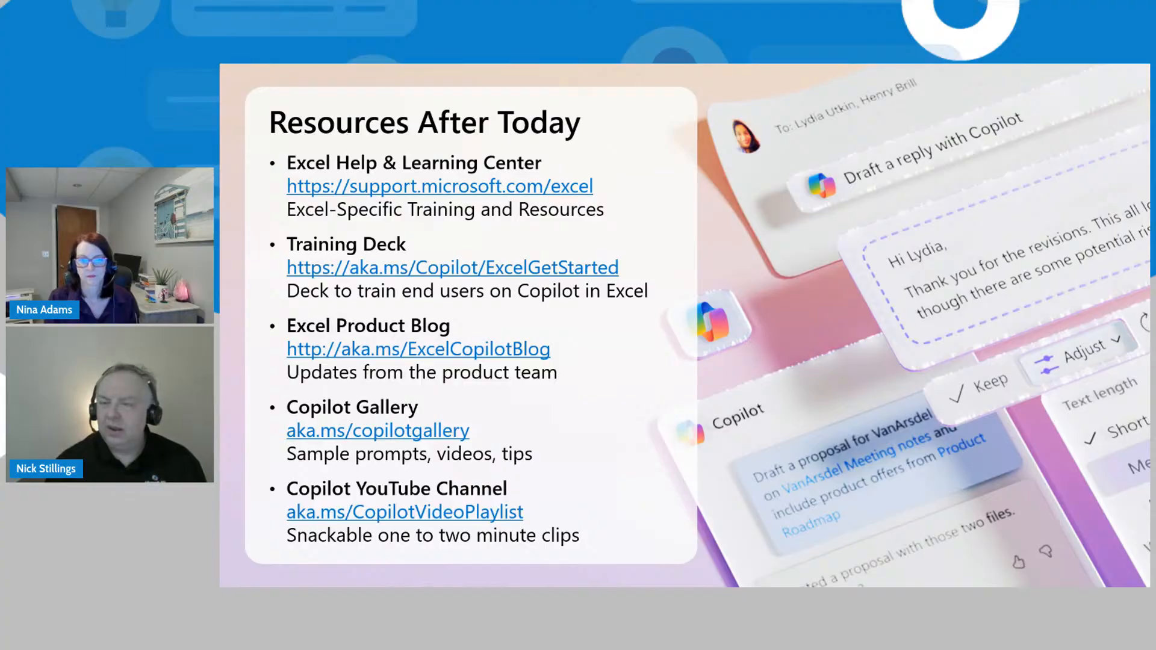
pyautogui.click(419, 350)
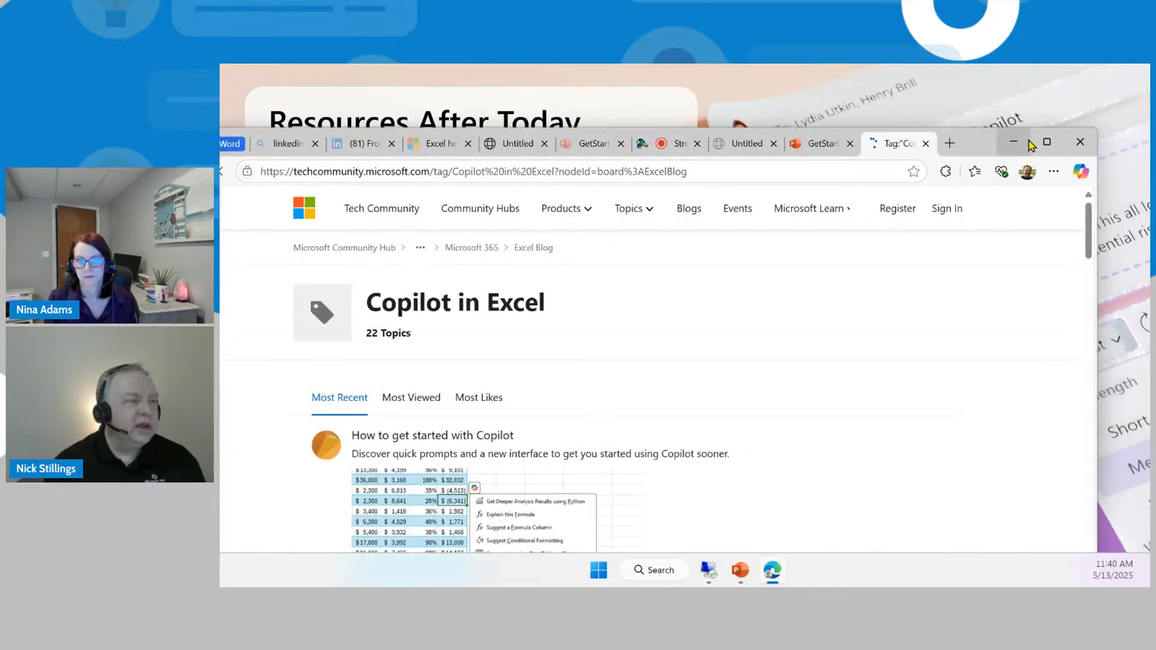
pyautogui.click(1039, 144)
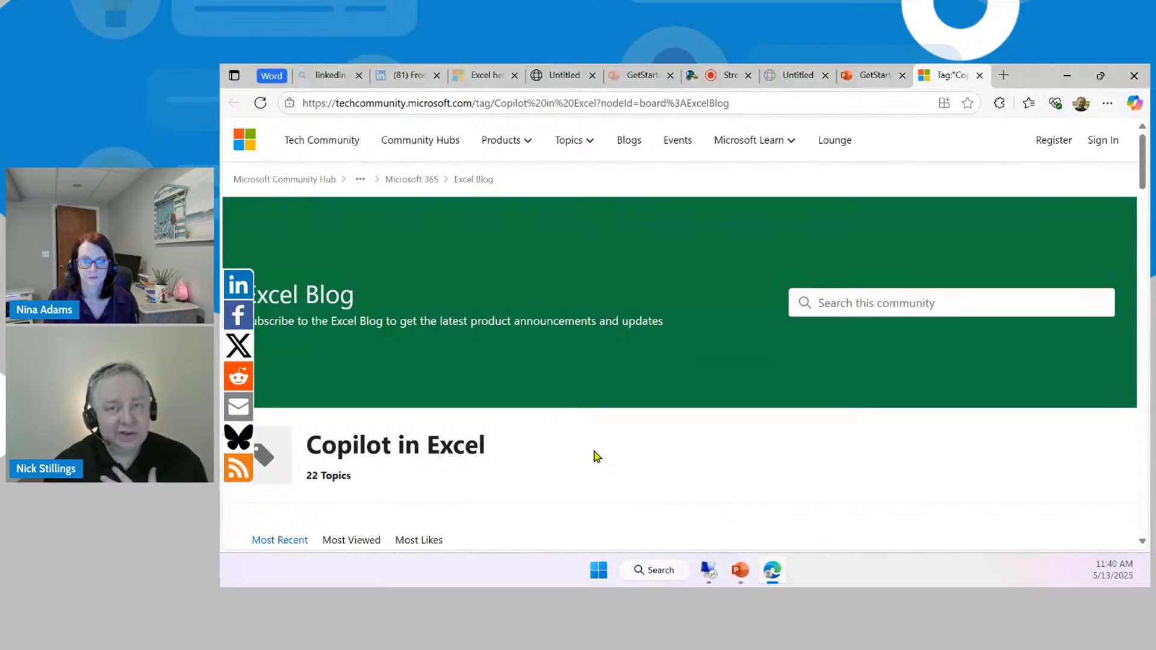
pyautogui.scroll(-6, 595, 445)
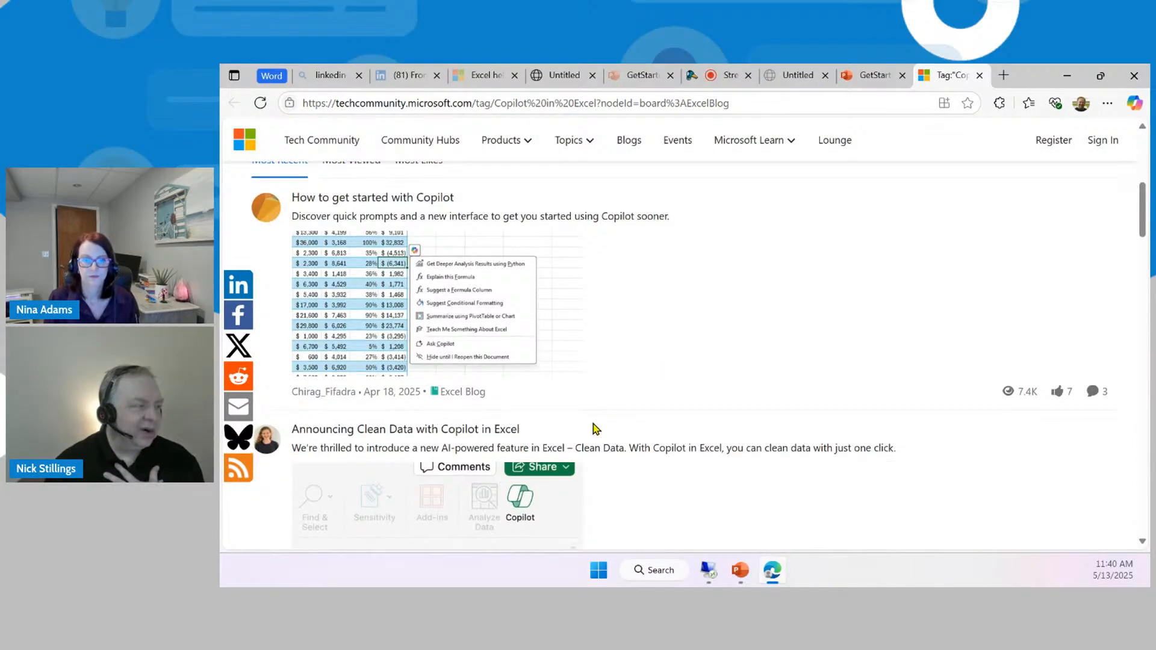
pyautogui.scroll(-4, 596, 425)
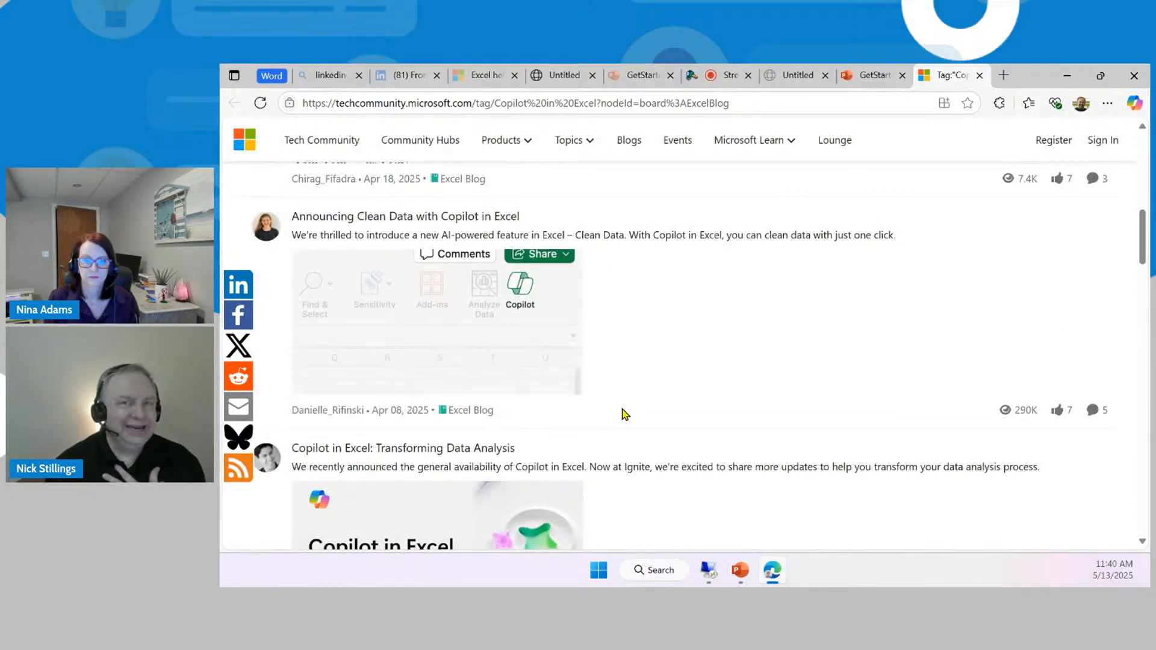
pyautogui.scroll(-6, 735, 422)
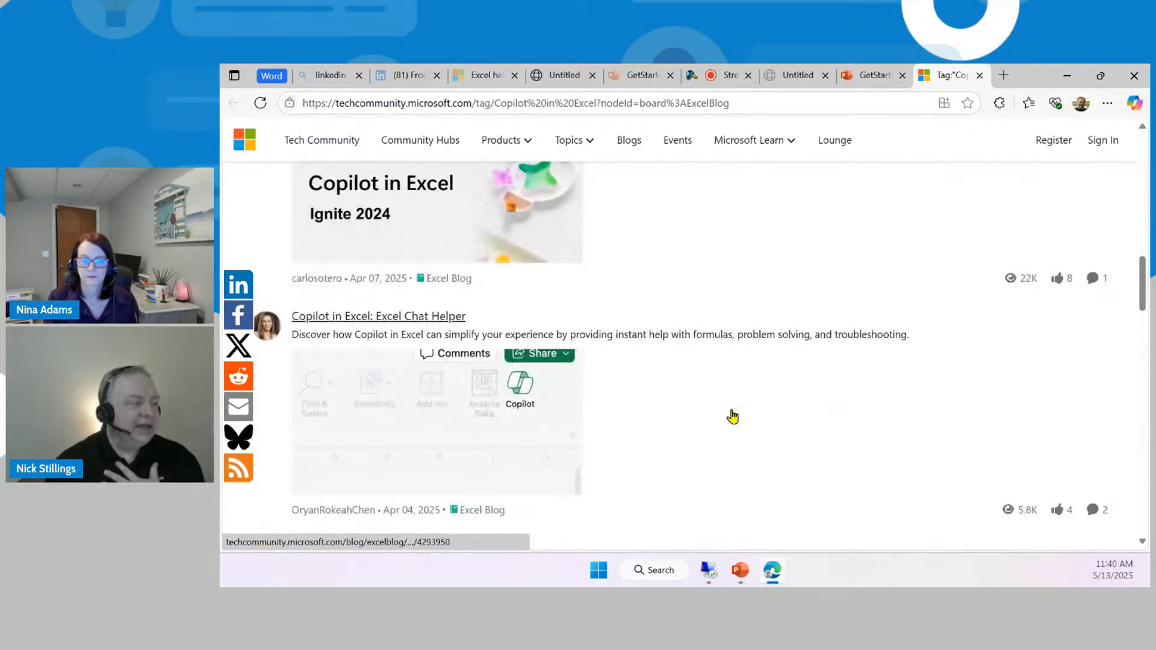
pyautogui.scroll(-5, 733, 417)
pyautogui.scroll(-1, 734, 416)
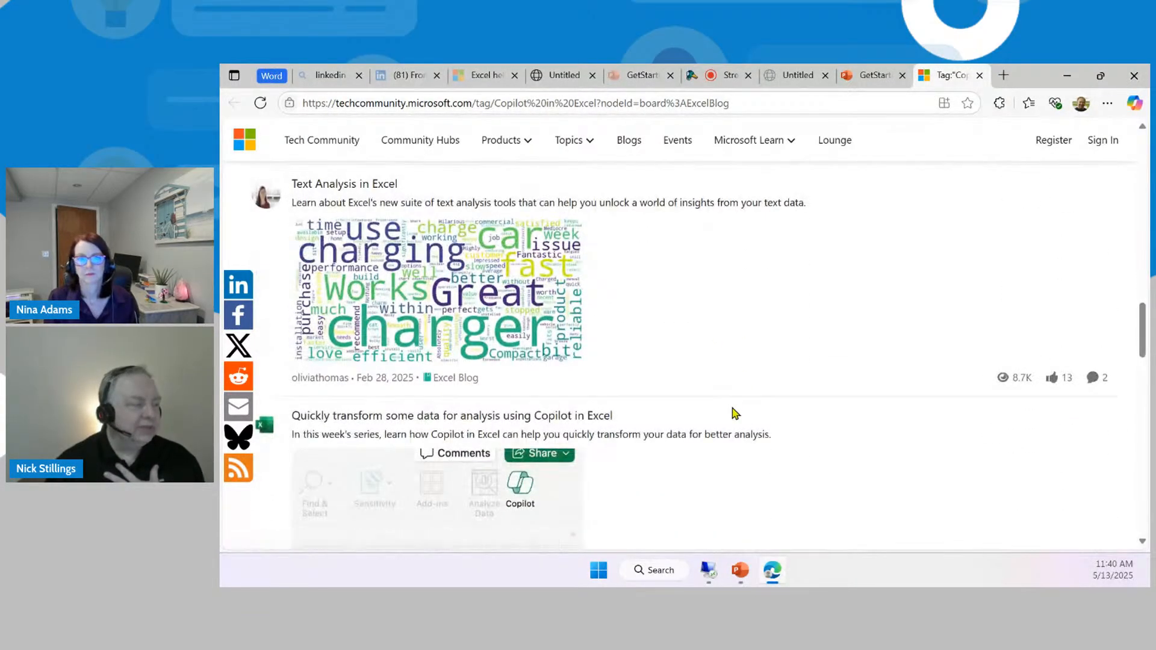
pyautogui.scroll(-5, 735, 413)
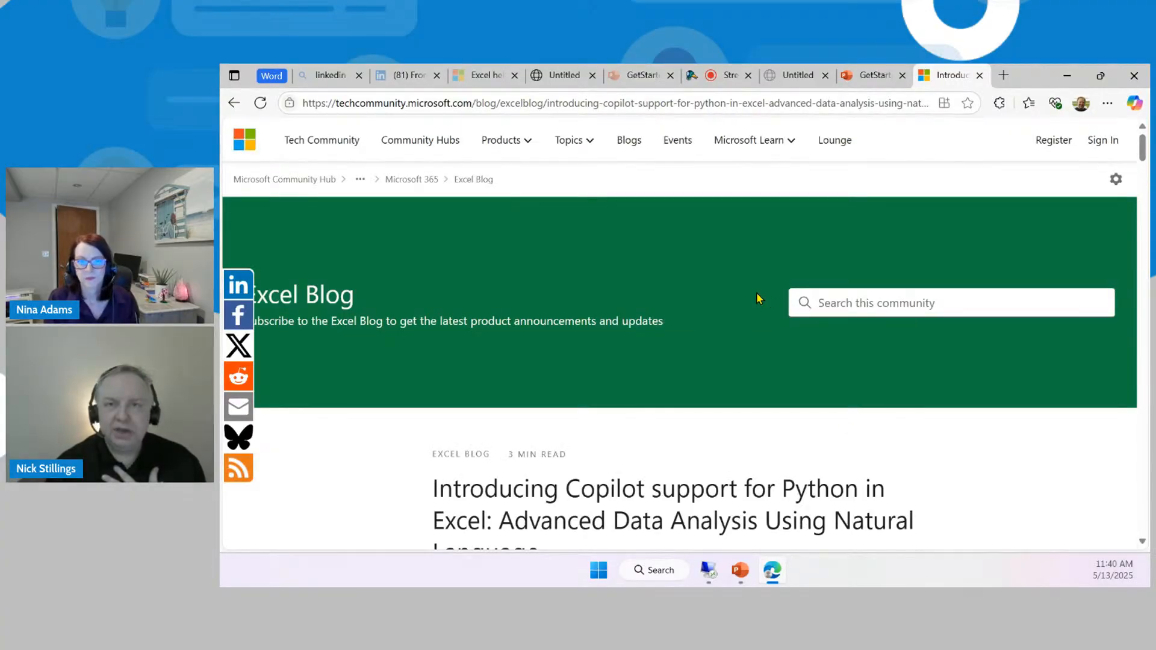
# - Read through the "Introducing Copilot support for Python in Excel" blog article and return to the Resources After Today slide
pyautogui.scroll(-4, 696, 325)
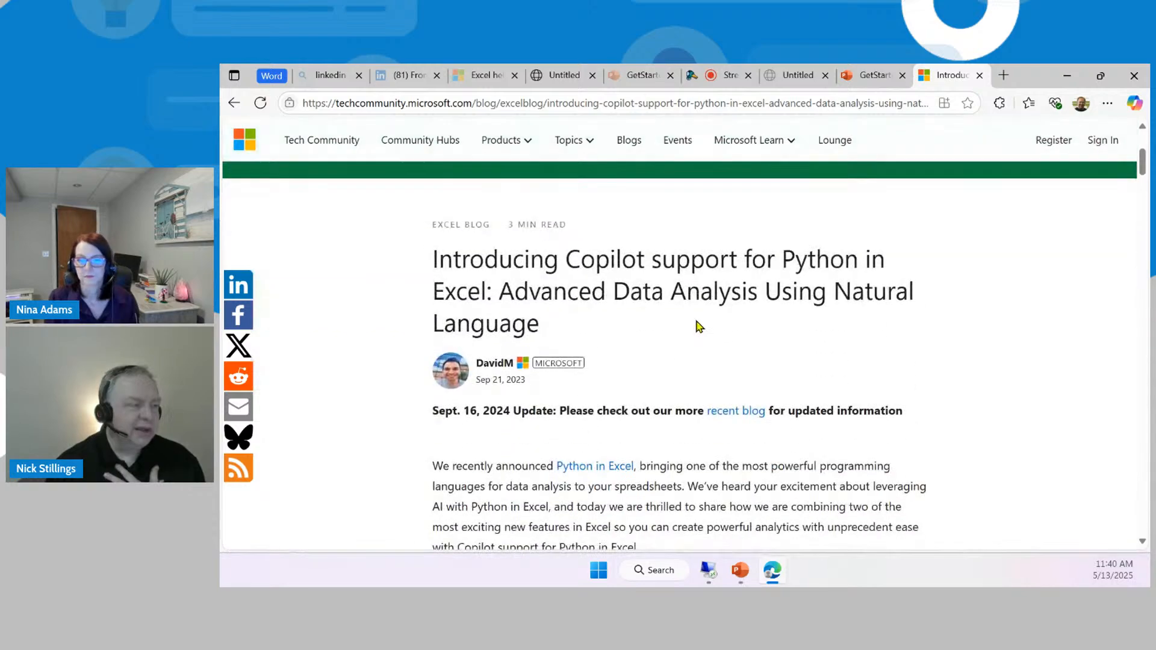
pyautogui.scroll(-6, 892, 315)
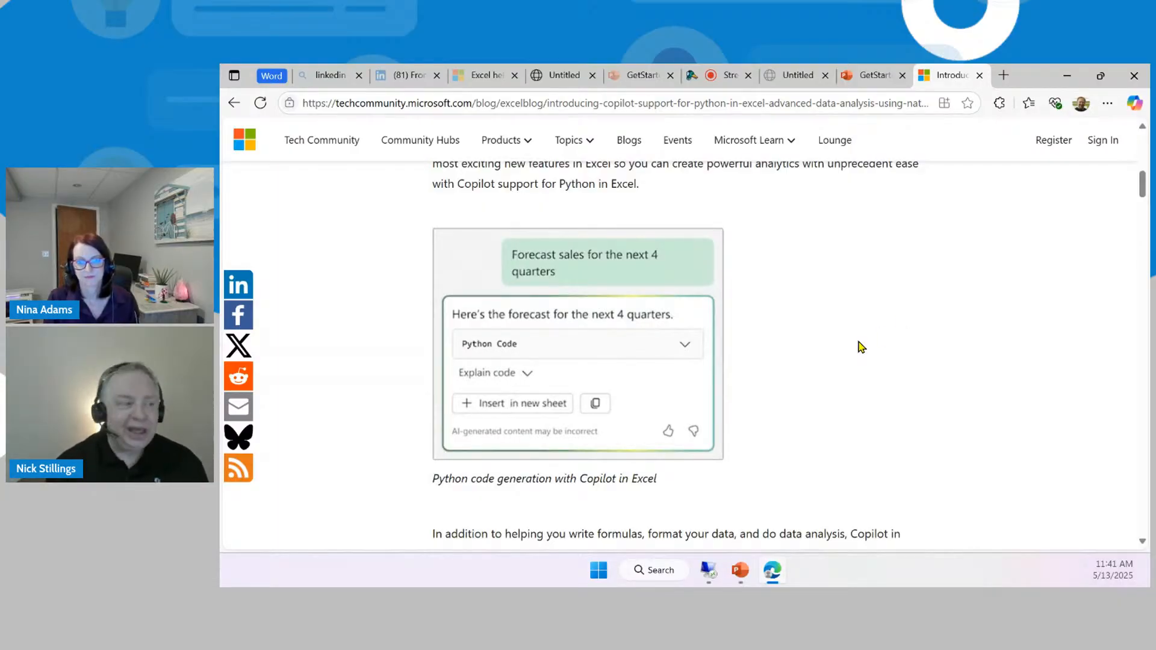
pyautogui.scroll(-5, 861, 347)
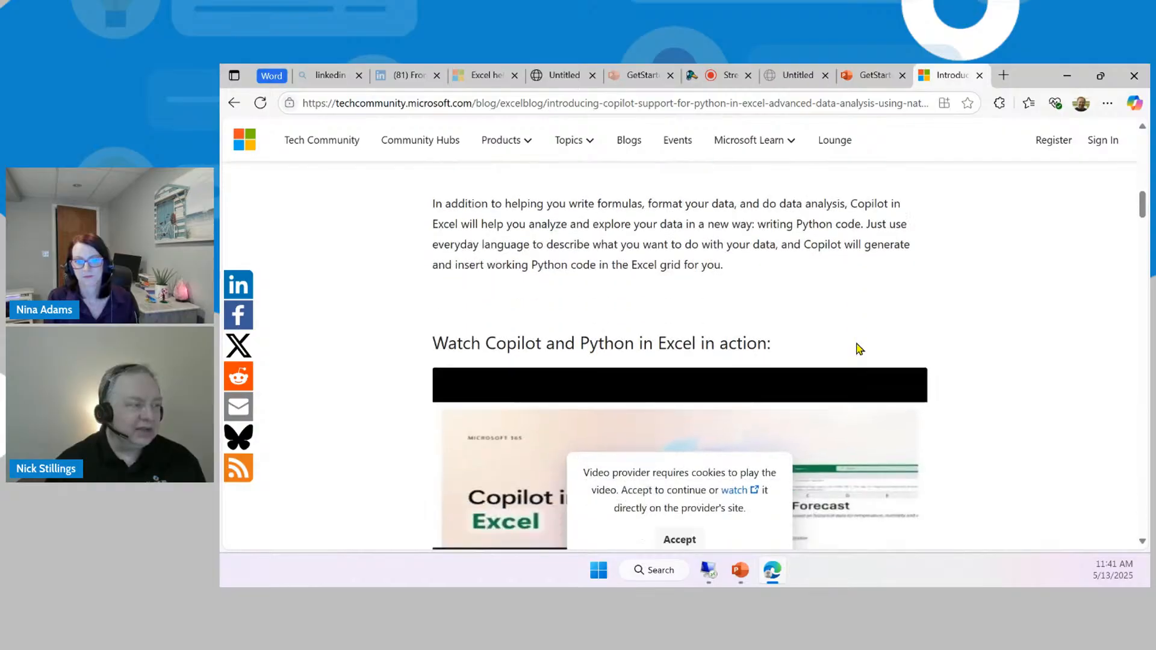
pyautogui.scroll(-8, 859, 348)
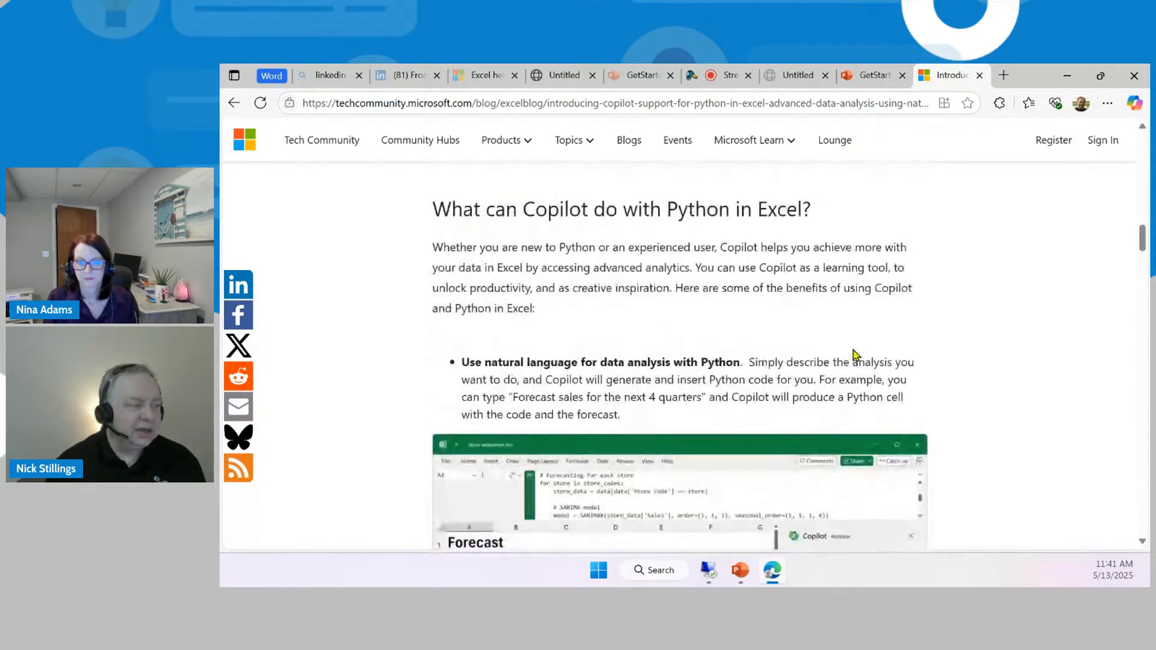
pyautogui.scroll(-6, 854, 354)
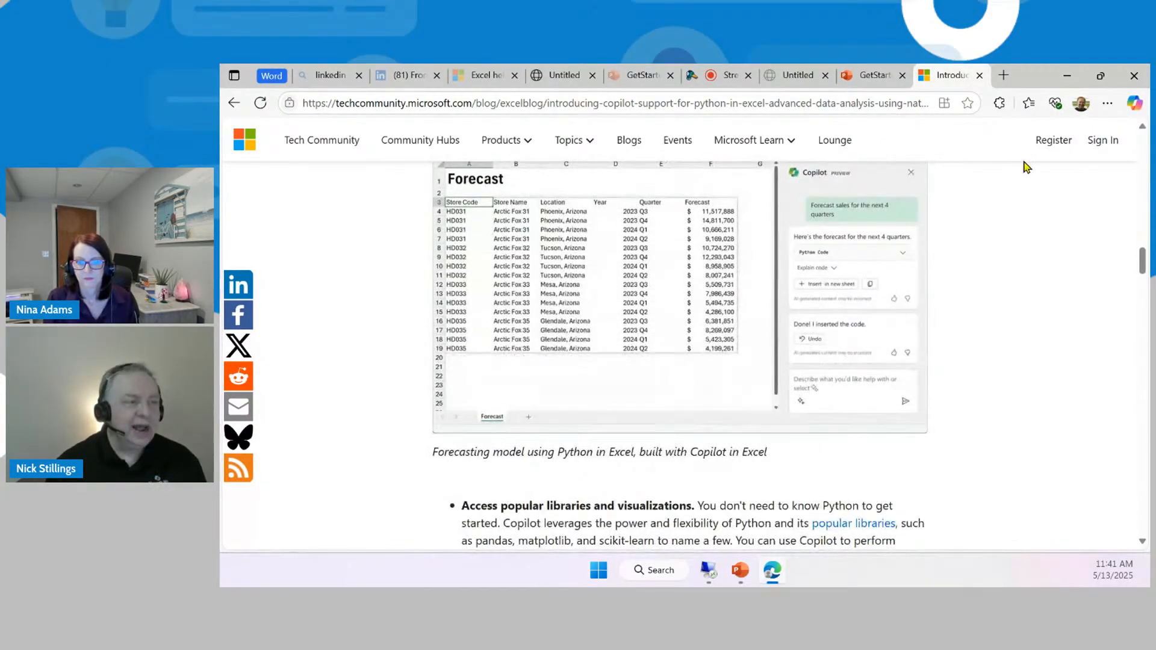
pyautogui.click(1067, 75)
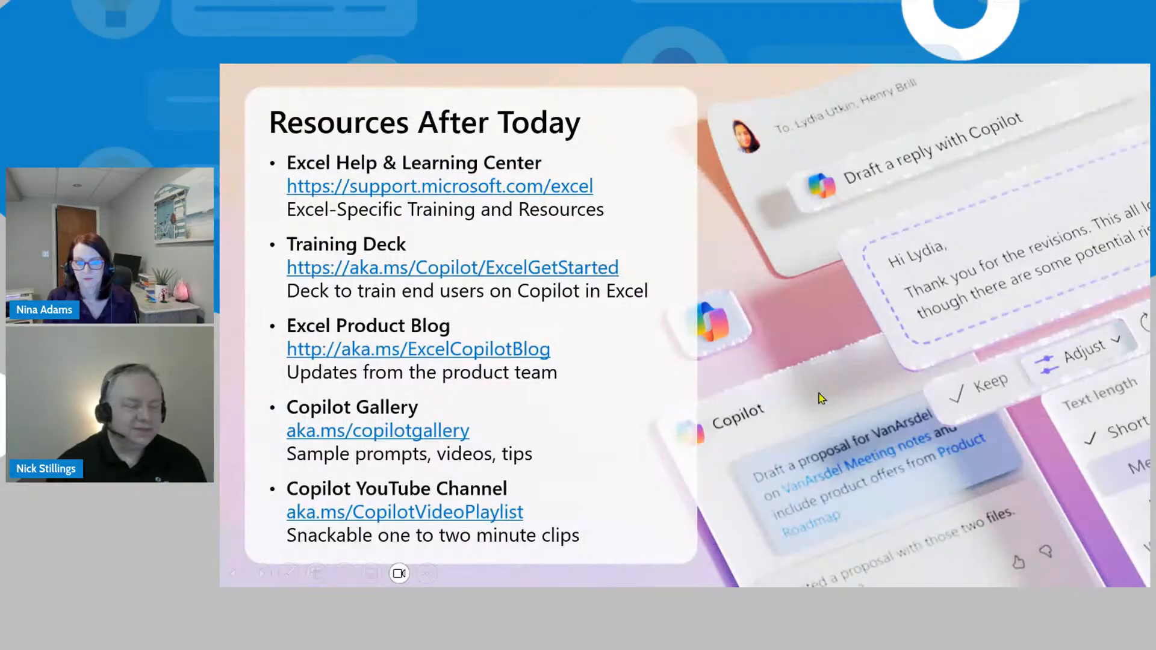